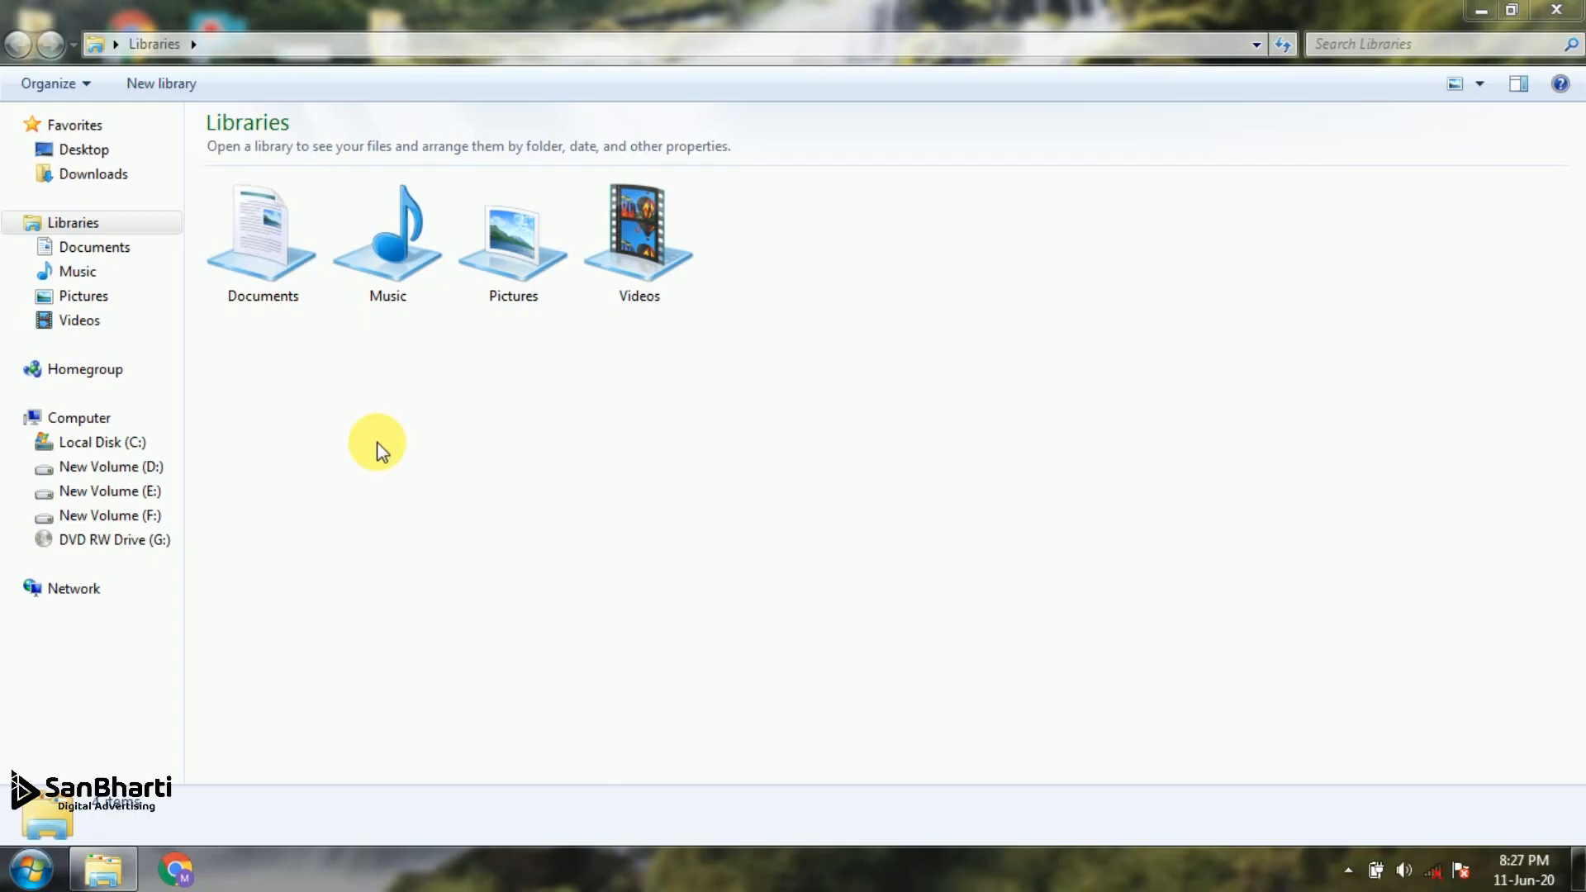
Search the computer for Adobe Photoshop 7.0, launch it and maximize its window
{"action": "key", "text": "super"}
{"action": "type", "text": "photo"}
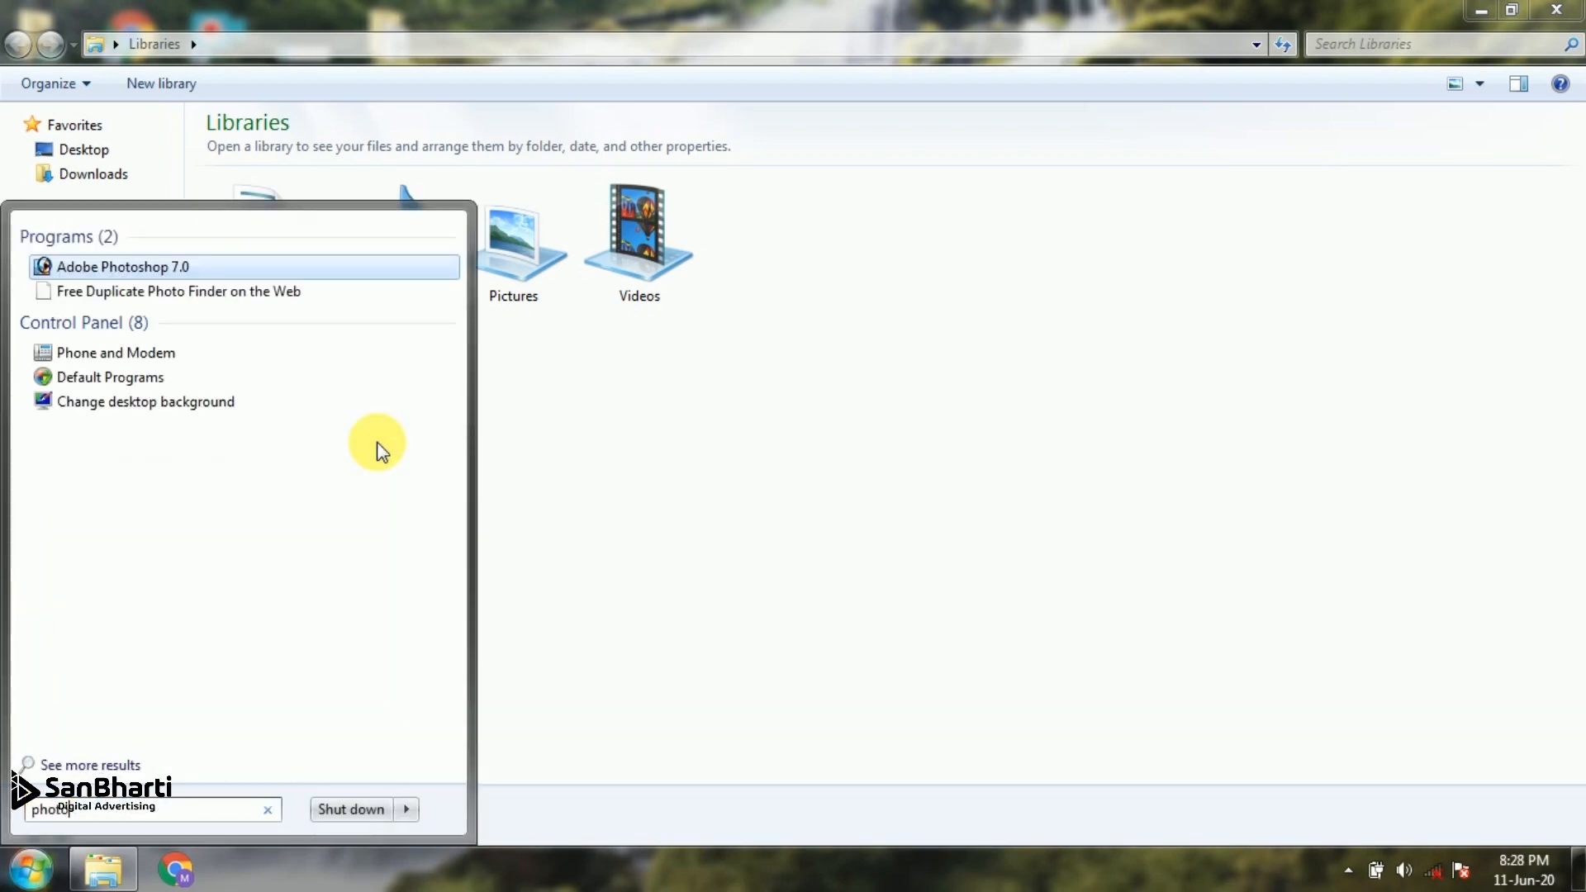
{"action": "key", "text": "Return"}
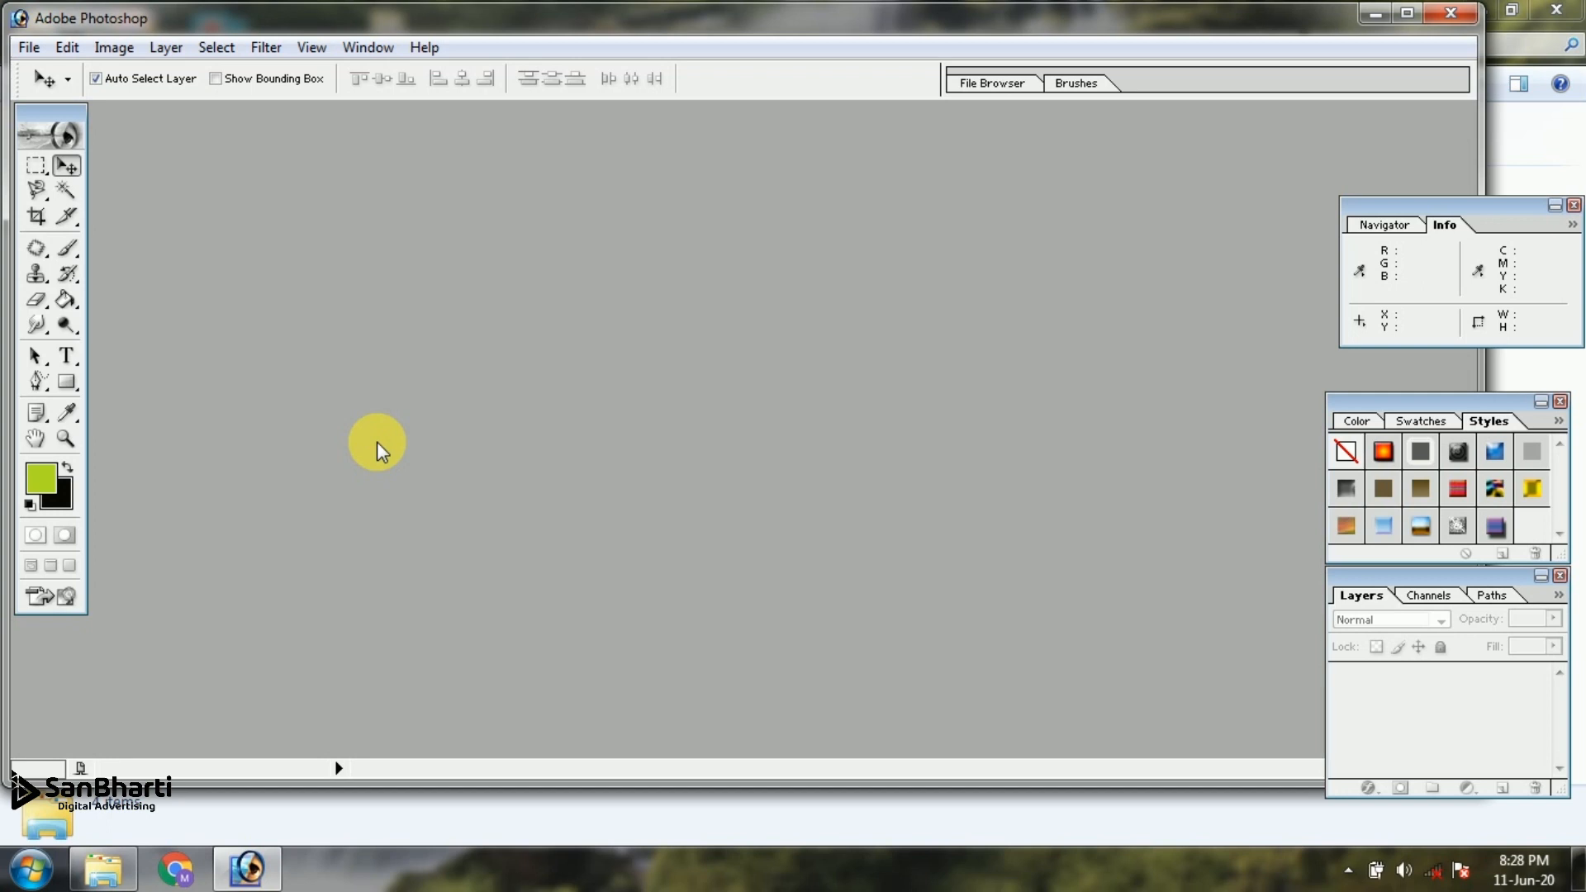
{"action": "left_click", "coordinate": [1409, 13]}
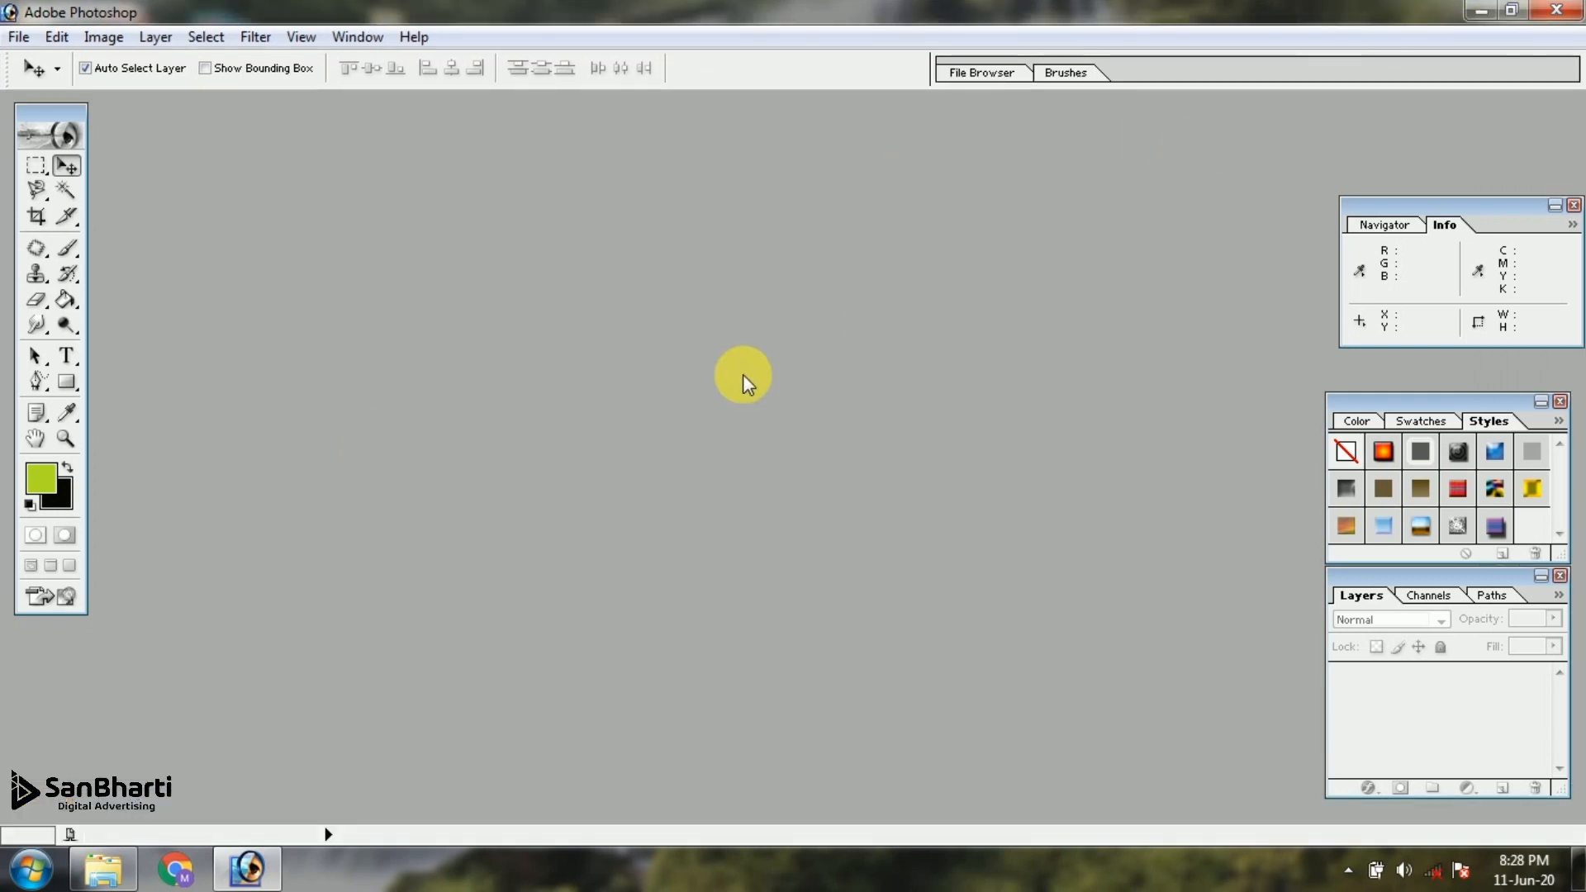
Create a new white RGB document of 550 by 370 pixels at 300 pixels/inch and move it to the middle of the workspace
{"action": "key", "text": "ctrl+n"}
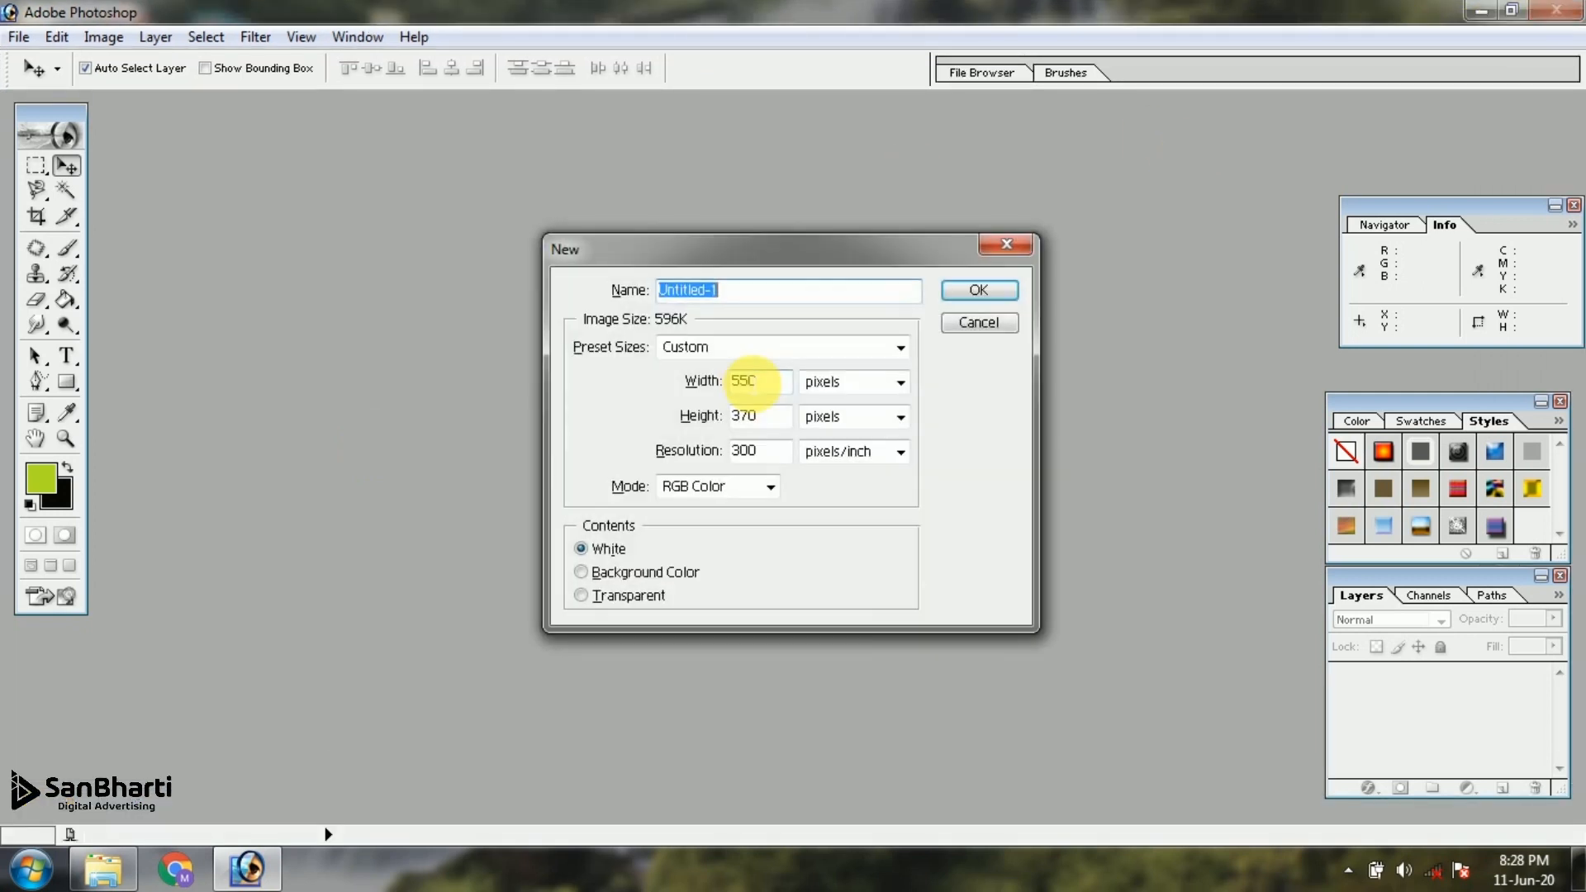
{"action": "key", "text": "Return"}
{"action": "left_click_drag", "start_coordinate": [354, 124], "coordinate": [720, 217]}
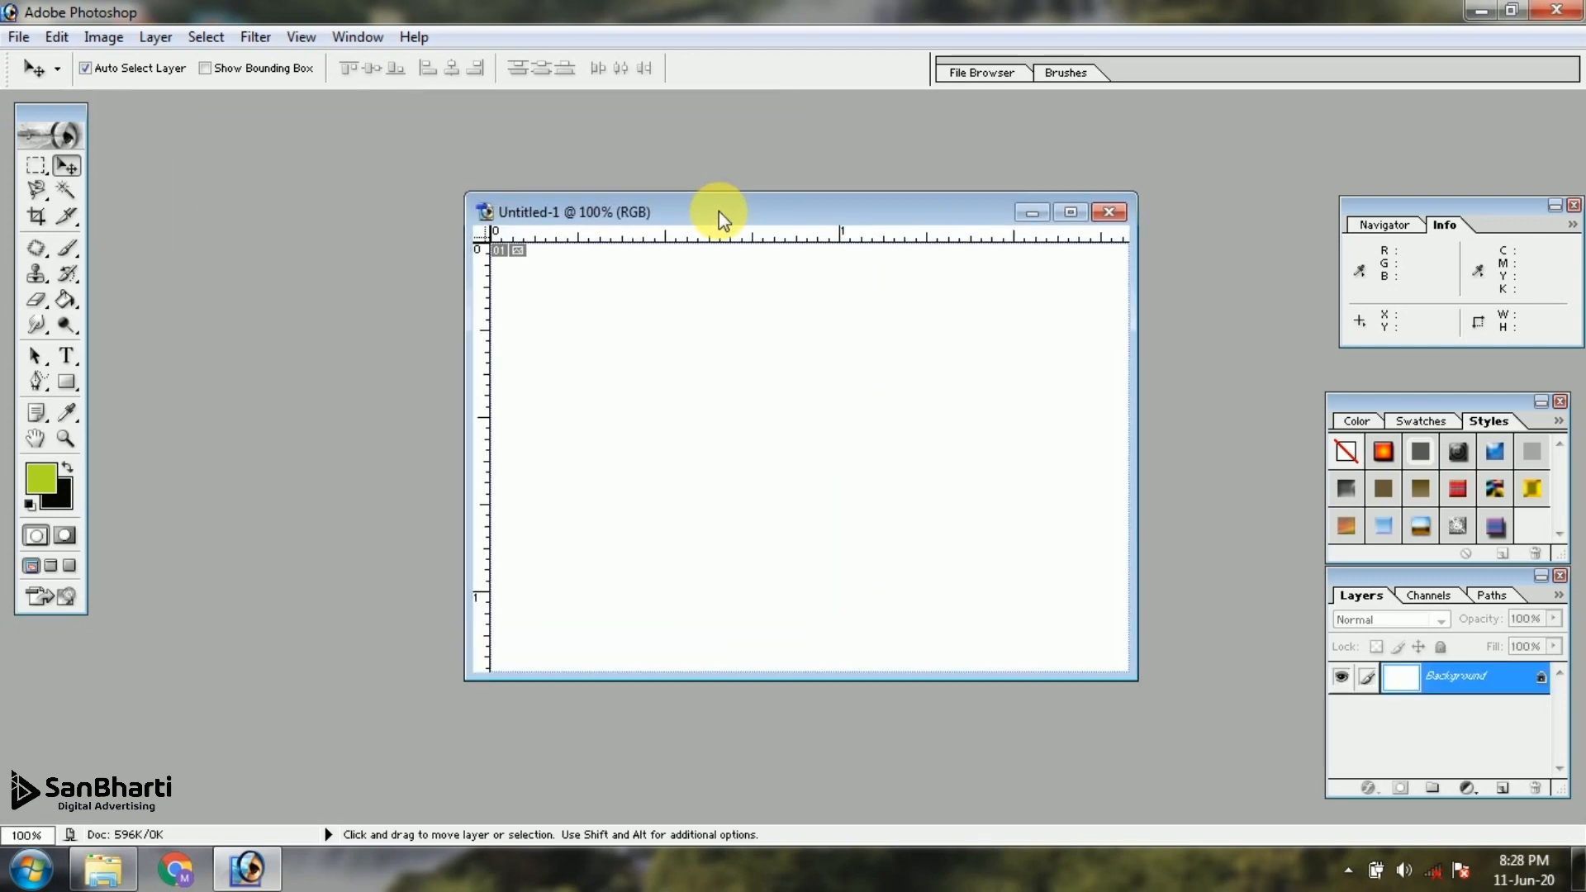
Fill the blank canvas with the lime-green foreground color using the Paint Bucket and move the document window aside
{"action": "left_click", "coordinate": [68, 303]}
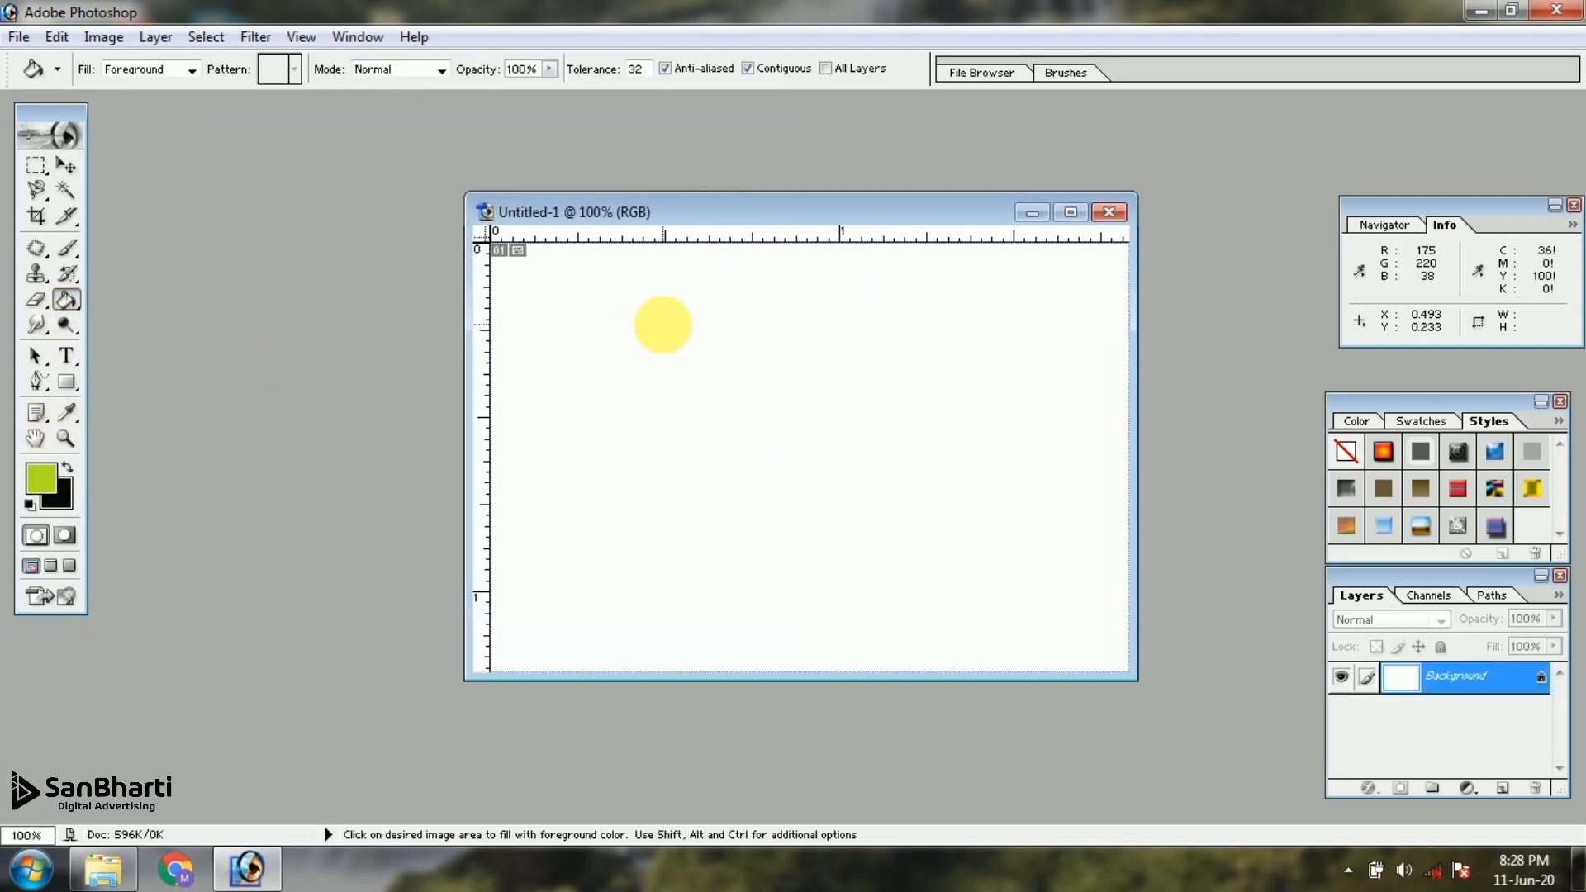
{"action": "left_click", "coordinate": [669, 332]}
{"action": "left_click_drag", "start_coordinate": [679, 215], "coordinate": [791, 193]}
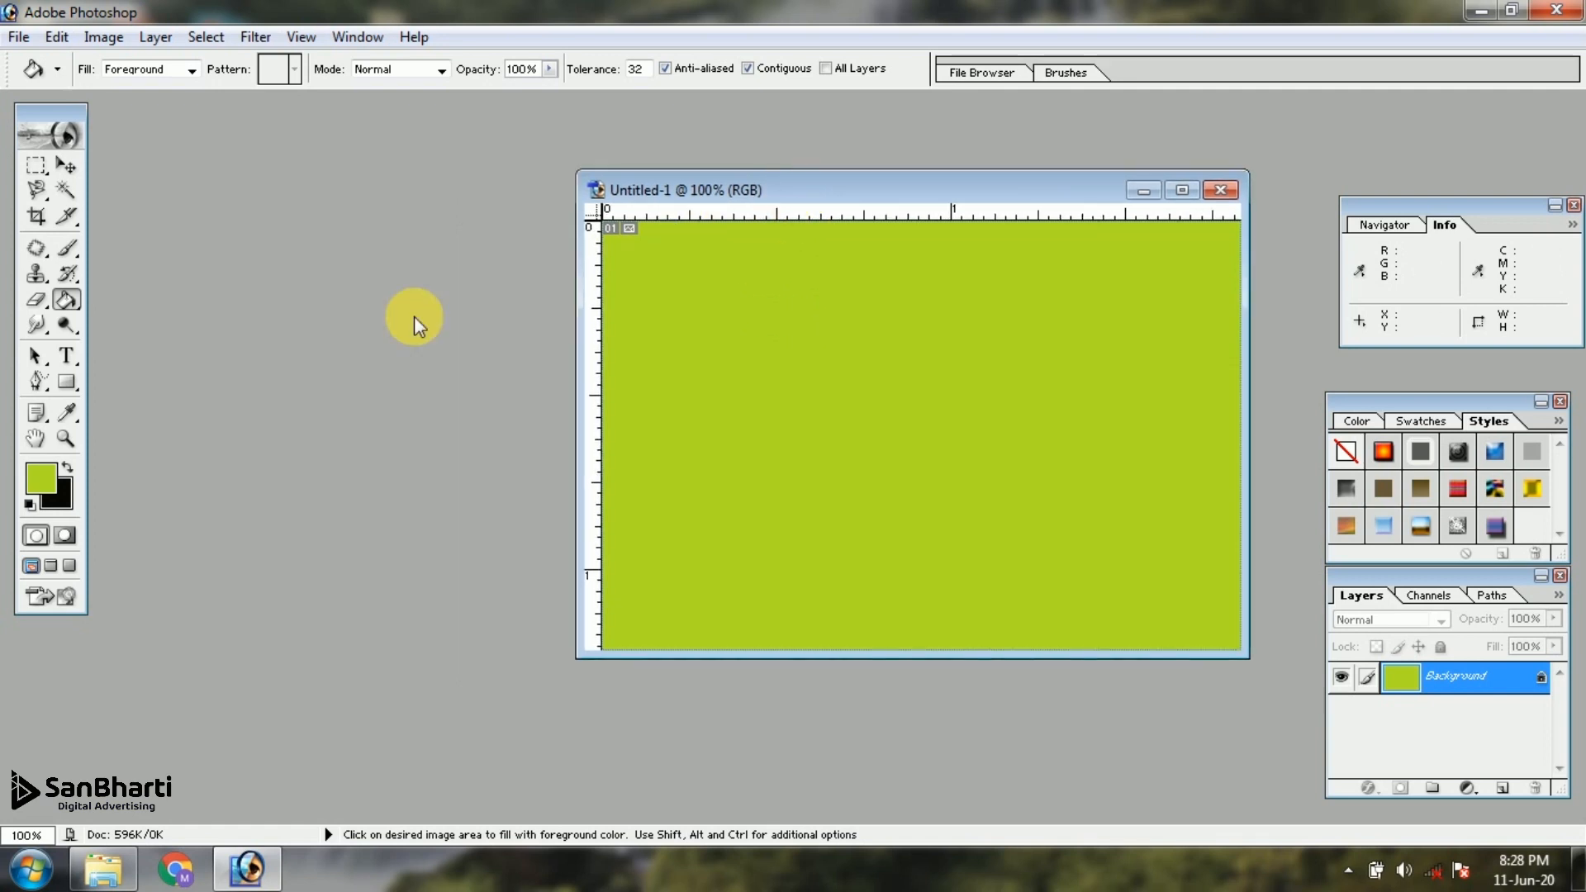
Open chrome.jpg from the PNG maker folder and place its window beside the green document
{"action": "key", "text": "ctrl+o"}
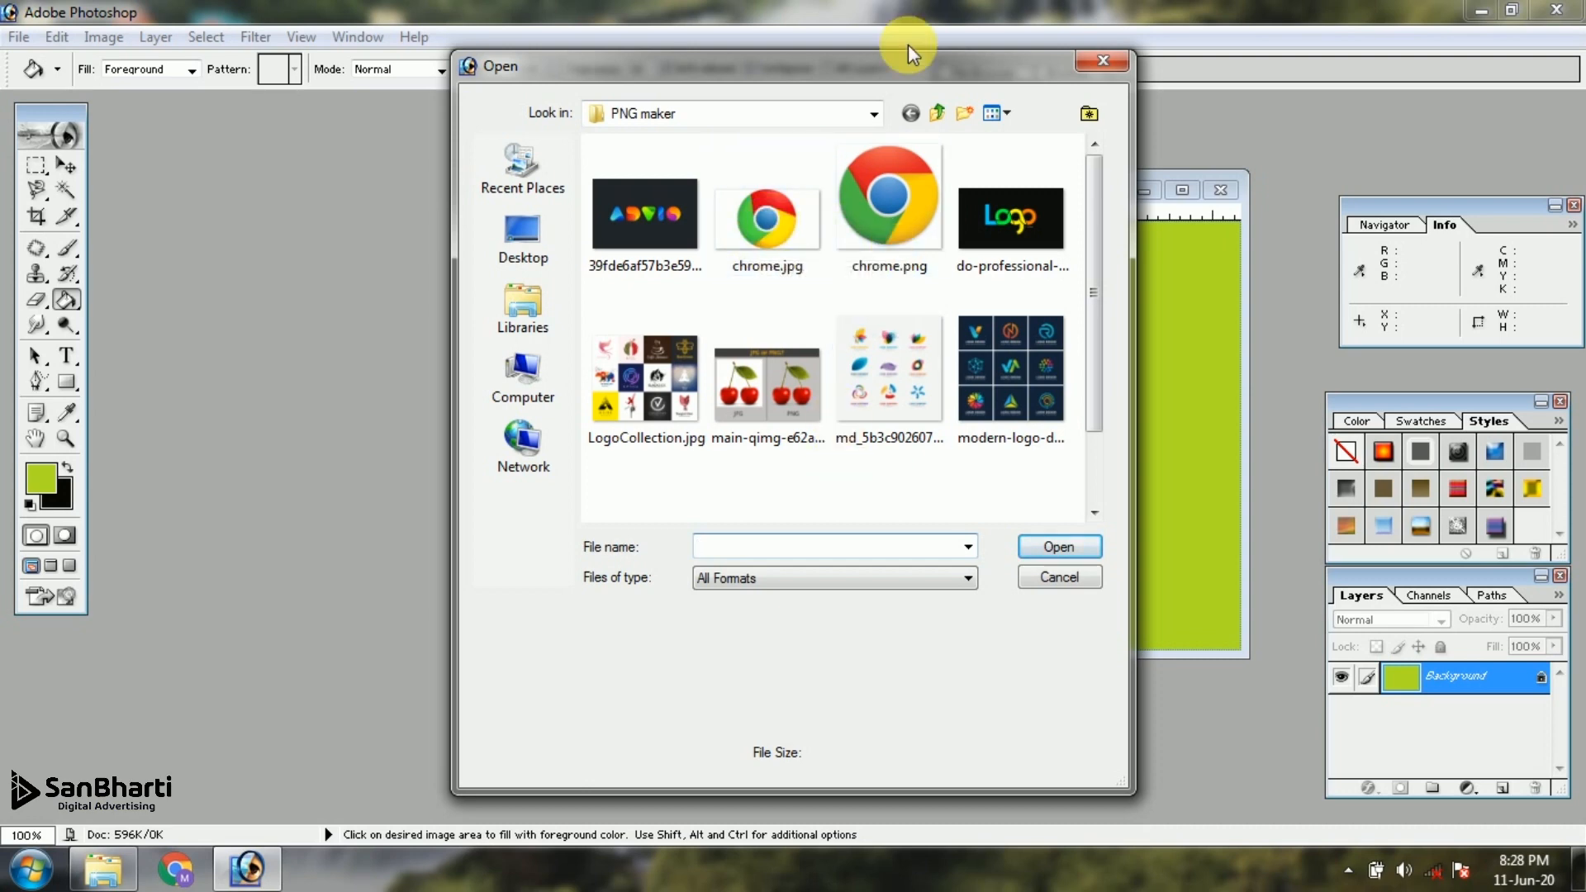
{"action": "left_click_drag", "start_coordinate": [920, 71], "coordinate": [656, 166]}
{"action": "left_click", "coordinate": [651, 272]}
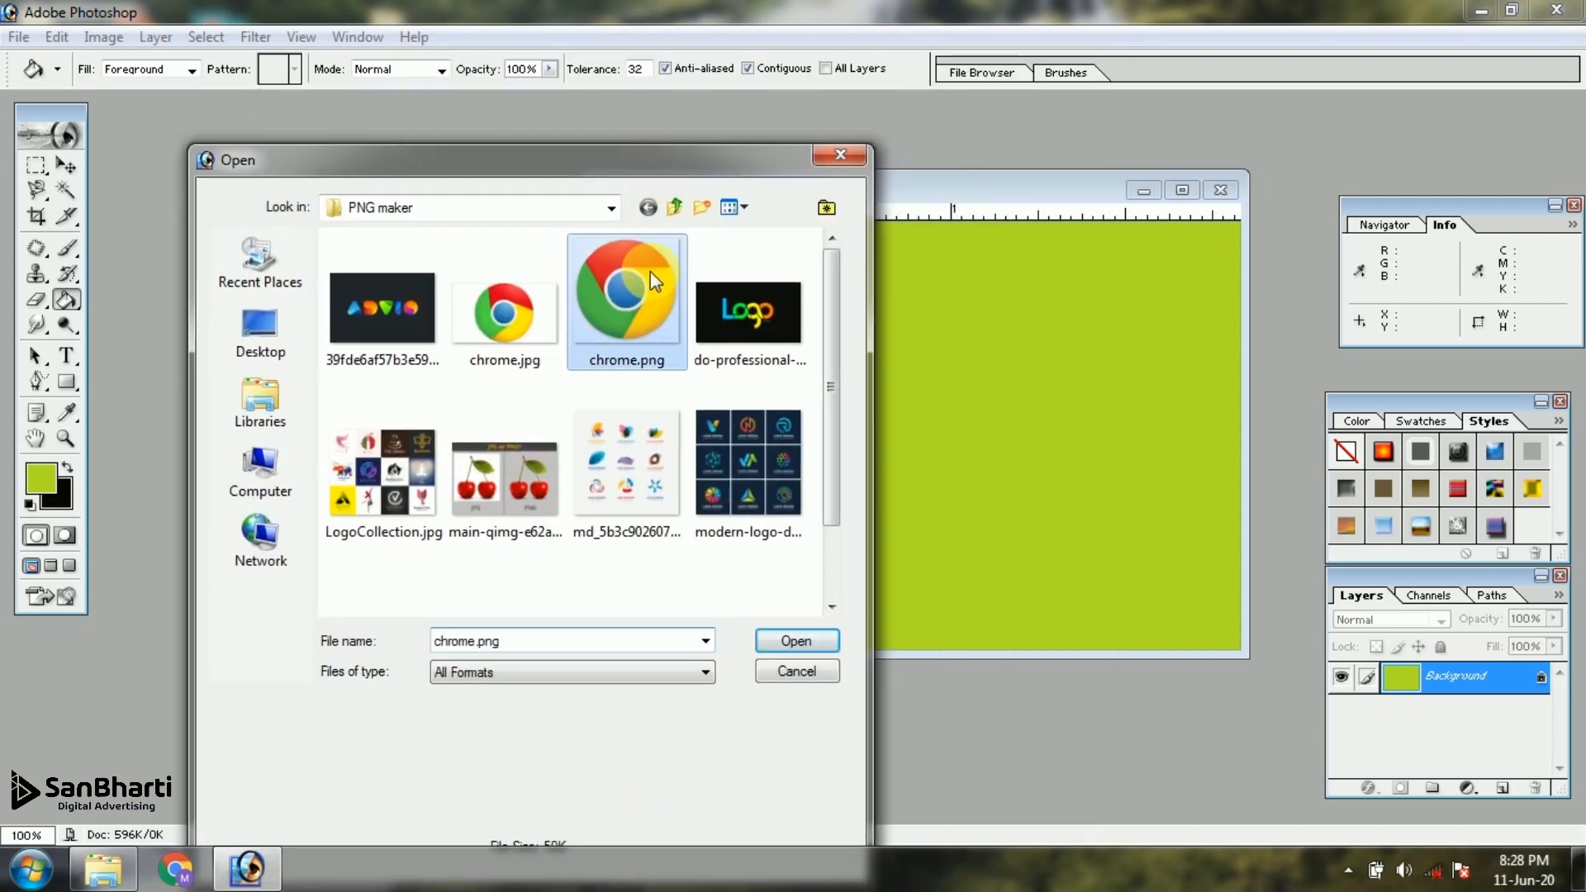
{"action": "left_click", "coordinate": [521, 339]}
{"action": "left_click", "coordinate": [648, 320]}
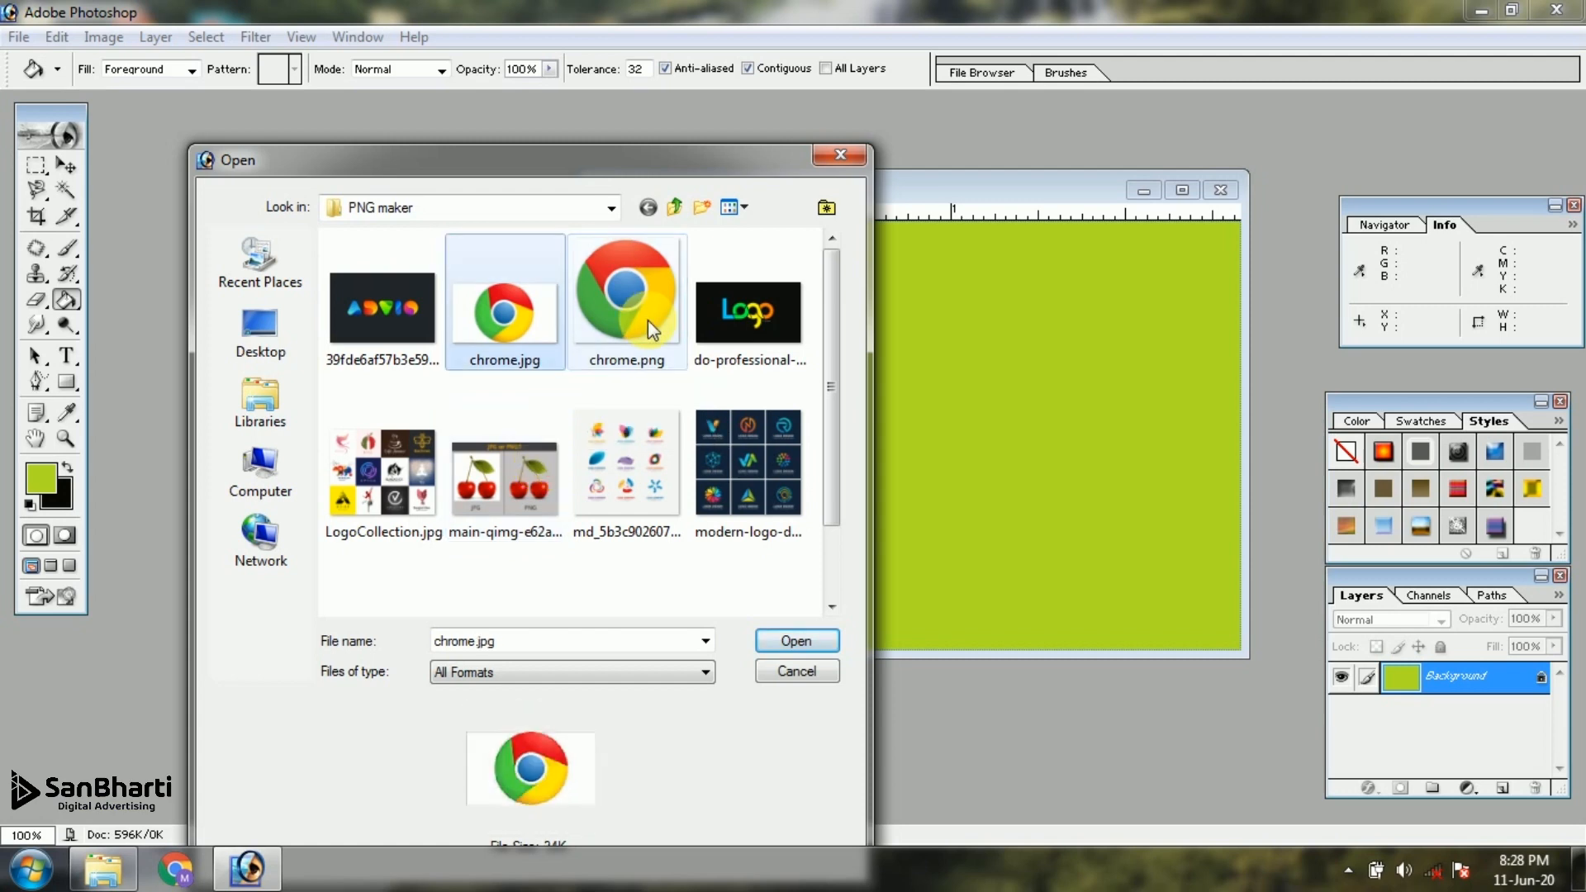
{"action": "double_click", "coordinate": [647, 320]}
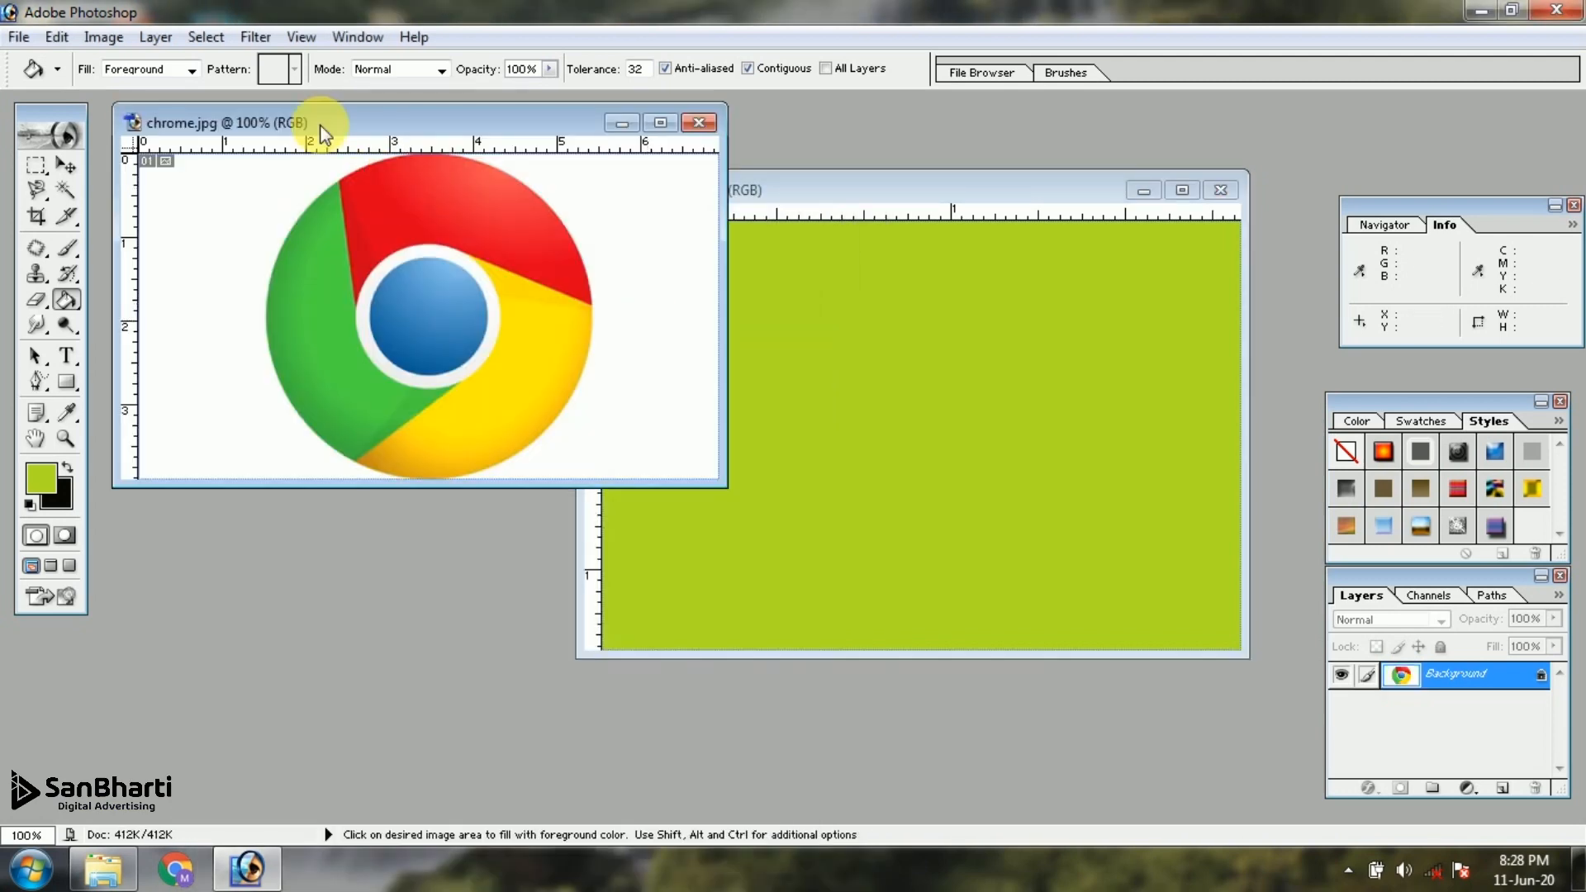
{"action": "left_click_drag", "start_coordinate": [336, 130], "coordinate": [280, 347]}
Copy the whole chrome.jpg image onto the green canvas with the Move tool, and delete the copied layer
{"action": "left_click", "coordinate": [66, 165]}
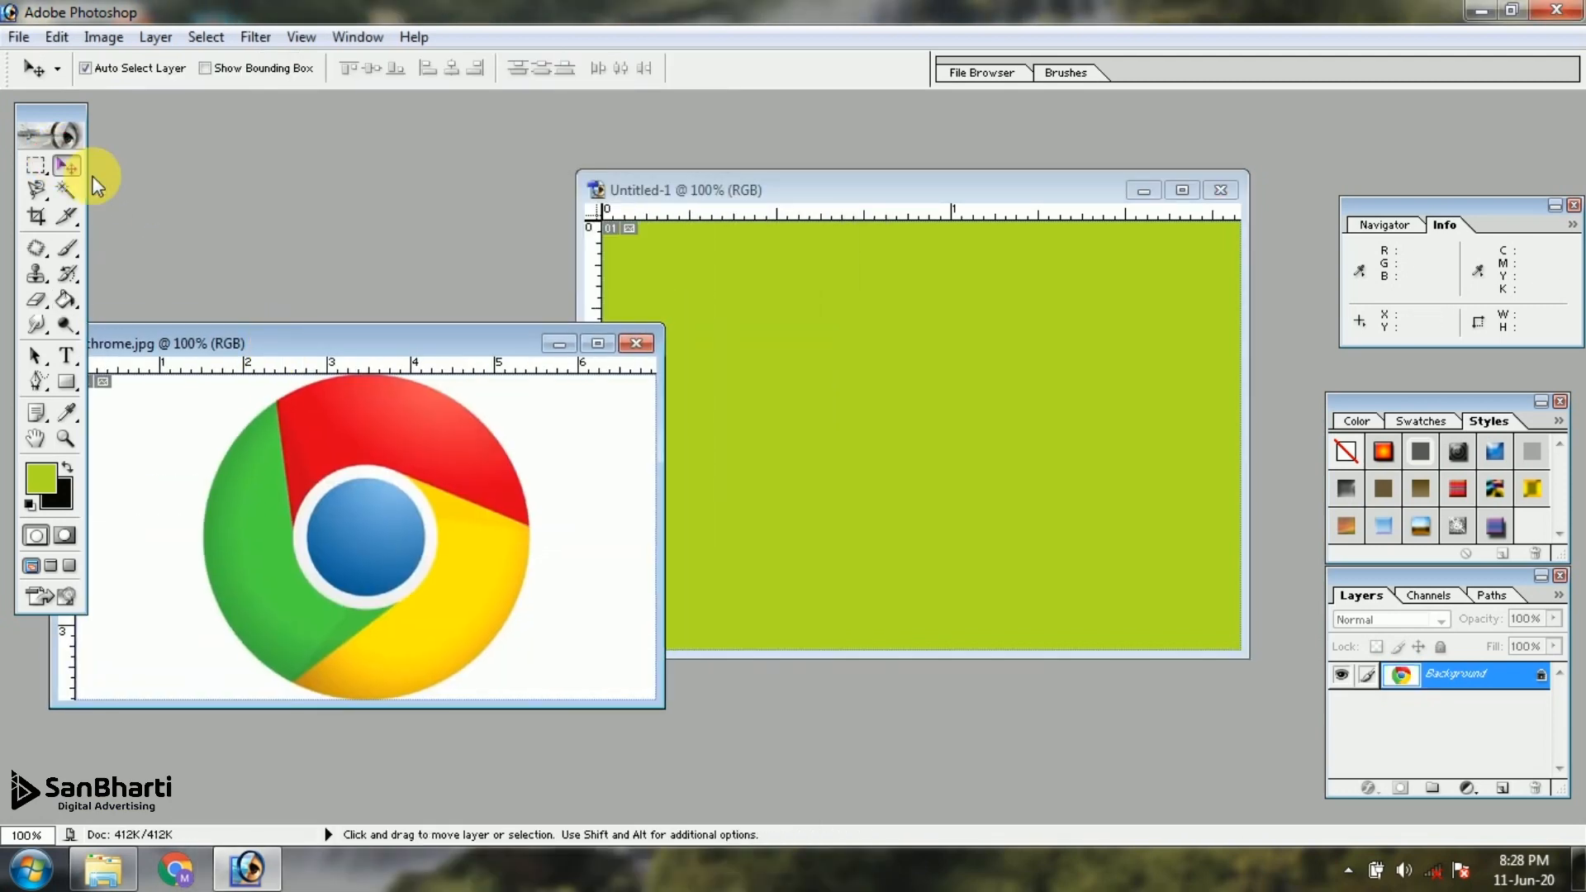
{"action": "left_click_drag", "start_coordinate": [460, 497], "coordinate": [1013, 410]}
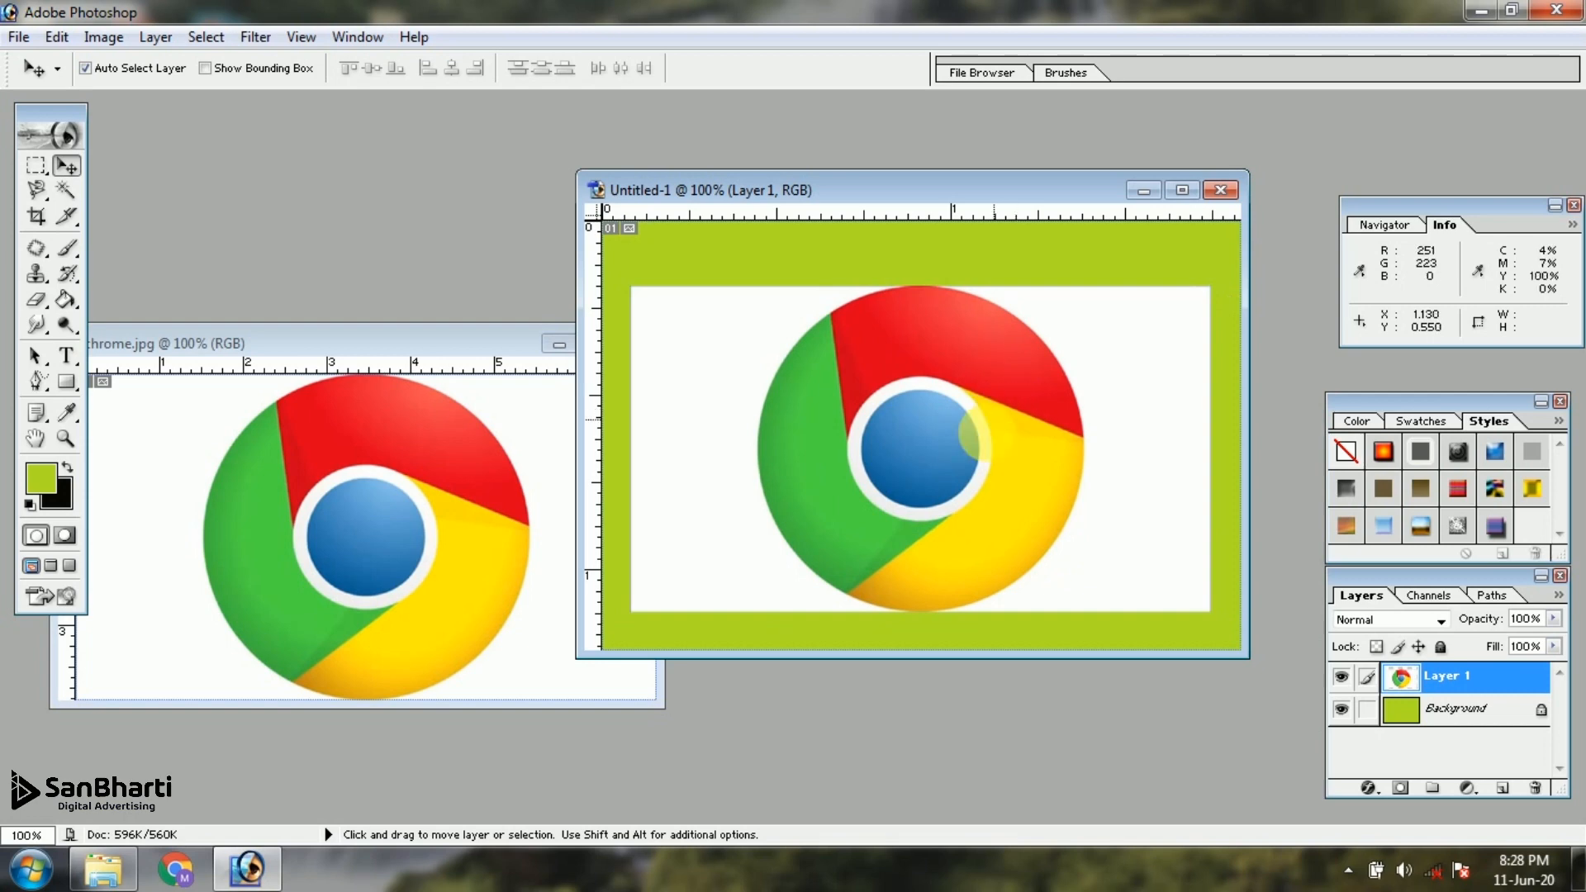
{"action": "left_click_drag", "start_coordinate": [971, 438], "coordinate": [961, 447]}
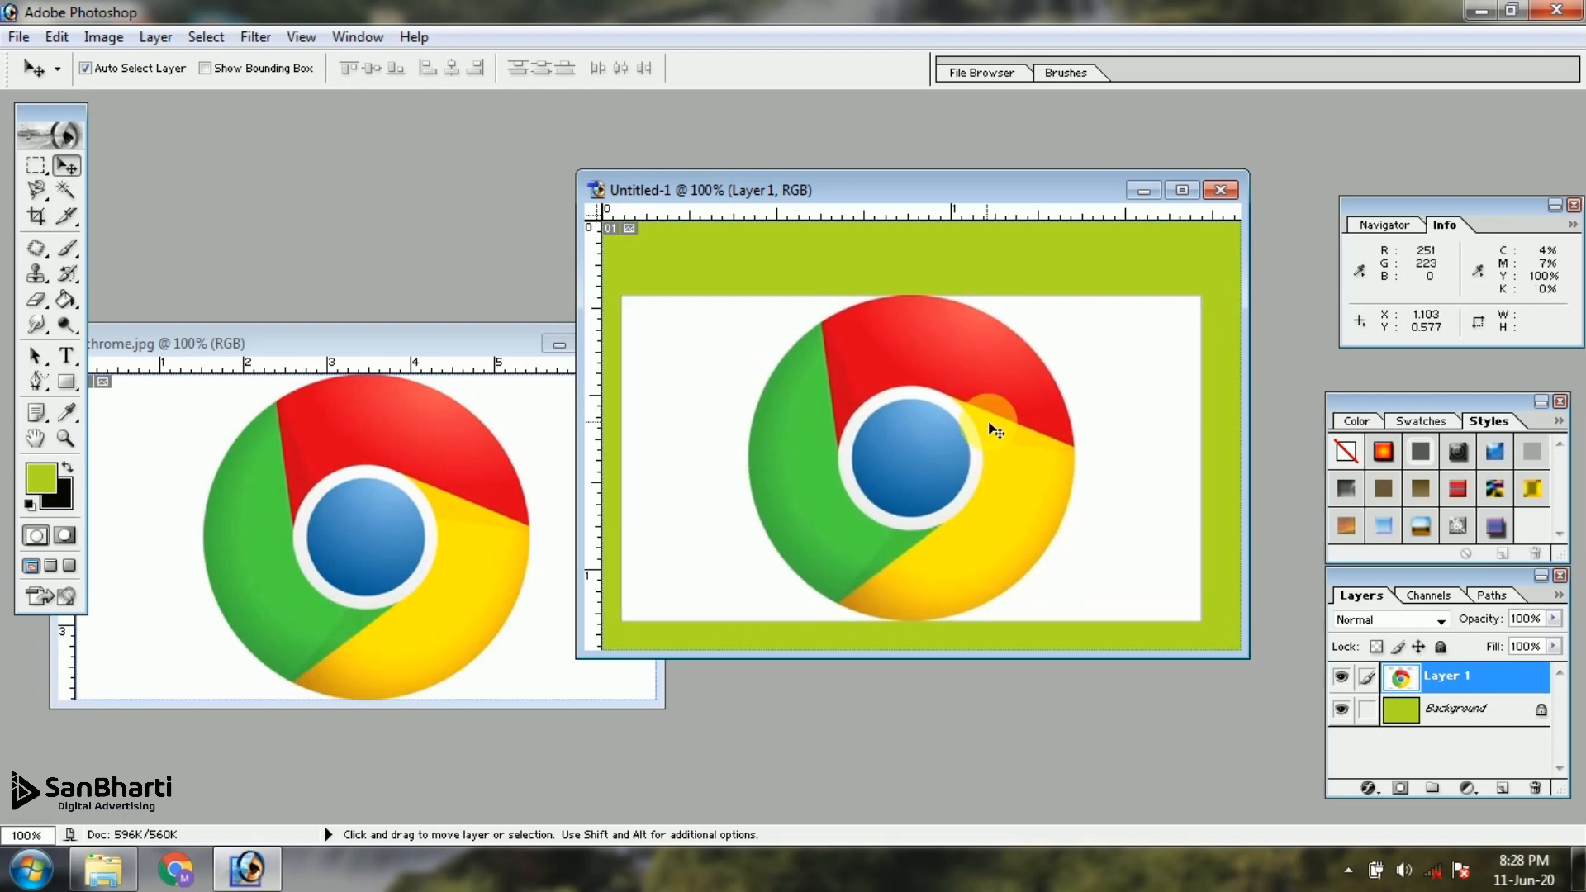
{"action": "left_click", "coordinate": [1537, 787]}
{"action": "key", "text": "Return"}
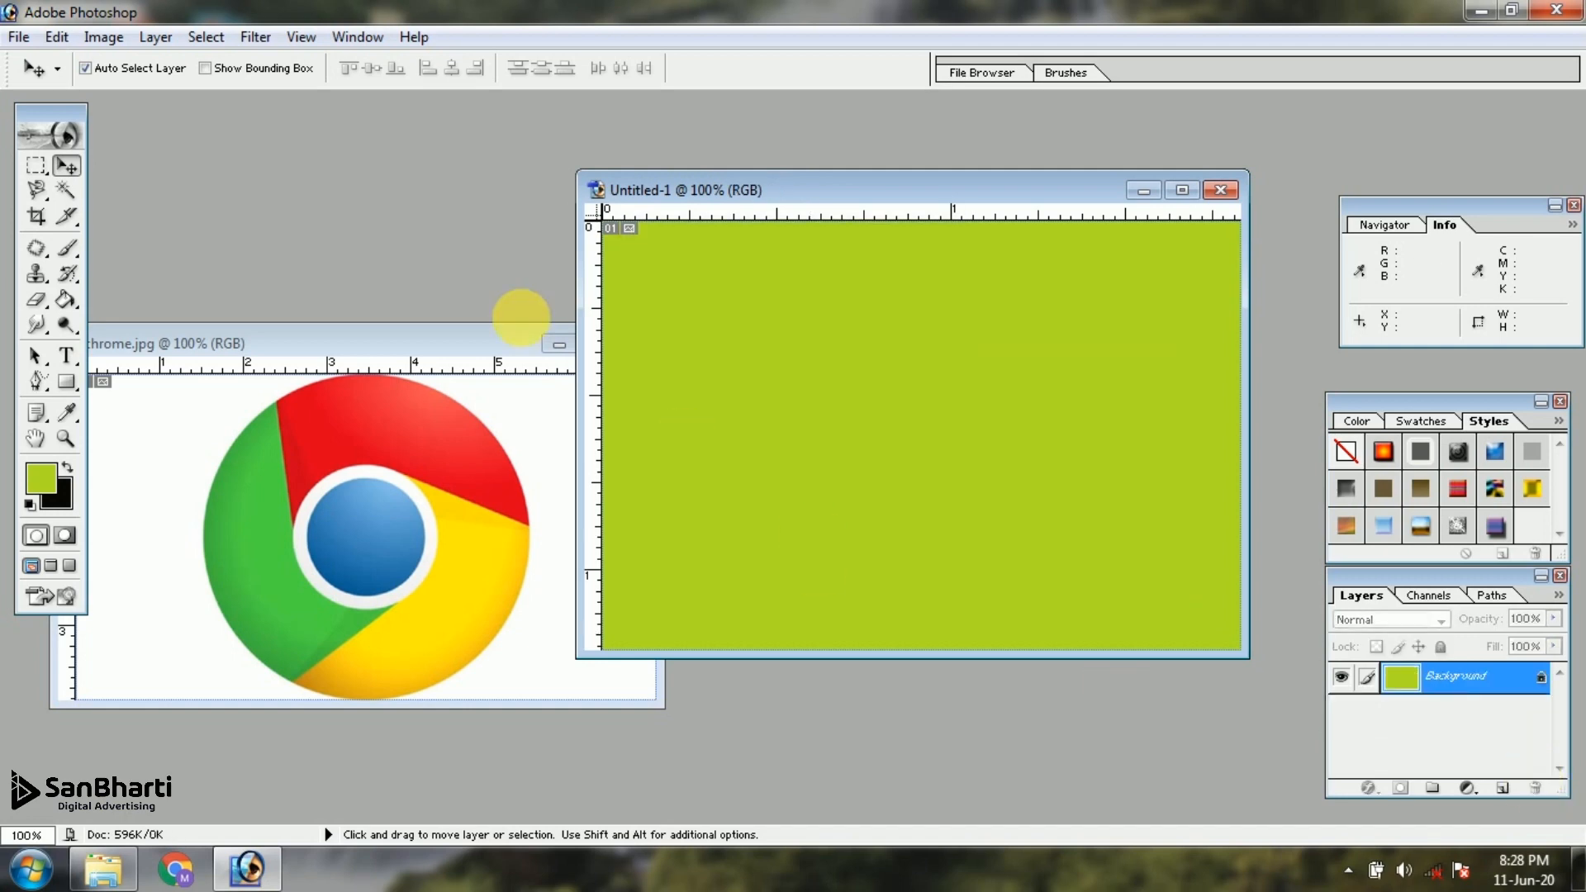
Open chrome.png from the PNG maker folder and bring its logo over to the green document
{"action": "left_click", "coordinate": [504, 344]}
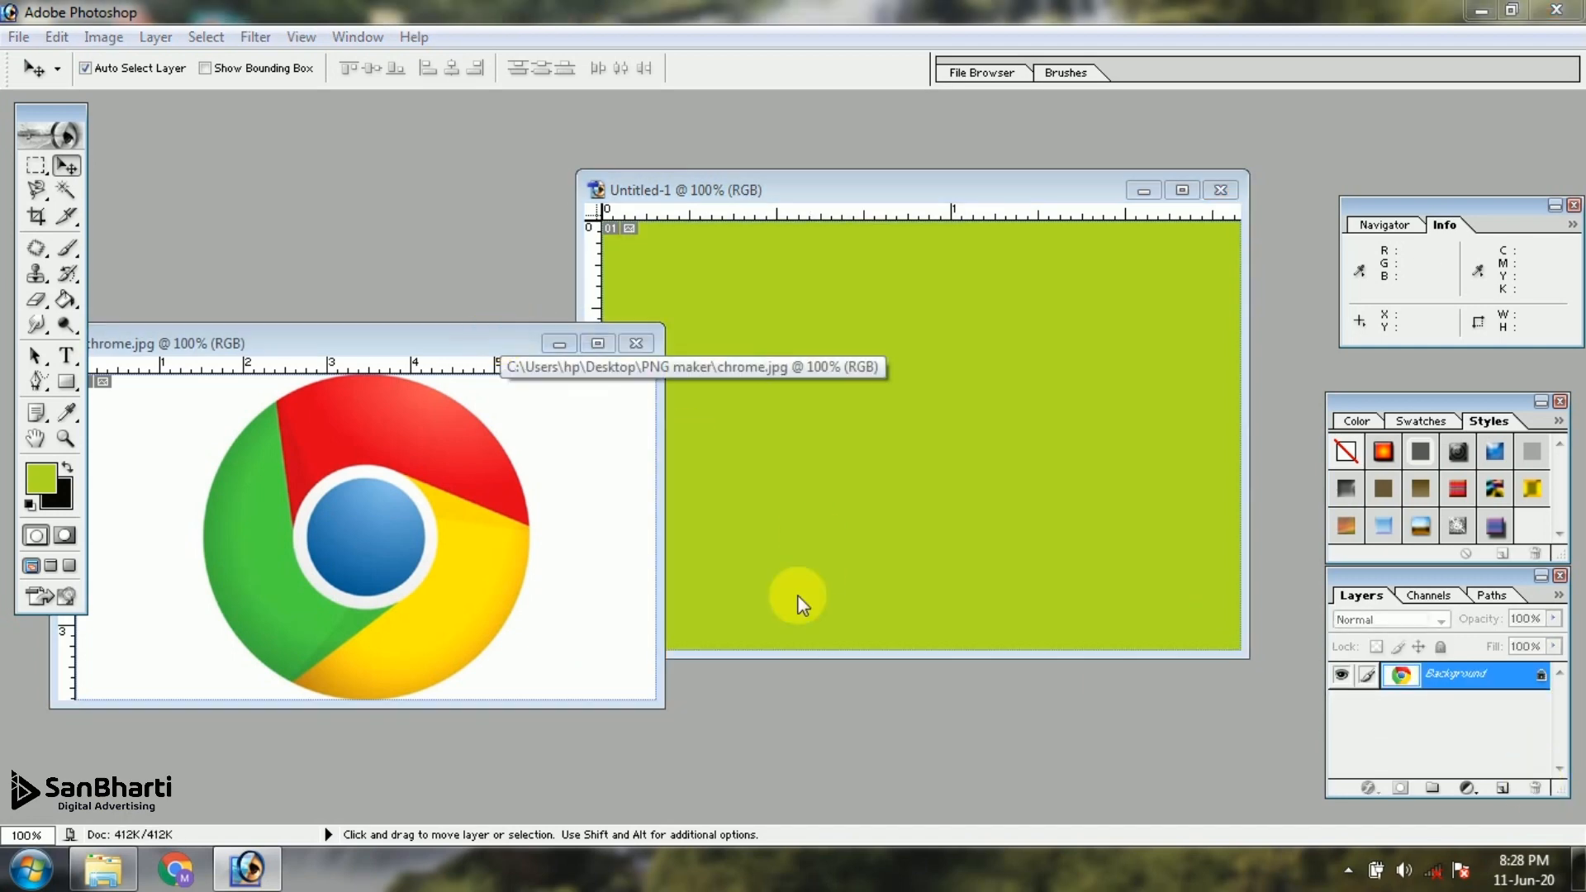
{"action": "key", "text": "ctrl+o"}
{"action": "left_click", "coordinate": [640, 265]}
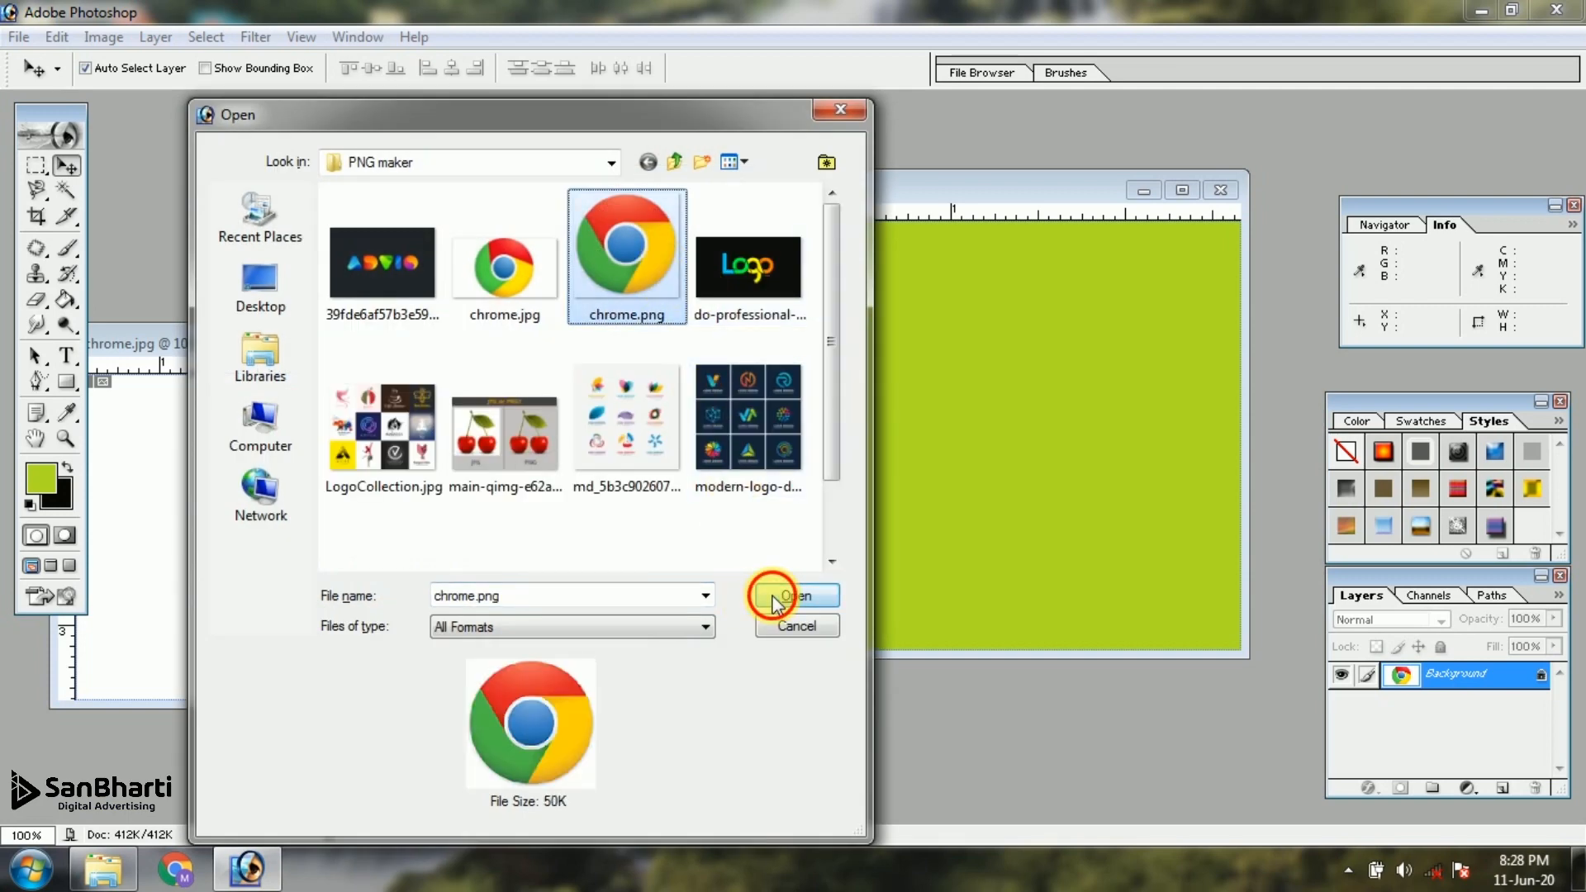
{"action": "left_click", "coordinate": [774, 600]}
{"action": "left_click_drag", "start_coordinate": [361, 257], "coordinate": [960, 350]}
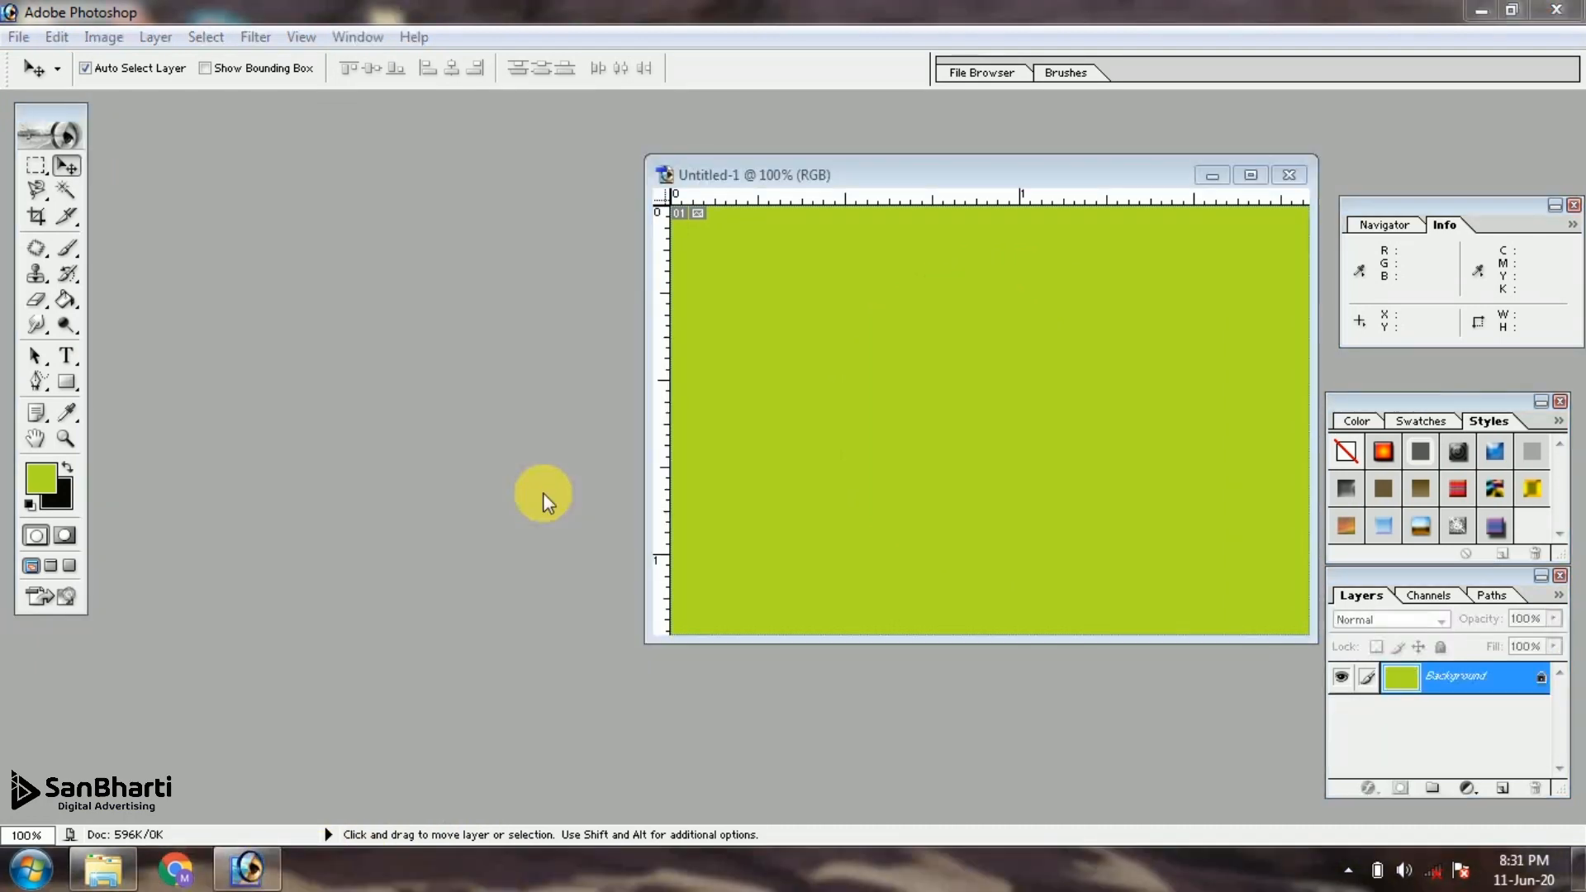
Open chrome.jpg from the PNG maker folder and arrange it side by side with the green document
{"action": "left_click_drag", "start_coordinate": [914, 174], "coordinate": [1064, 195]}
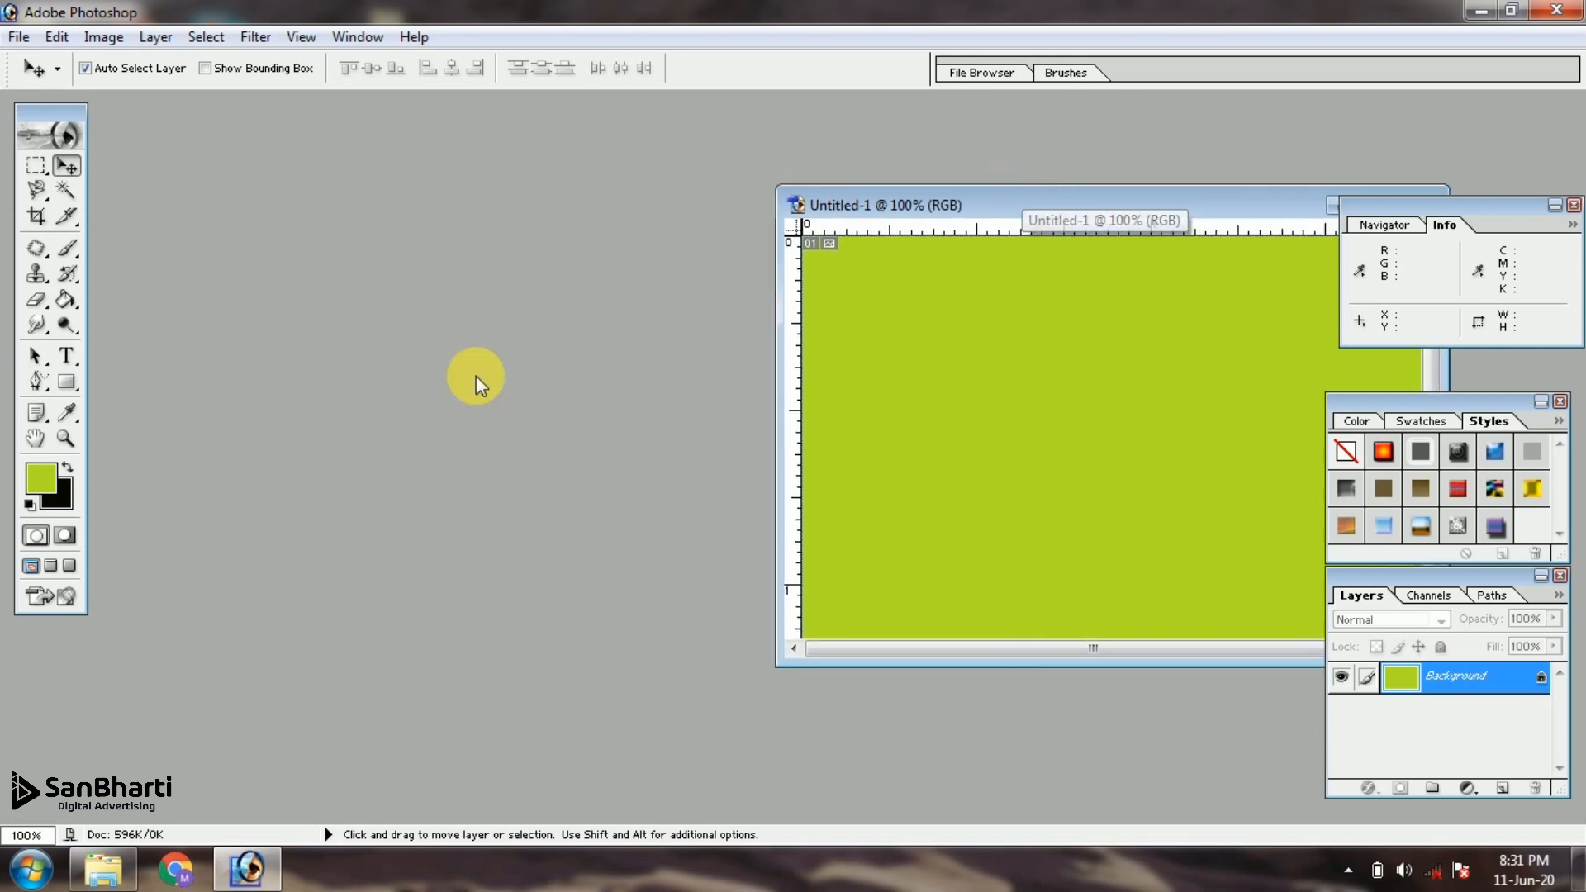
{"action": "double_click", "coordinate": [476, 368]}
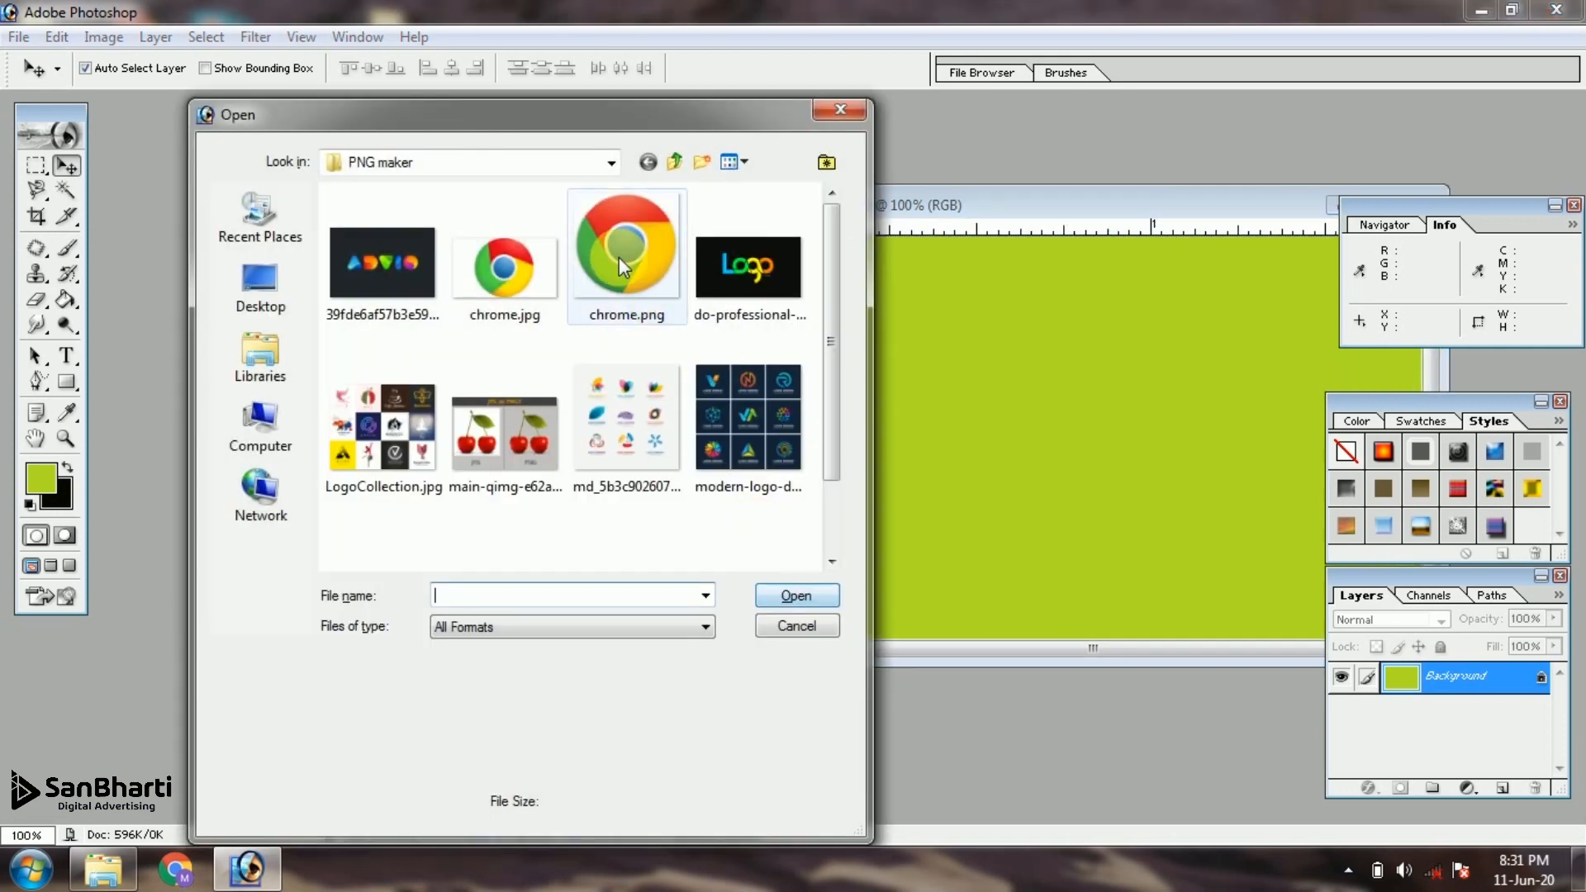
{"action": "left_click", "coordinate": [504, 266]}
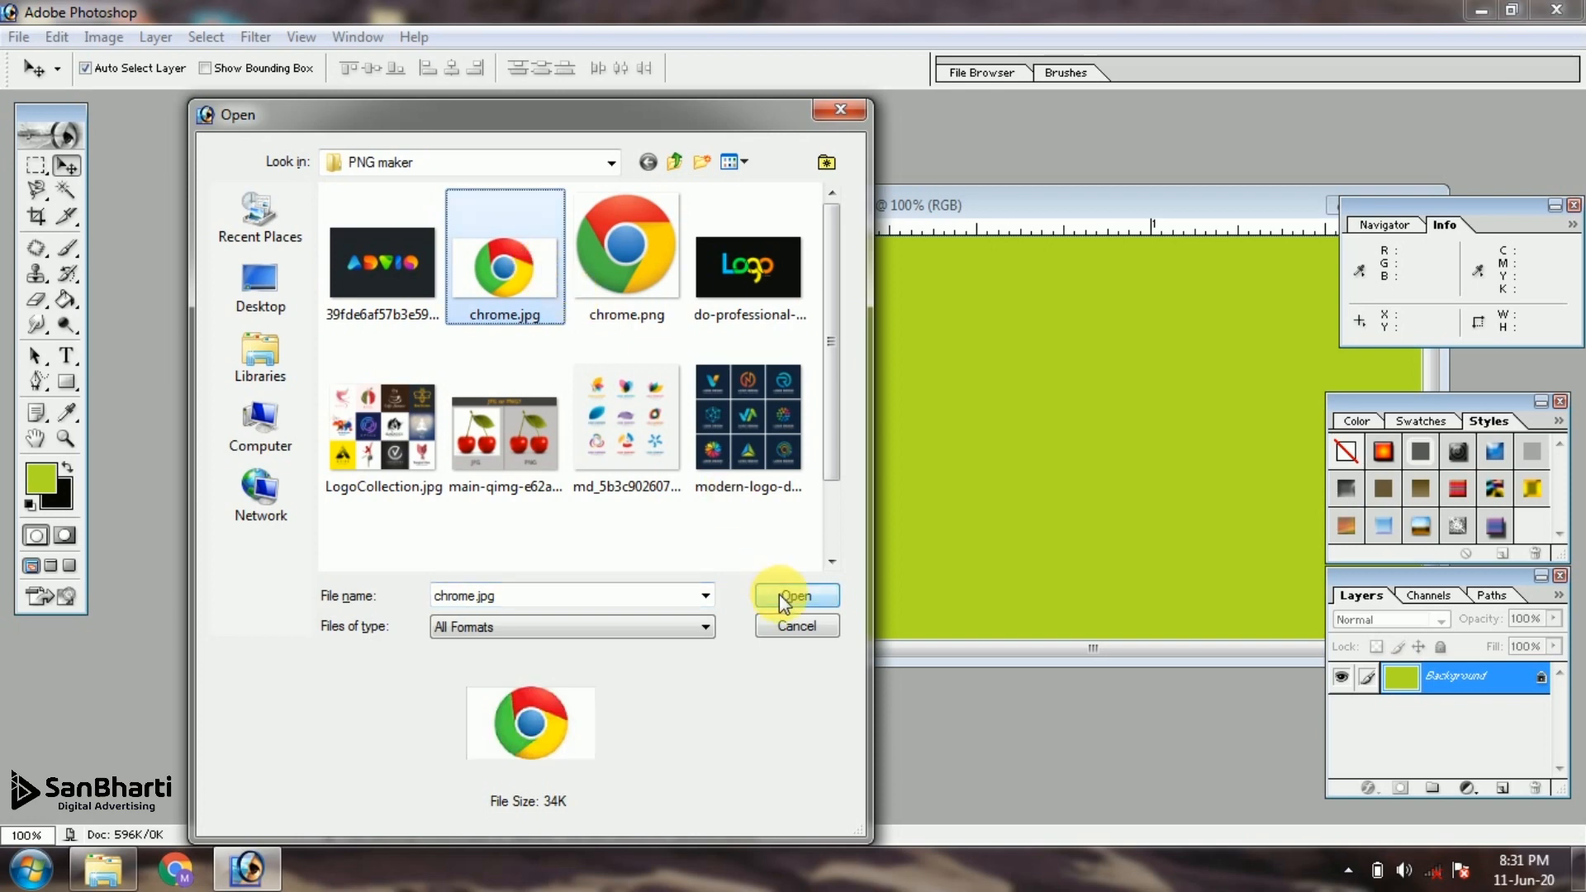
{"action": "left_click", "coordinate": [789, 596]}
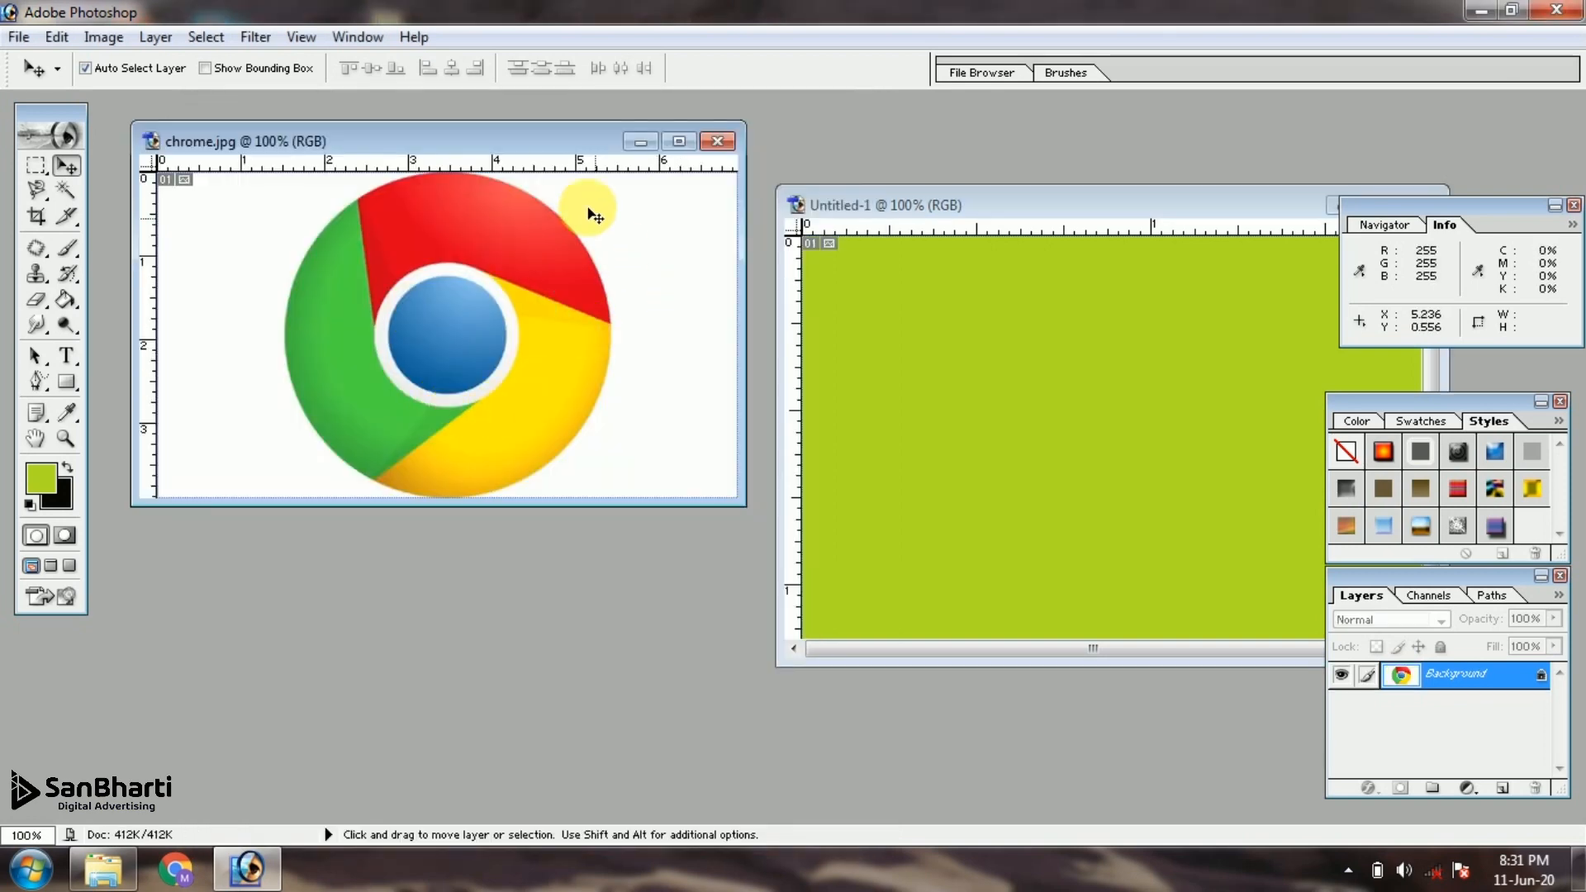
{"action": "left_click_drag", "start_coordinate": [537, 141], "coordinate": [499, 256]}
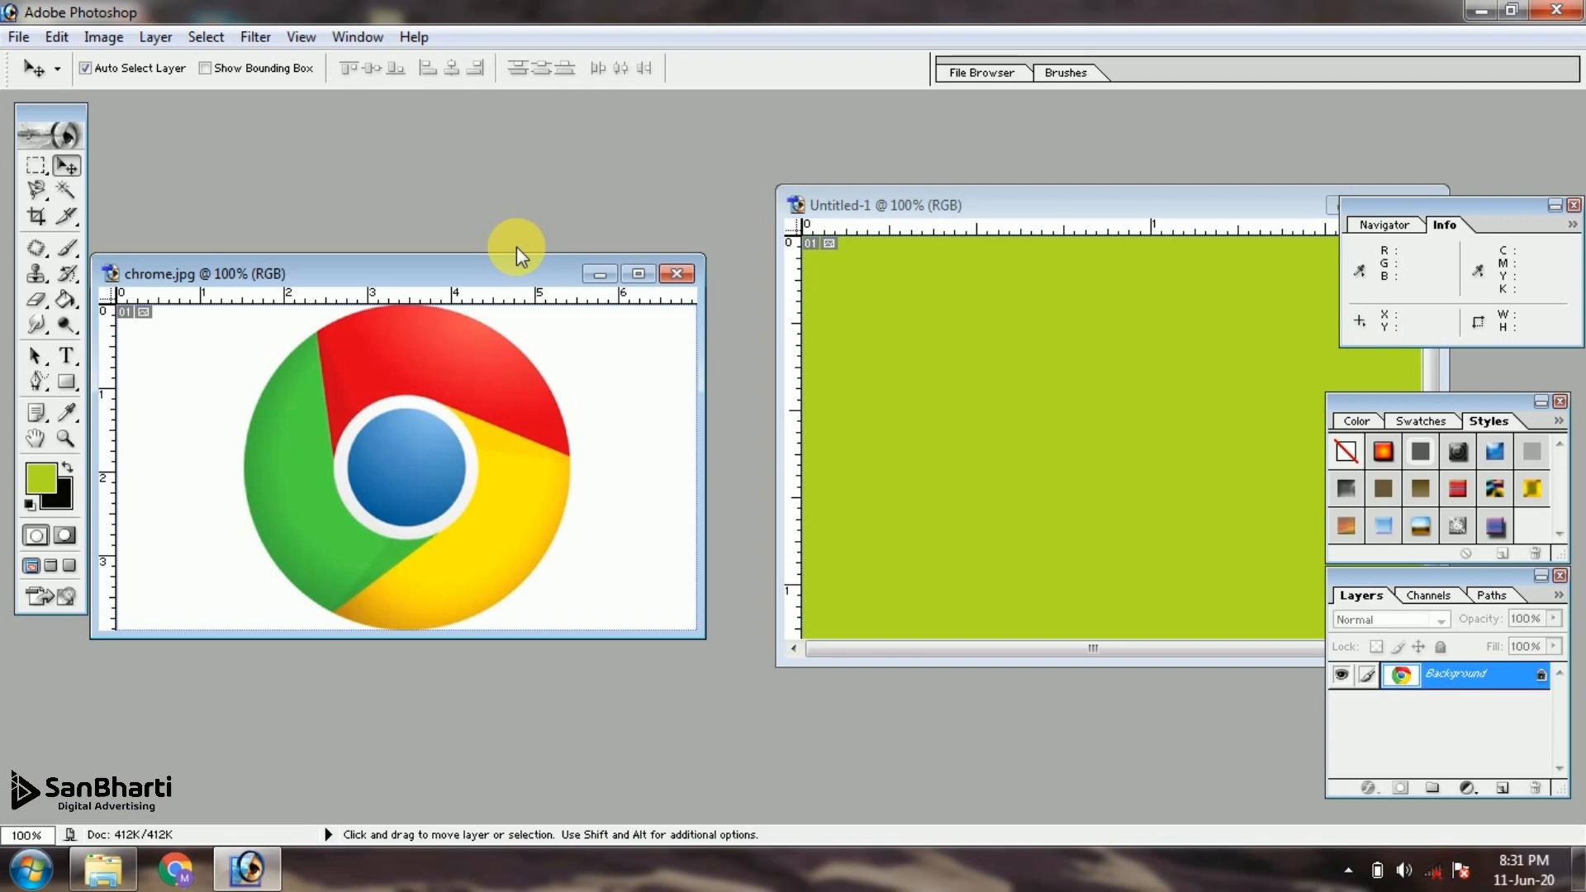
{"action": "left_click", "coordinate": [1008, 205]}
{"action": "left_click_drag", "start_coordinate": [1014, 215], "coordinate": [934, 299]}
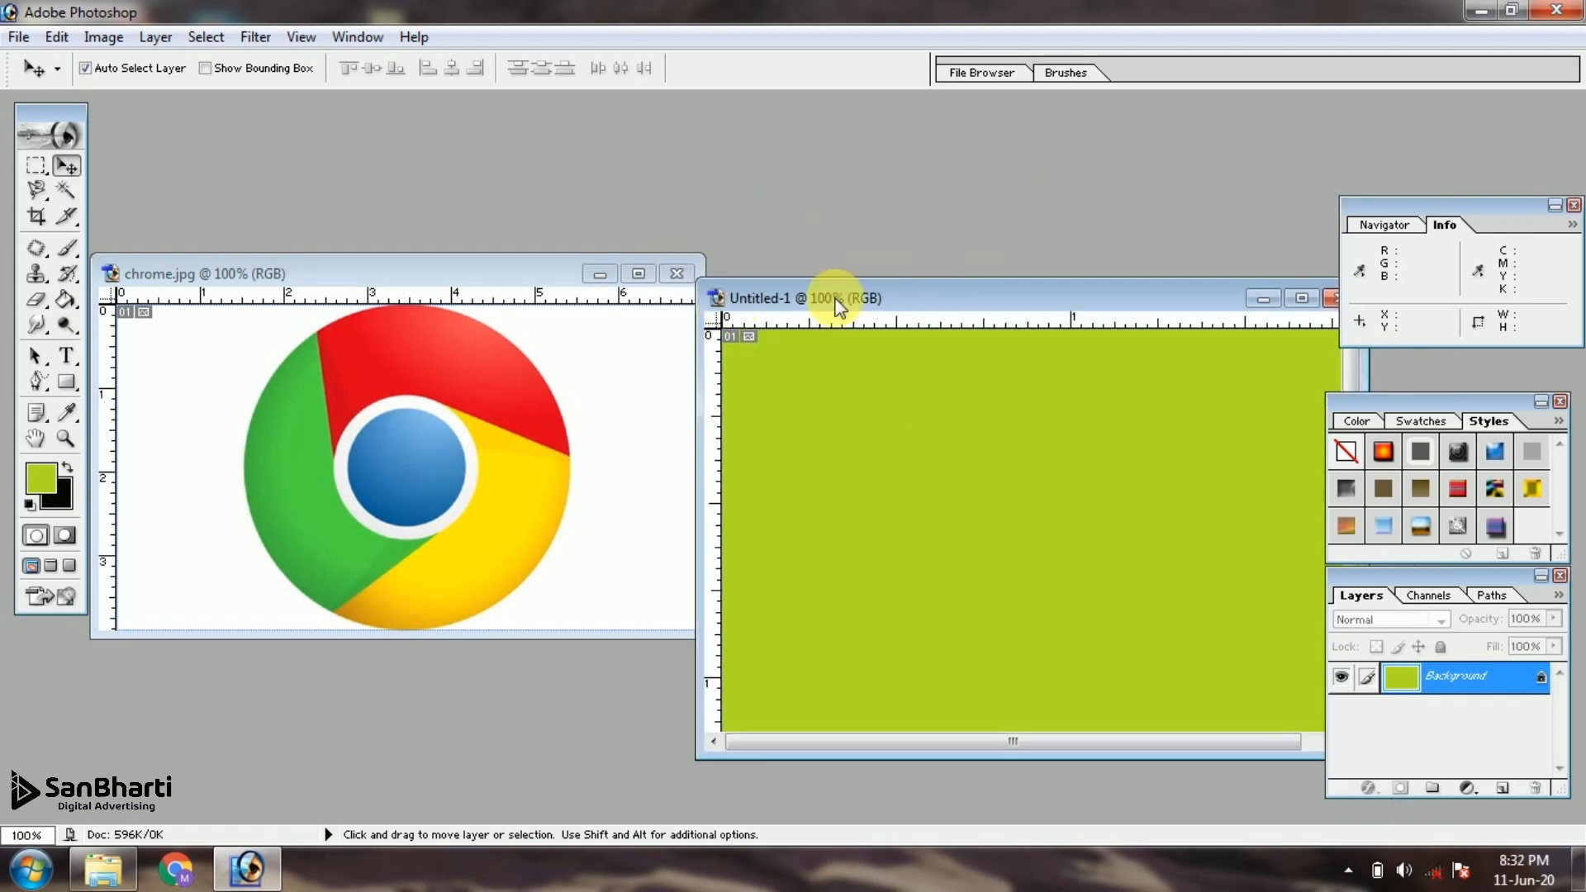
{"action": "left_click_drag", "start_coordinate": [830, 304], "coordinate": [908, 312]}
Select the white areas on both sides of the chrome.jpg logo with the Magic Wand and invert the selection
{"action": "left_click", "coordinate": [430, 277]}
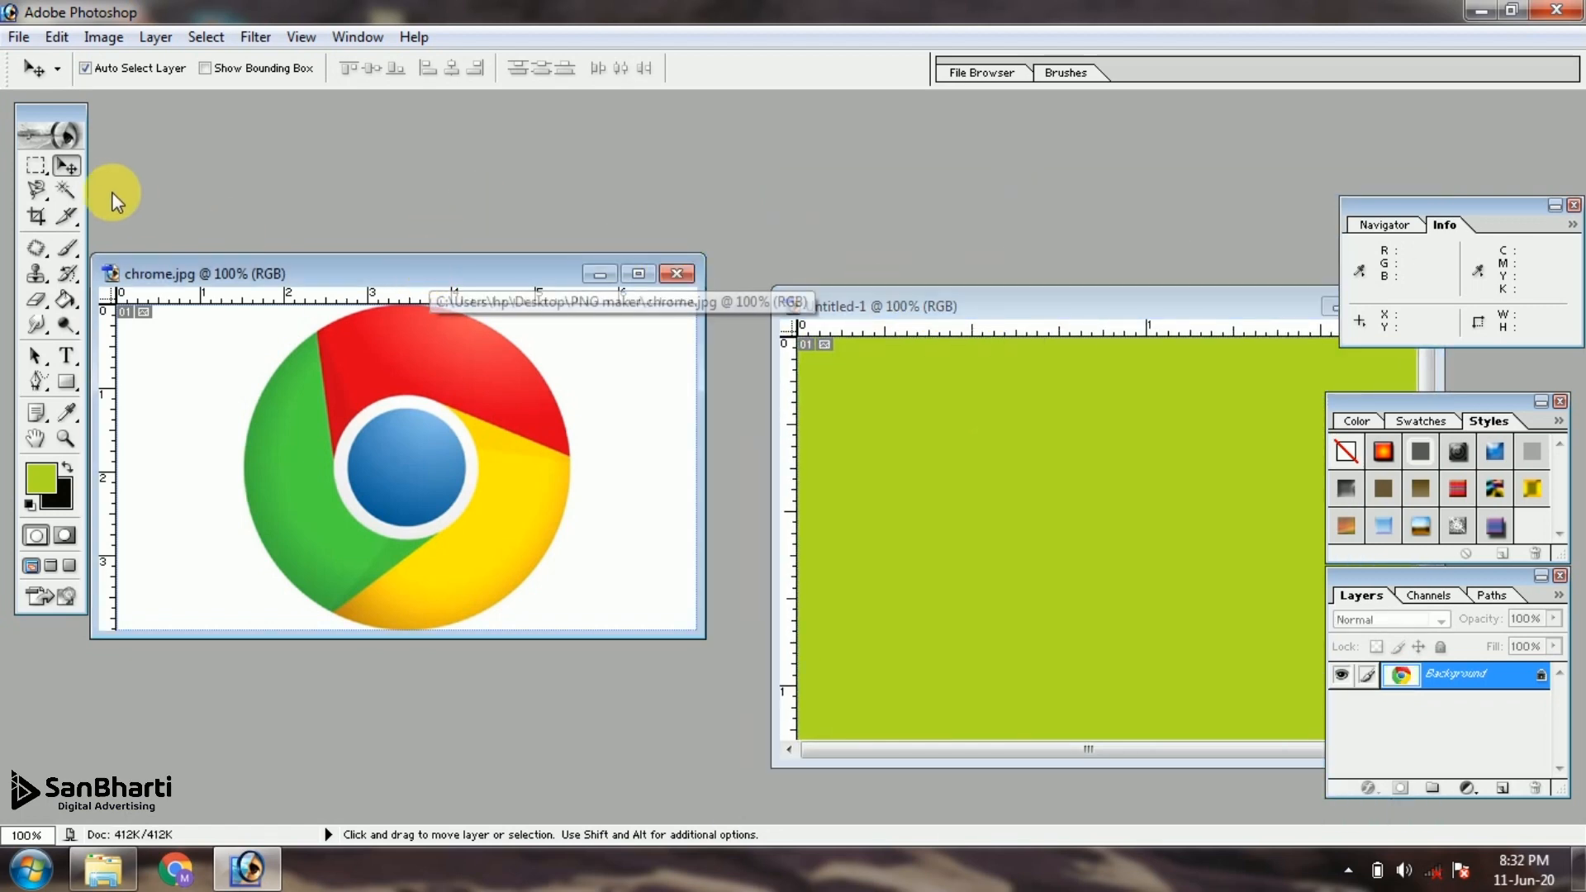
{"action": "left_click", "coordinate": [66, 190]}
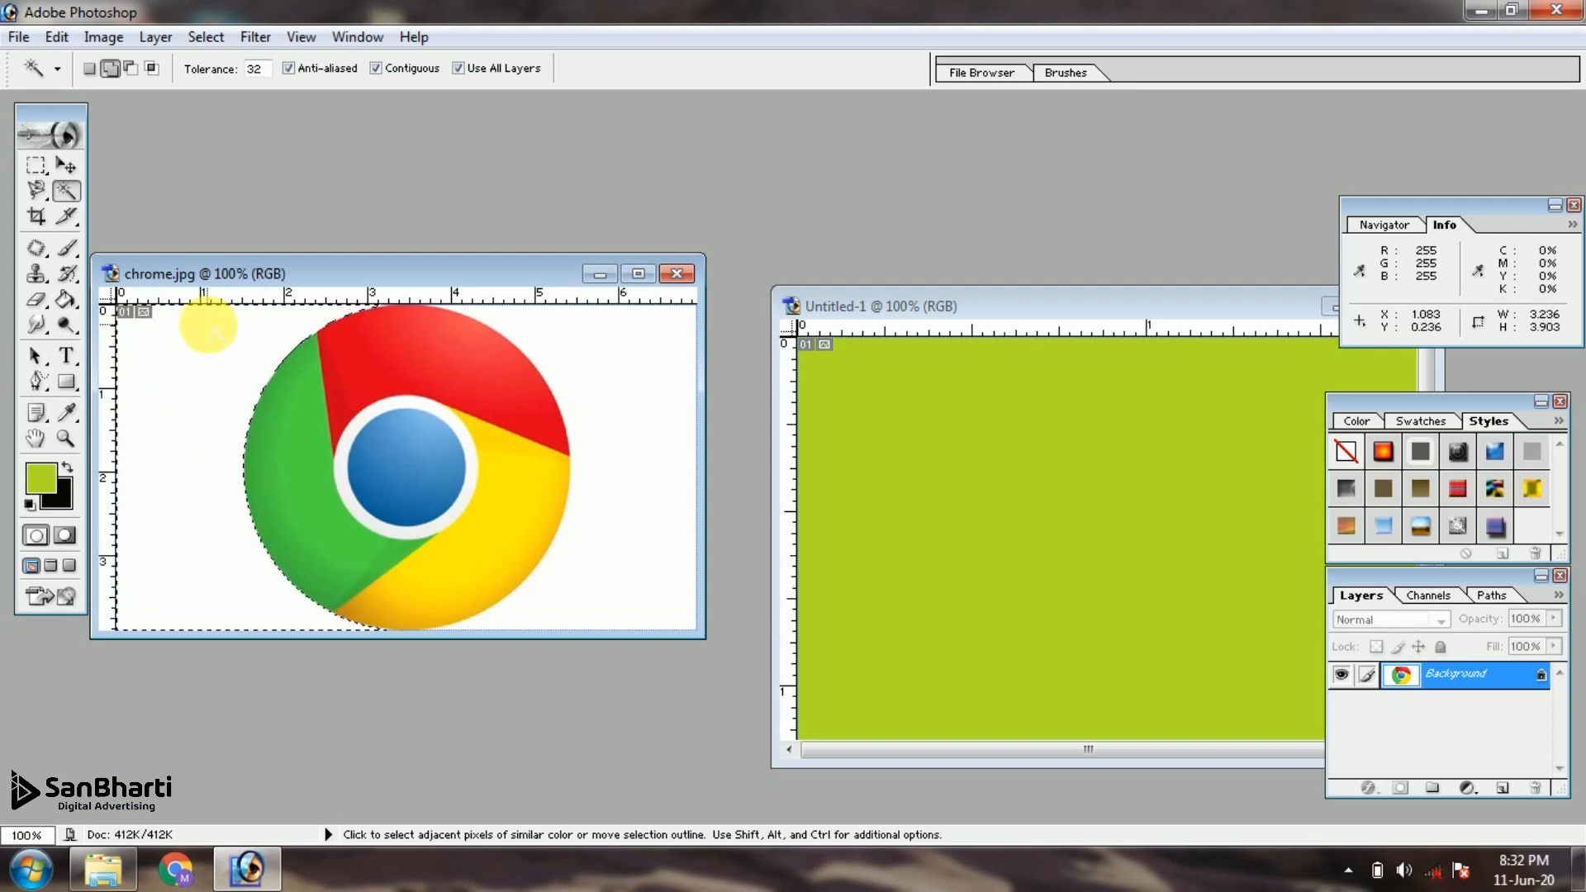
{"action": "left_click", "coordinate": [563, 331]}
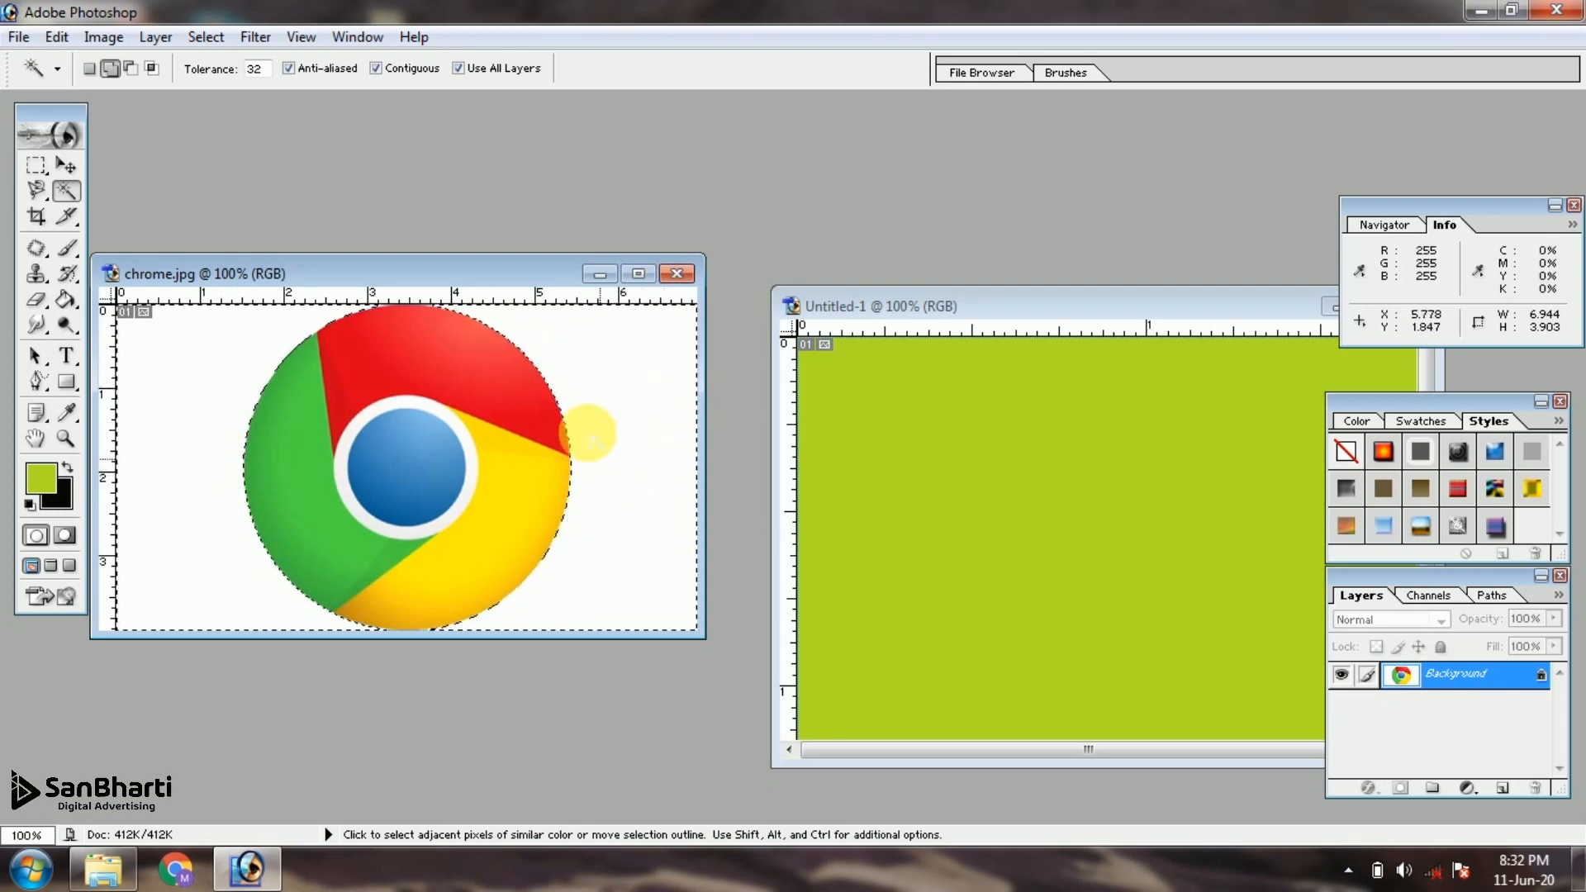
{"action": "left_click", "coordinate": [206, 37]}
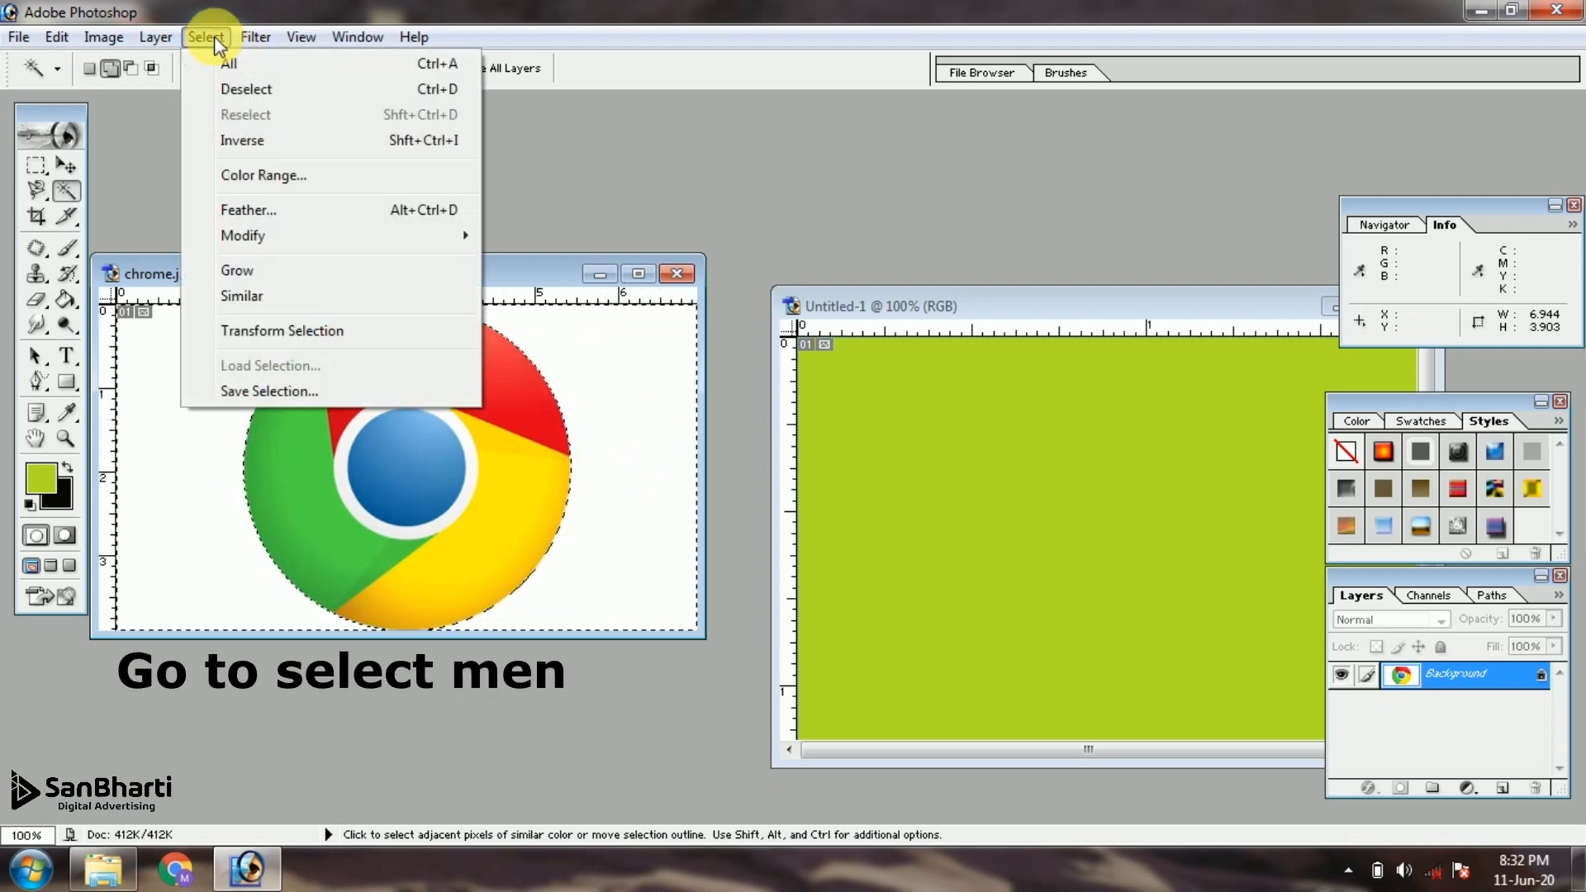
{"action": "left_click", "coordinate": [247, 145]}
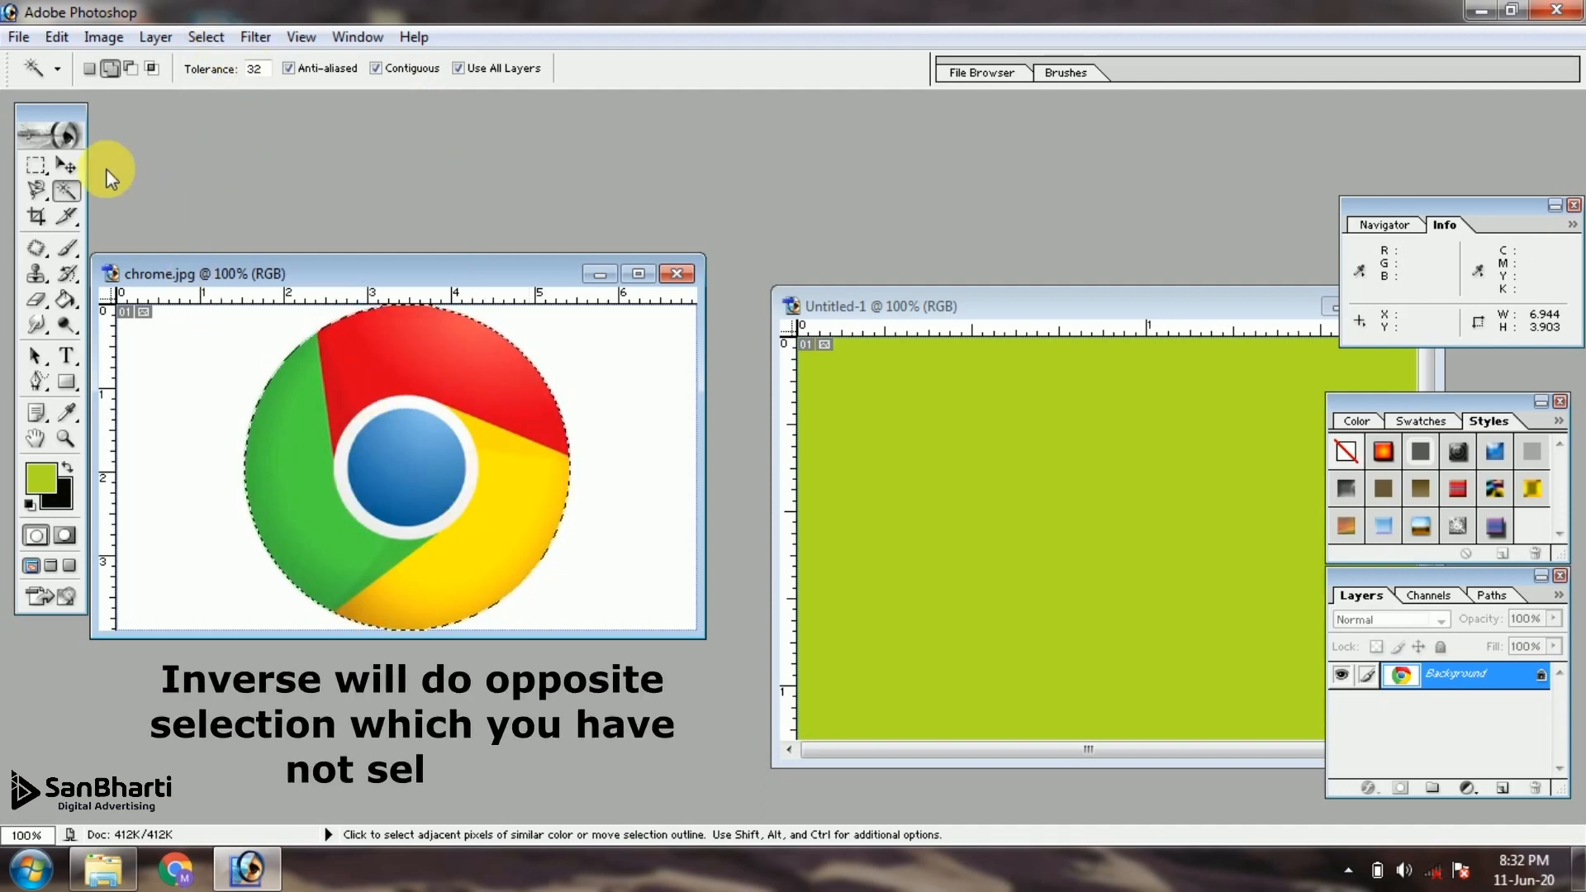
Move the selected Chrome logo onto the green canvas as a new layer, center it and enlarge the document window around the canvas
{"action": "left_click", "coordinate": [66, 165]}
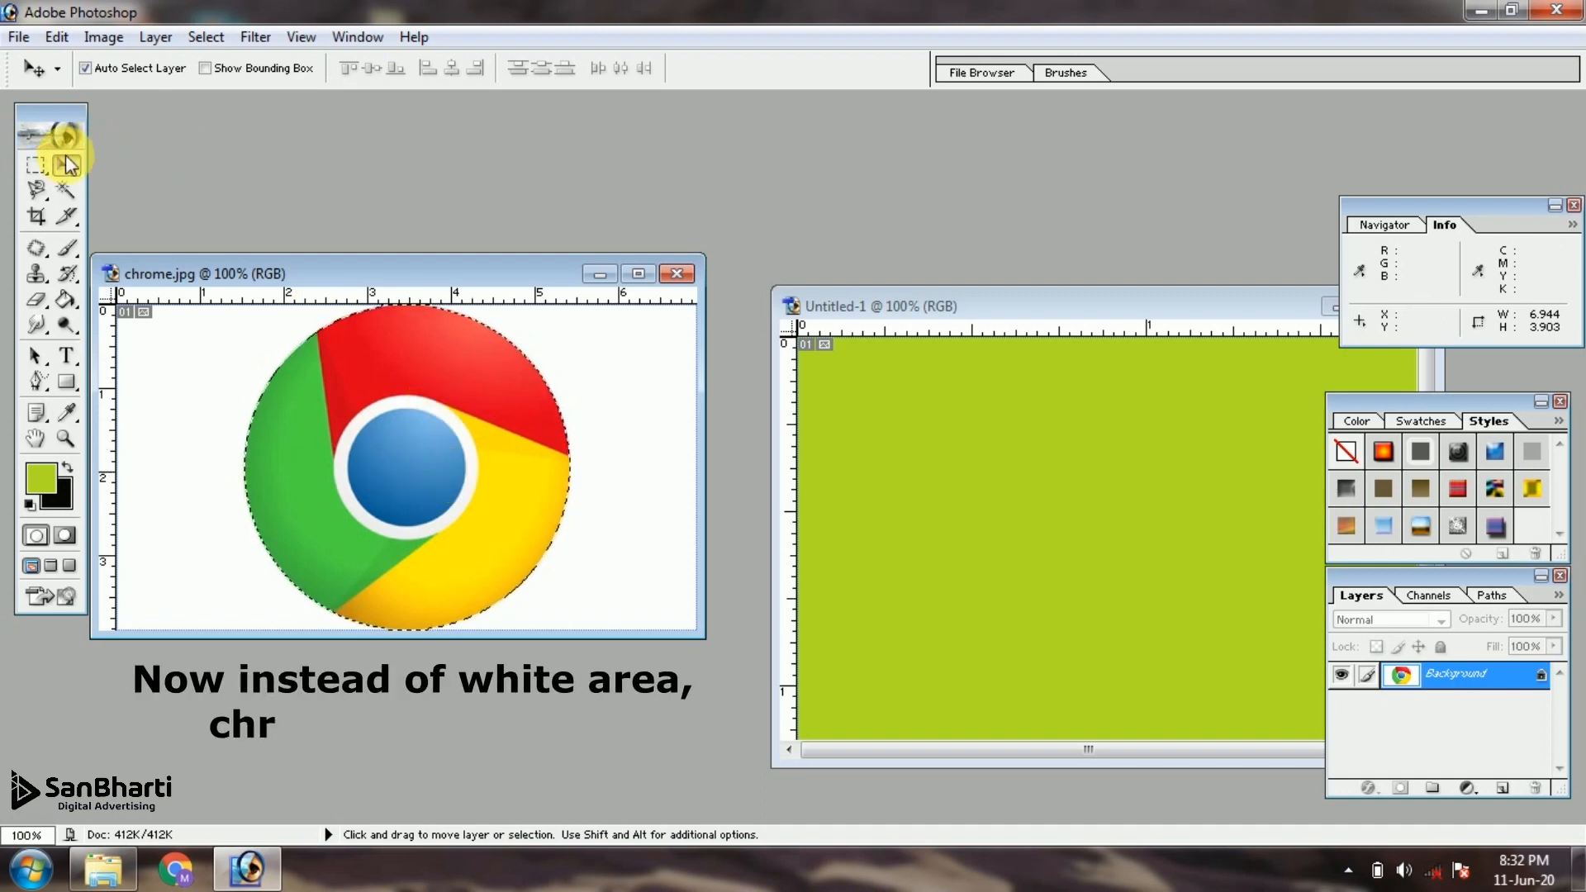
{"action": "left_click_drag", "start_coordinate": [520, 522], "coordinate": [1162, 605]}
{"action": "left_click_drag", "start_coordinate": [1154, 607], "coordinate": [1137, 610]}
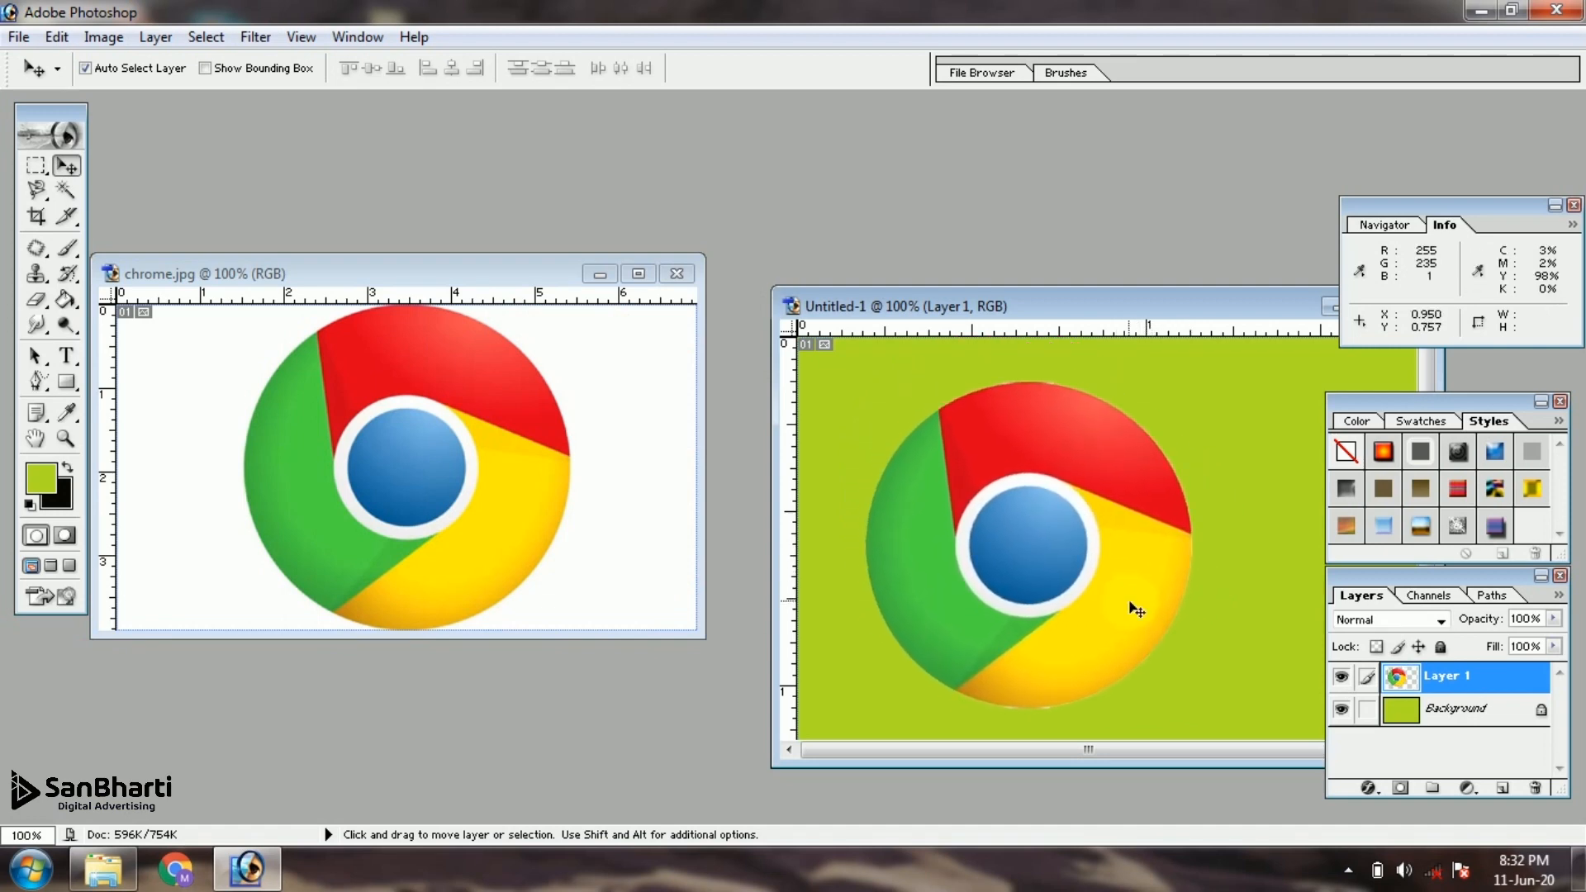
{"action": "left_click_drag", "start_coordinate": [1123, 306], "coordinate": [722, 211]}
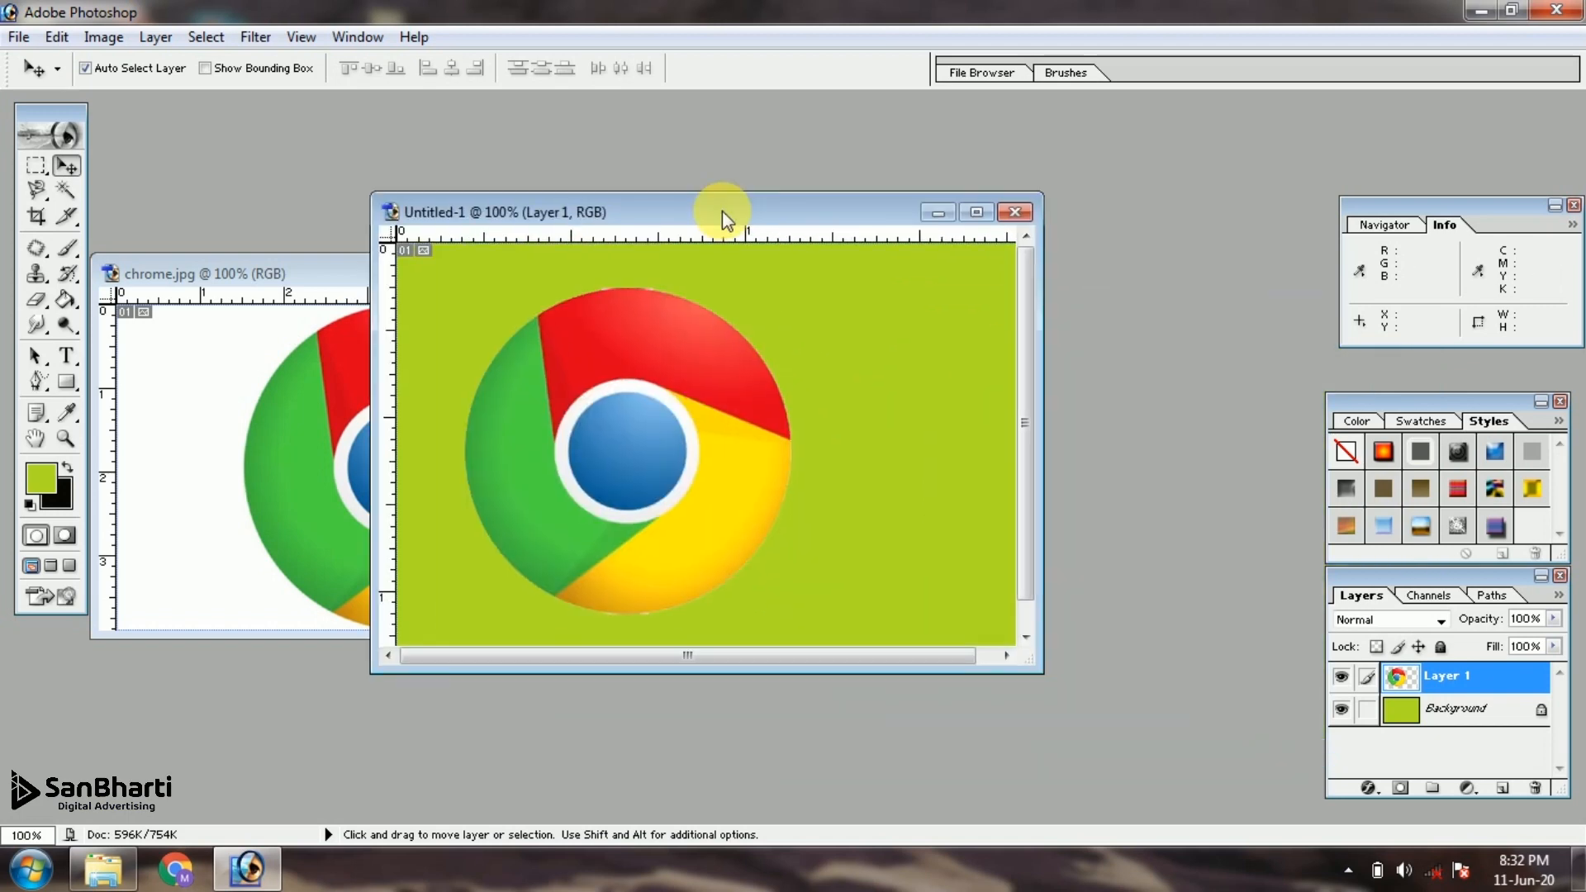
{"action": "left_click_drag", "start_coordinate": [662, 523], "coordinate": [737, 509]}
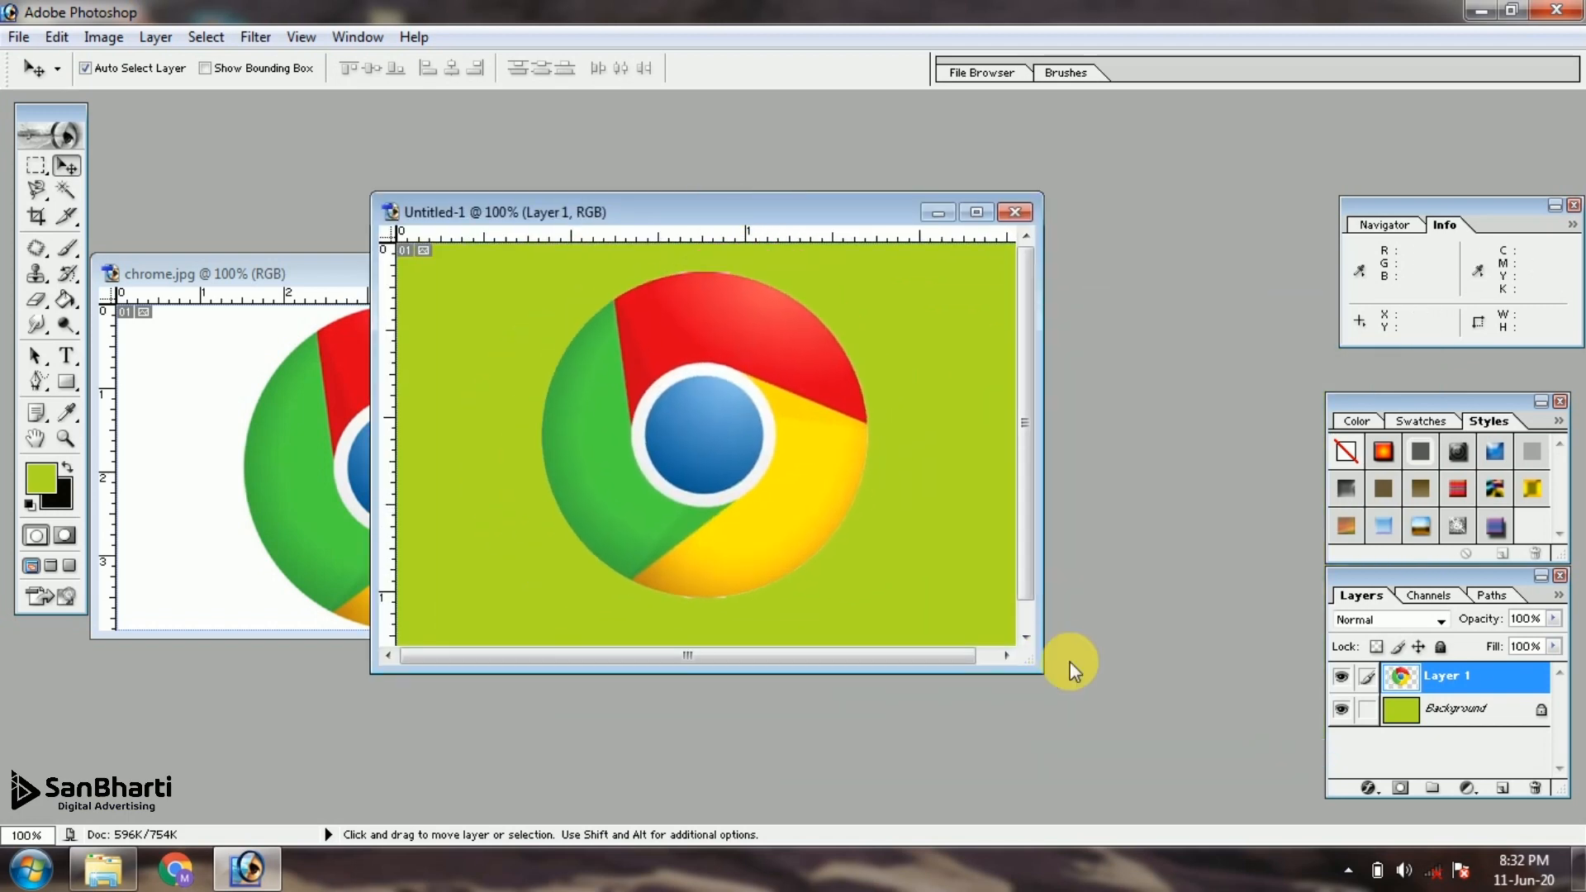
{"action": "left_click_drag", "start_coordinate": [1043, 671], "coordinate": [1136, 791]}
{"action": "left_click_drag", "start_coordinate": [850, 584], "coordinate": [856, 601]}
Scale the Chrome logo layer down to about half its size with Free Transform and move it near the canvas center
{"action": "key", "text": "ctrl+t"}
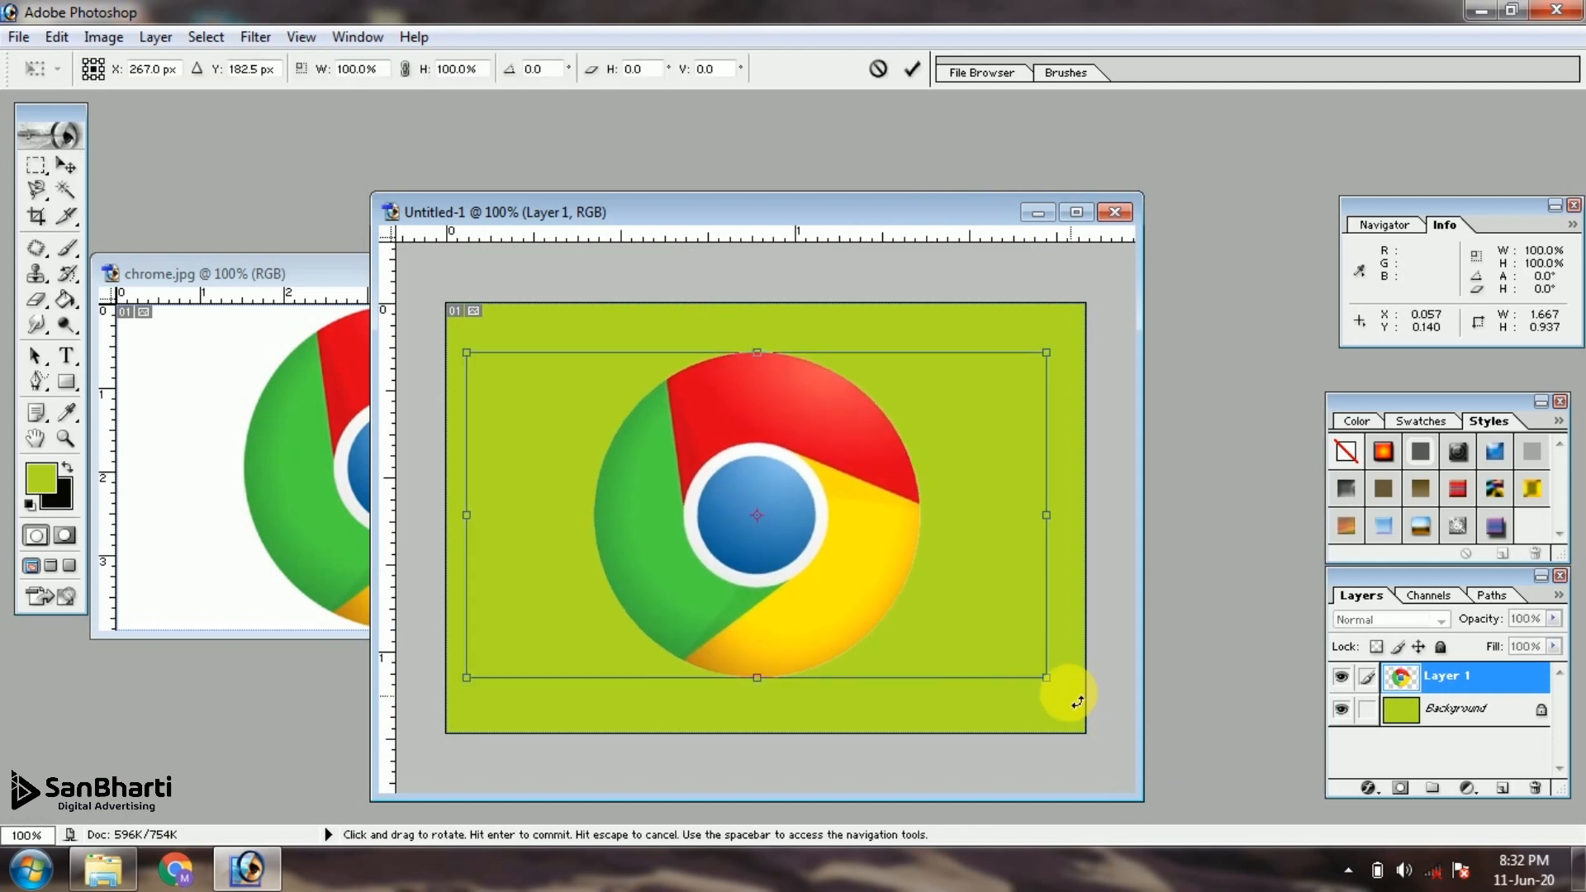
{"action": "left_click_drag", "start_coordinate": [1051, 676], "coordinate": [751, 502]}
{"action": "key", "text": "Return"}
{"action": "left_click_drag", "start_coordinate": [630, 458], "coordinate": [783, 568]}
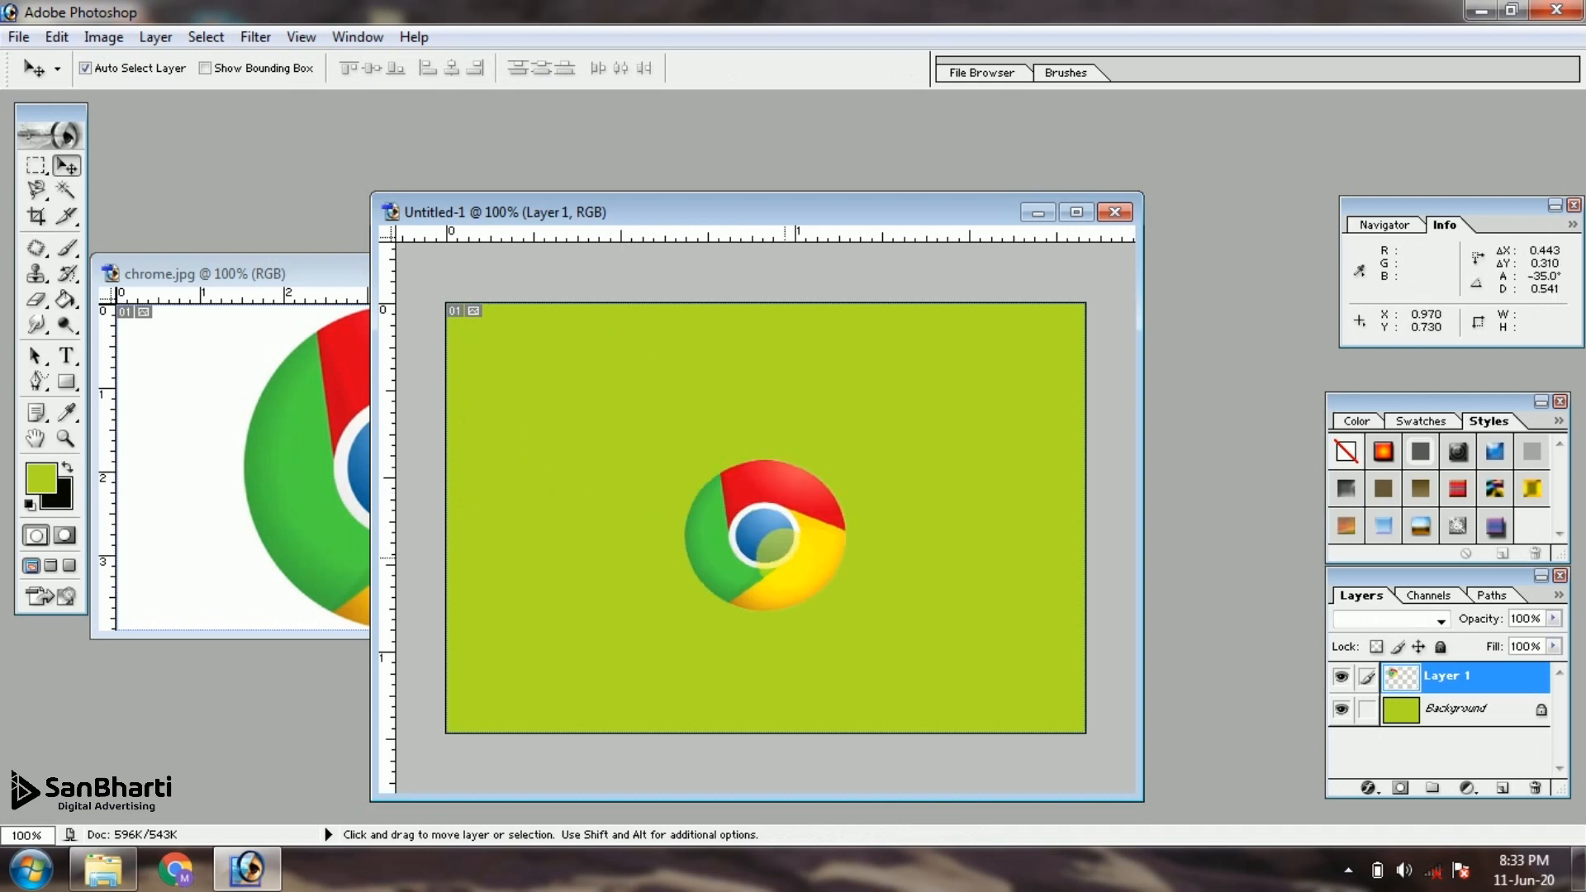
Move the green document window aside and bring the chrome.jpg window with the selected logo to the front
{"action": "left_click_drag", "start_coordinate": [630, 207], "coordinate": [1198, 206]}
{"action": "left_click", "coordinate": [524, 253]}
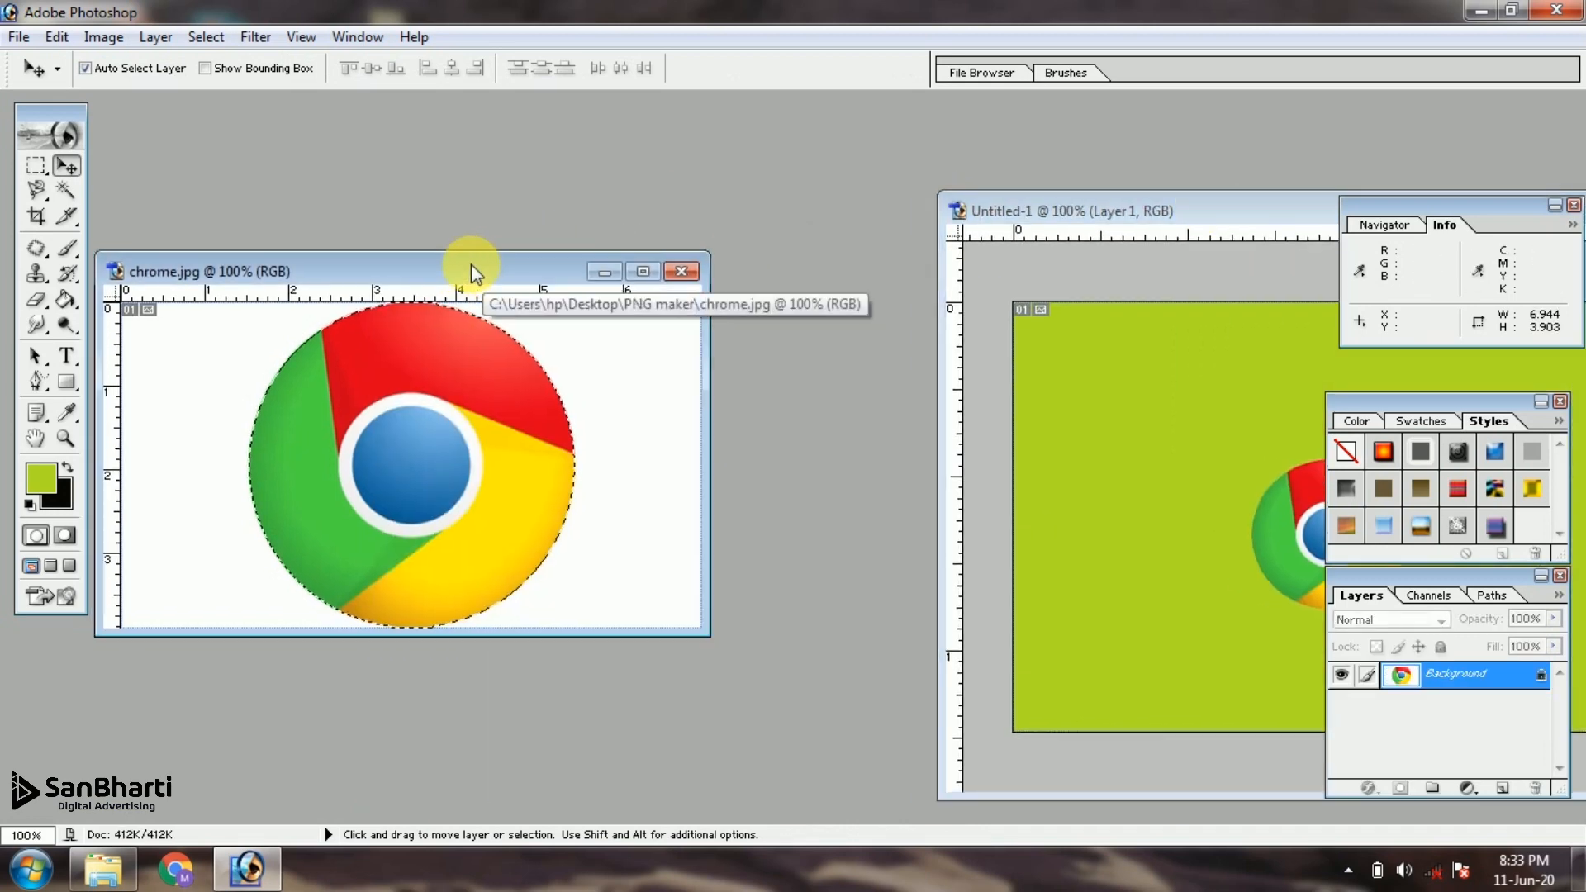
{"action": "left_click_drag", "start_coordinate": [470, 264], "coordinate": [472, 249]}
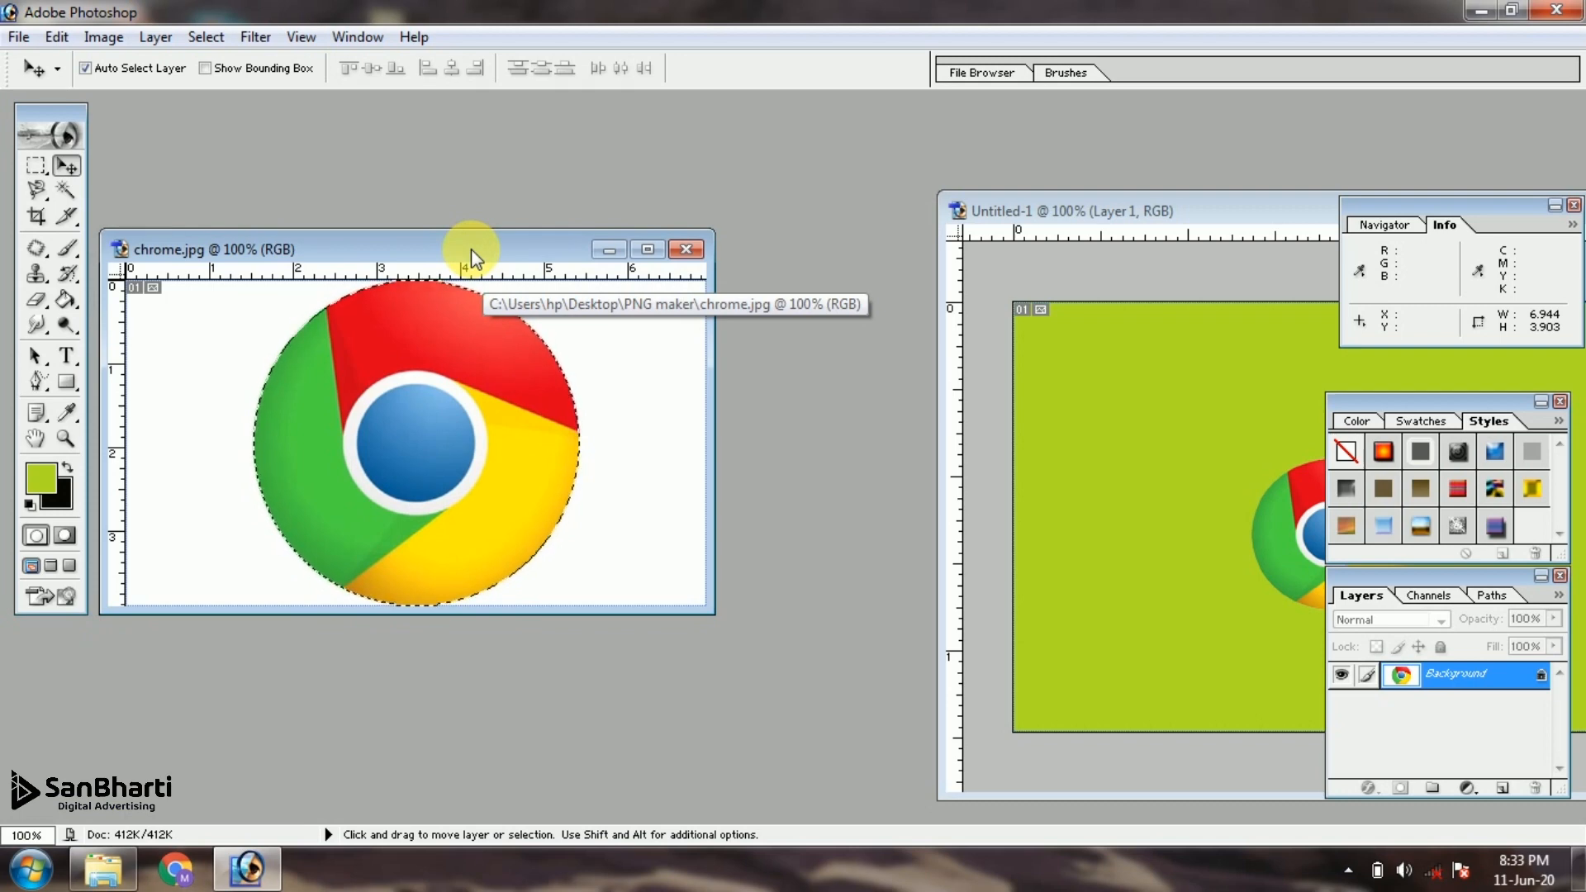
Create a new 500 x 281 pixel RGB document named "Chrome Logo new" with transparent contents
{"action": "key", "text": "ctrl+n"}
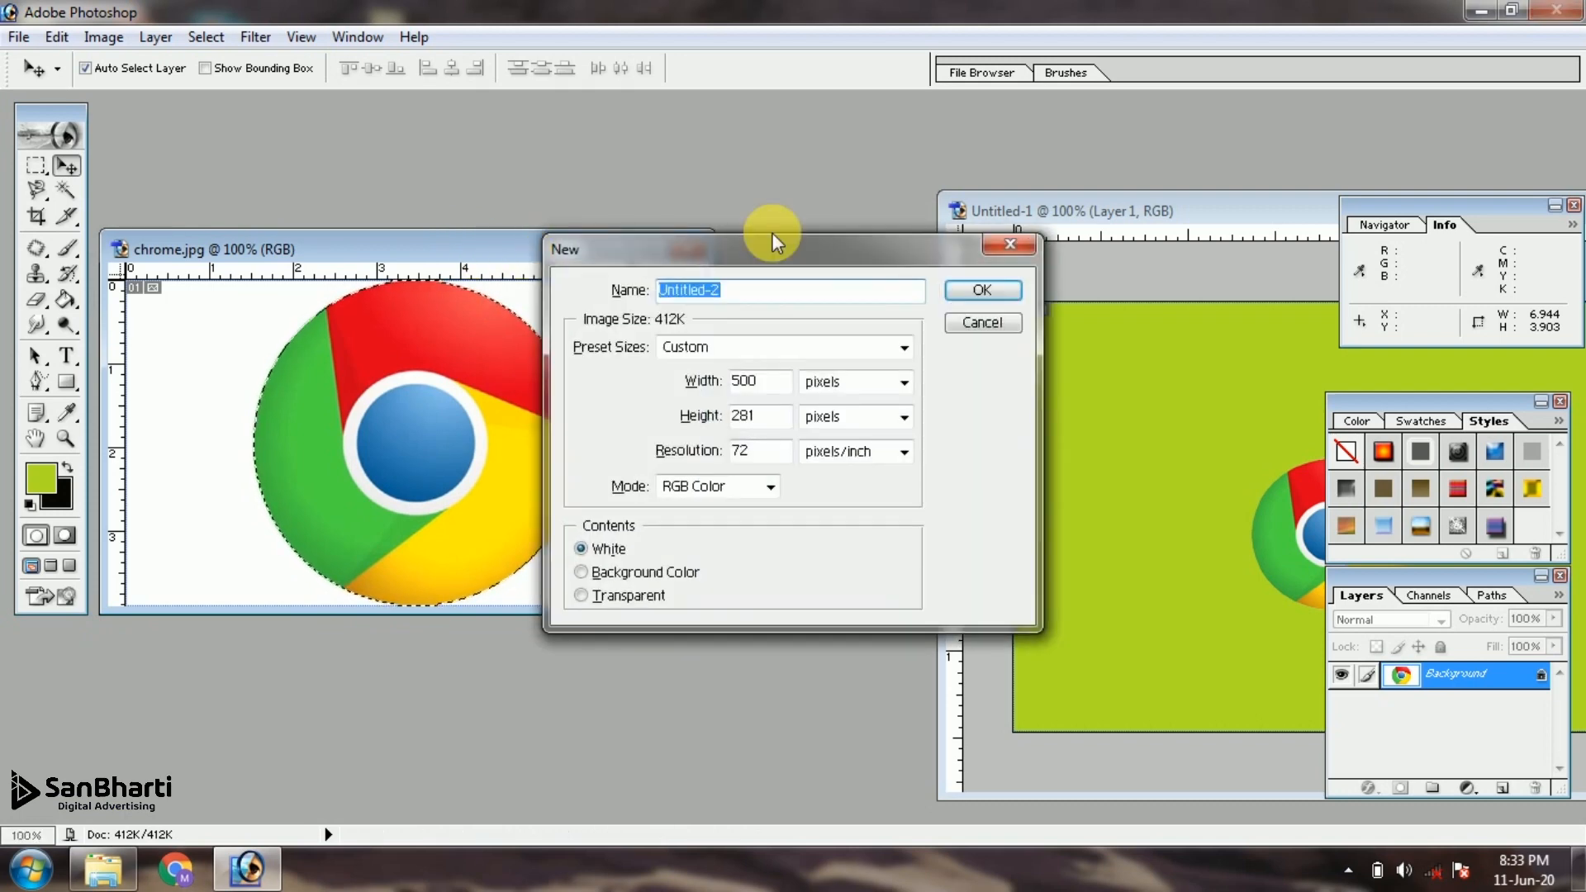
{"action": "left_click_drag", "start_coordinate": [799, 250], "coordinate": [978, 172]}
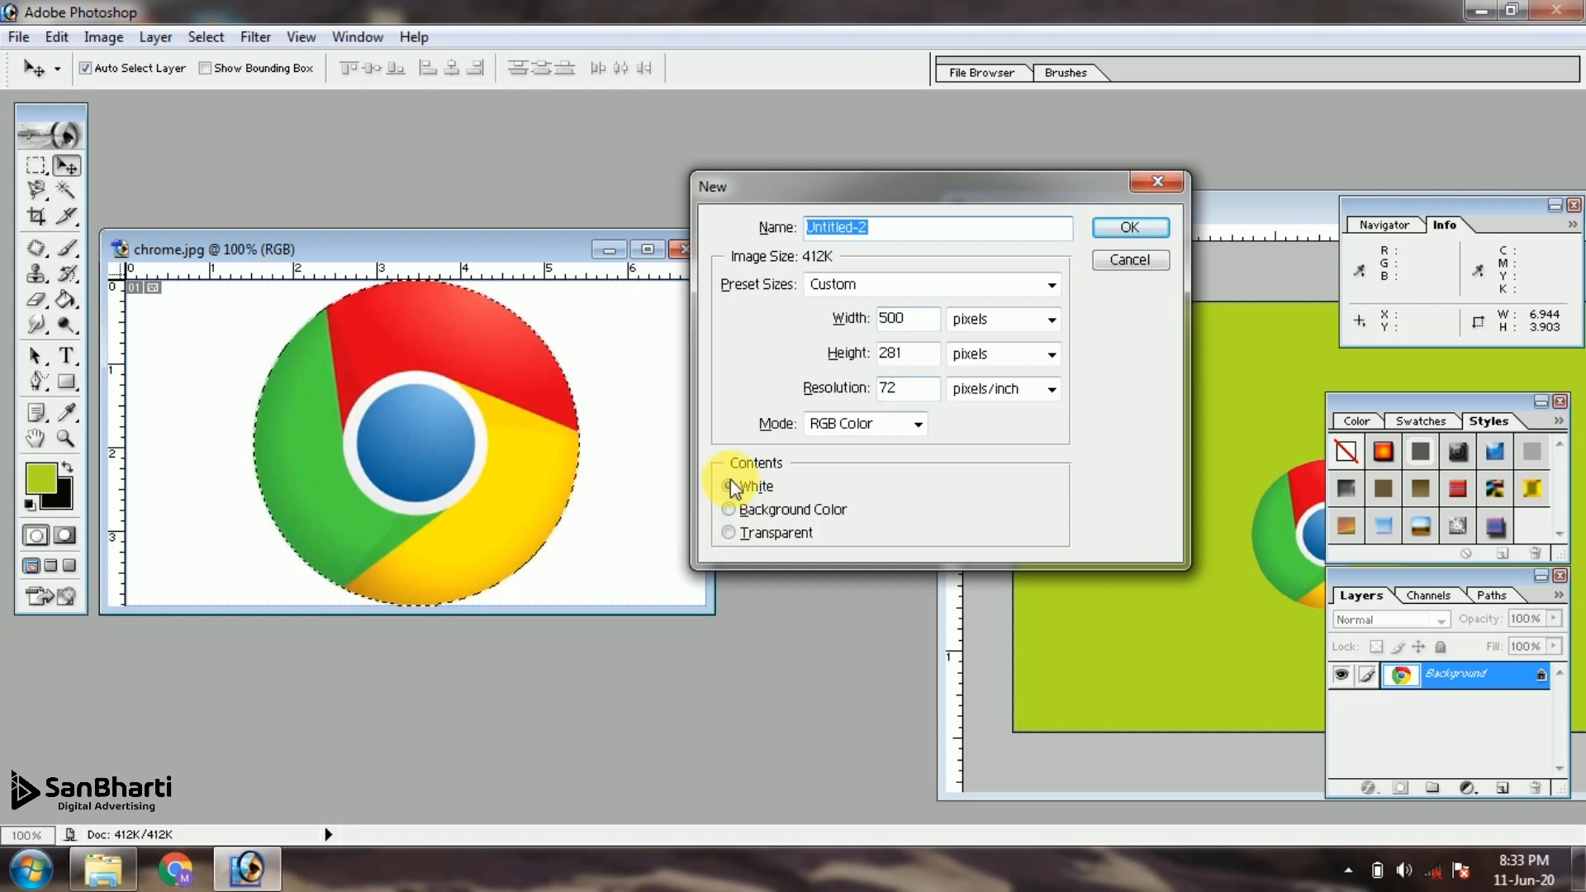
{"action": "left_click", "coordinate": [728, 534]}
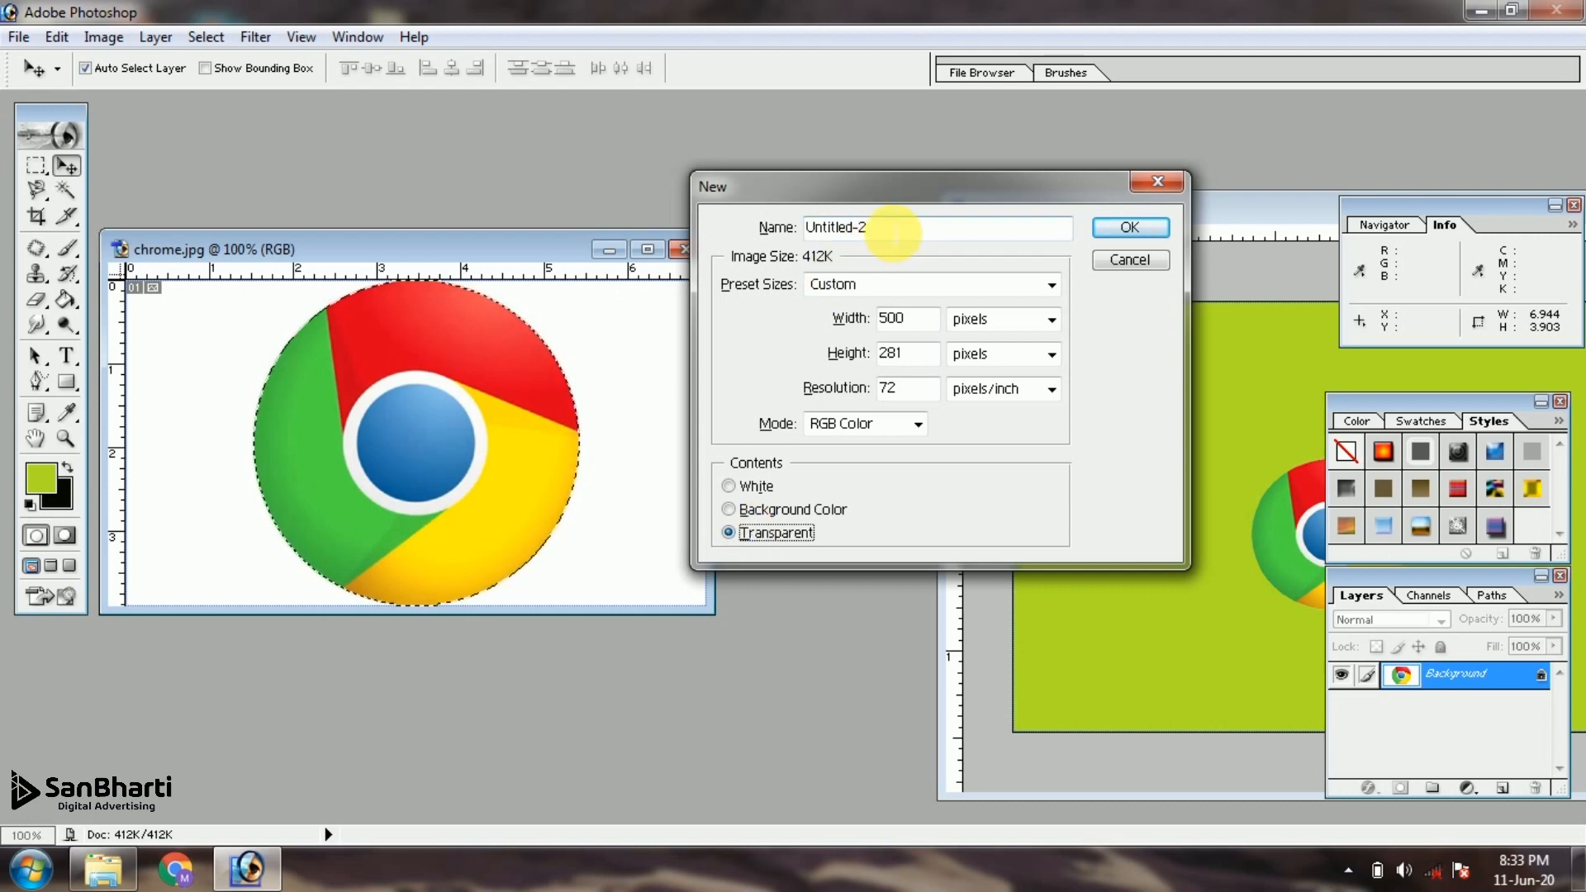
{"action": "left_click_drag", "start_coordinate": [894, 234], "coordinate": [733, 220]}
{"action": "type", "text": "Chrome L"}
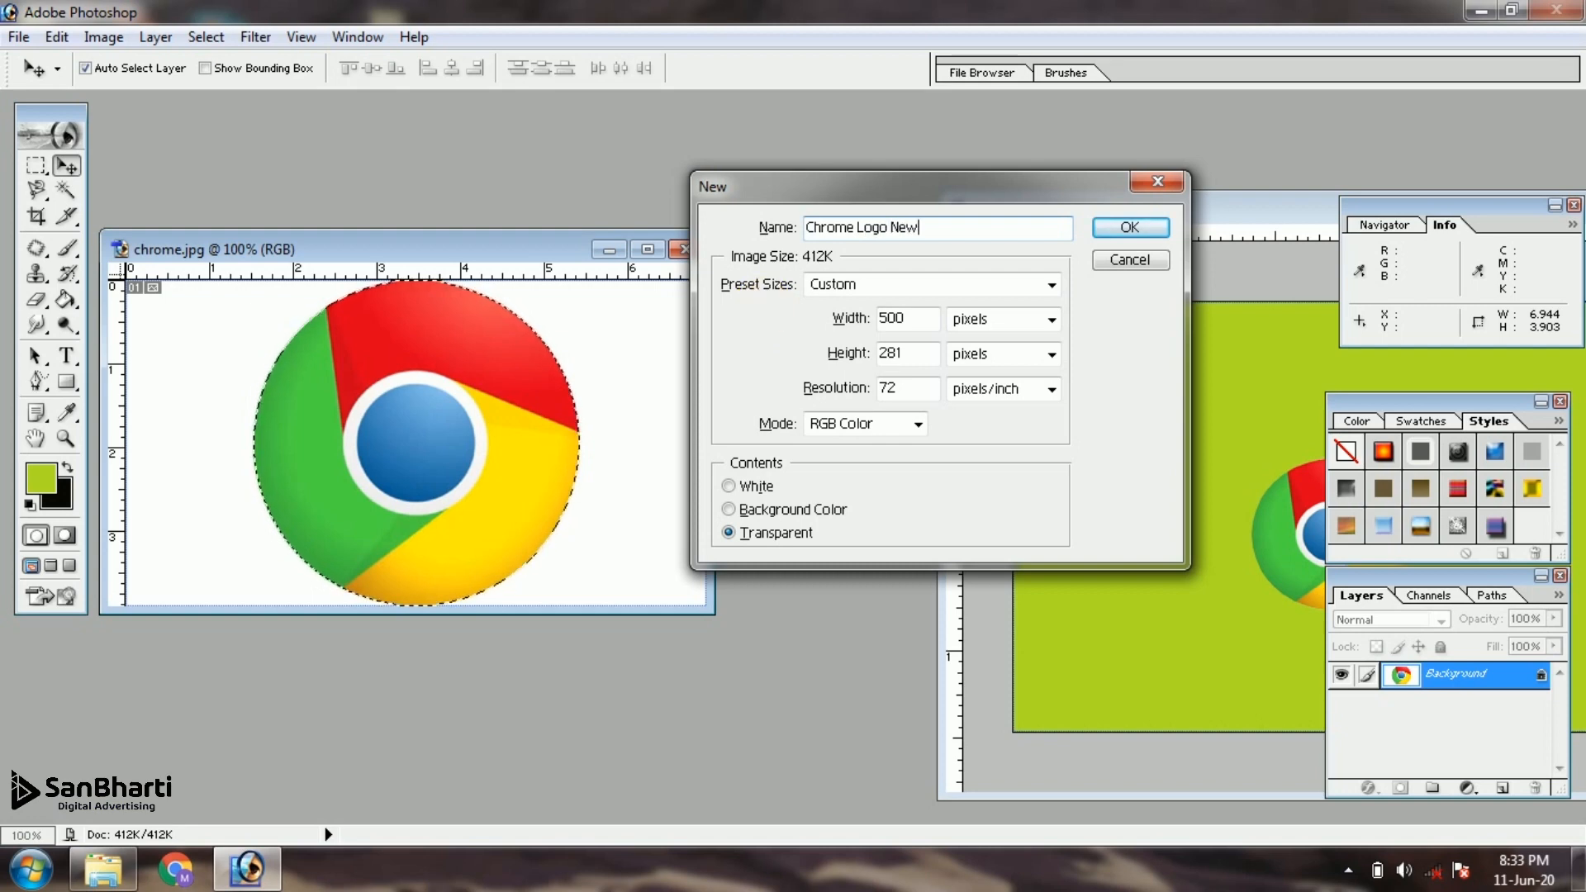
{"action": "type", "text": "ogo New"}
{"action": "key", "text": "BackSpace"}
{"action": "key", "text": "BackSpace"}
{"action": "key", "text": "BackSpace"}
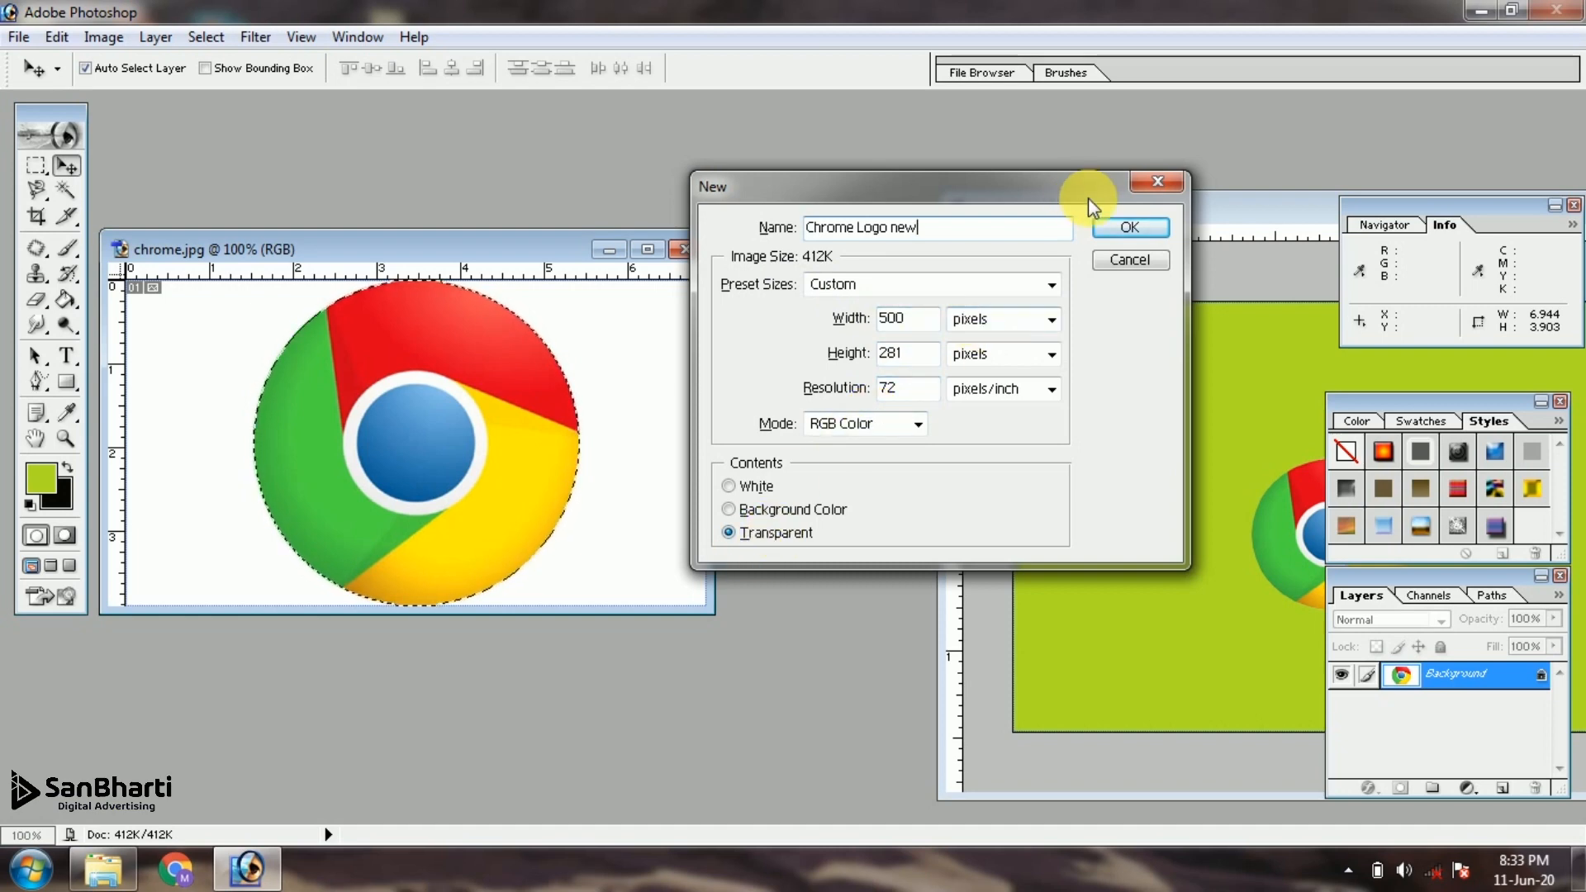
{"action": "left_click", "coordinate": [1107, 230]}
Place the new document beside chrome.jpg, copy the selected Chrome logo into it and center the logo on the transparent canvas
{"action": "left_click_drag", "start_coordinate": [450, 155], "coordinate": [928, 291]}
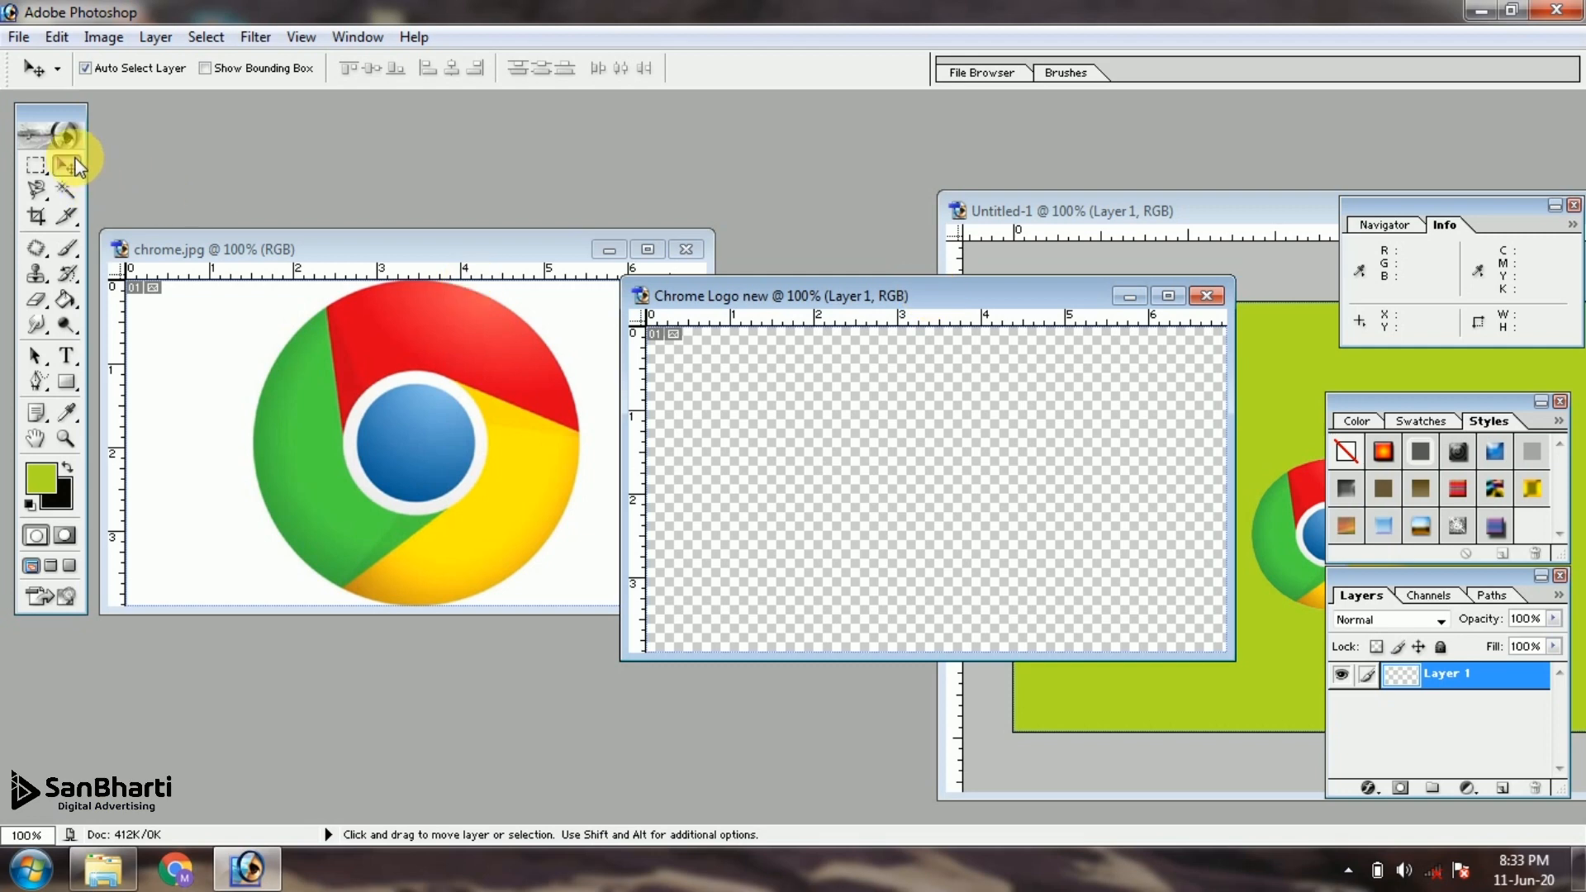
{"action": "left_click_drag", "start_coordinate": [463, 363], "coordinate": [952, 400]}
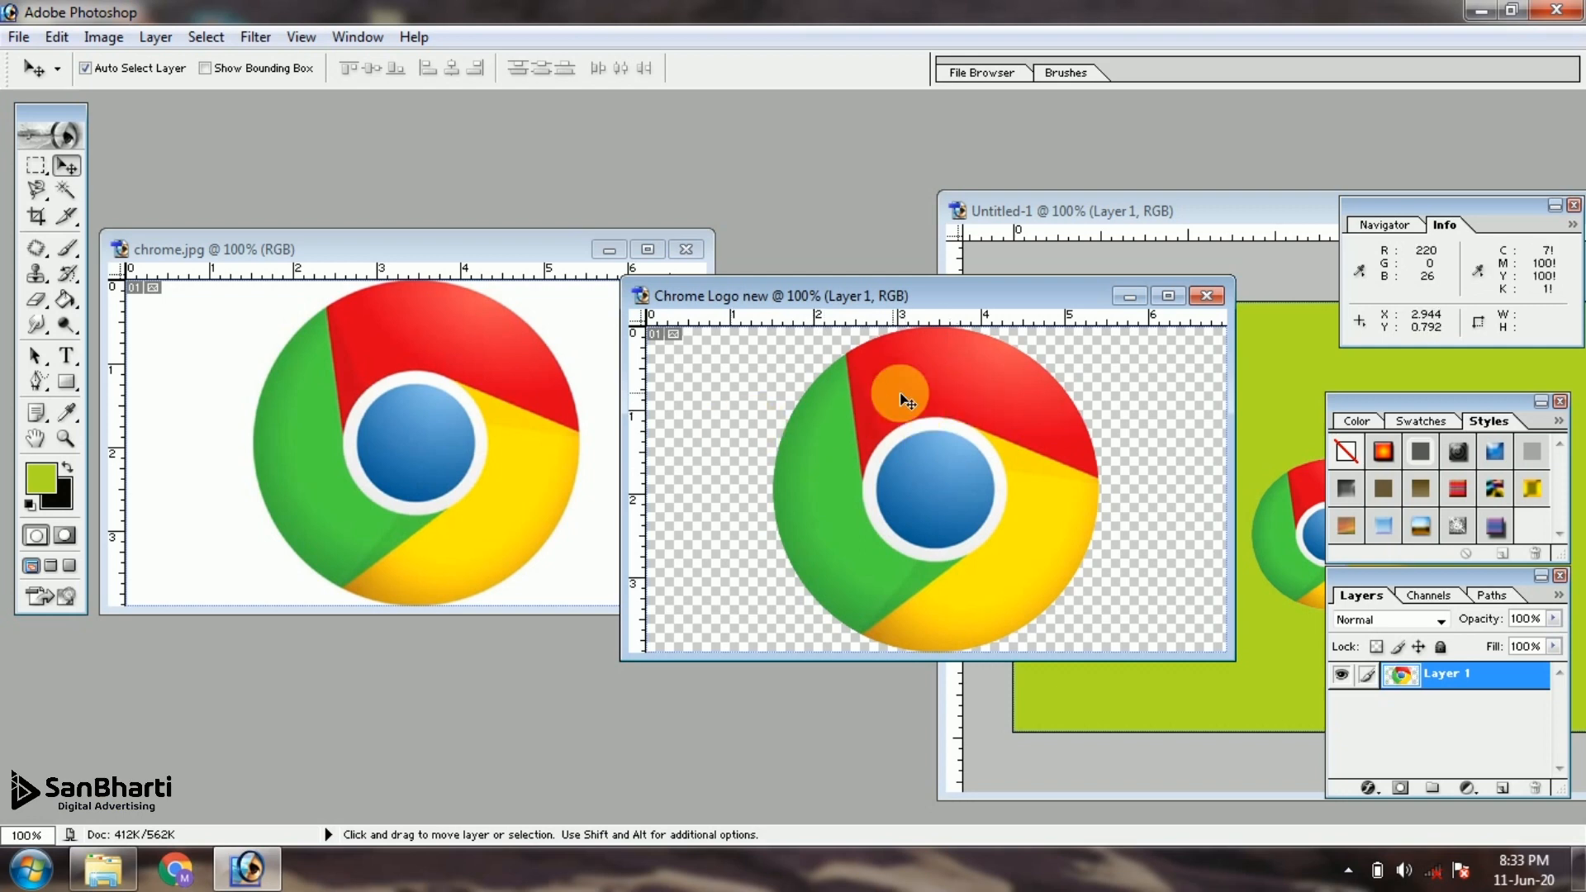
{"action": "left_click_drag", "start_coordinate": [910, 395], "coordinate": [905, 394]}
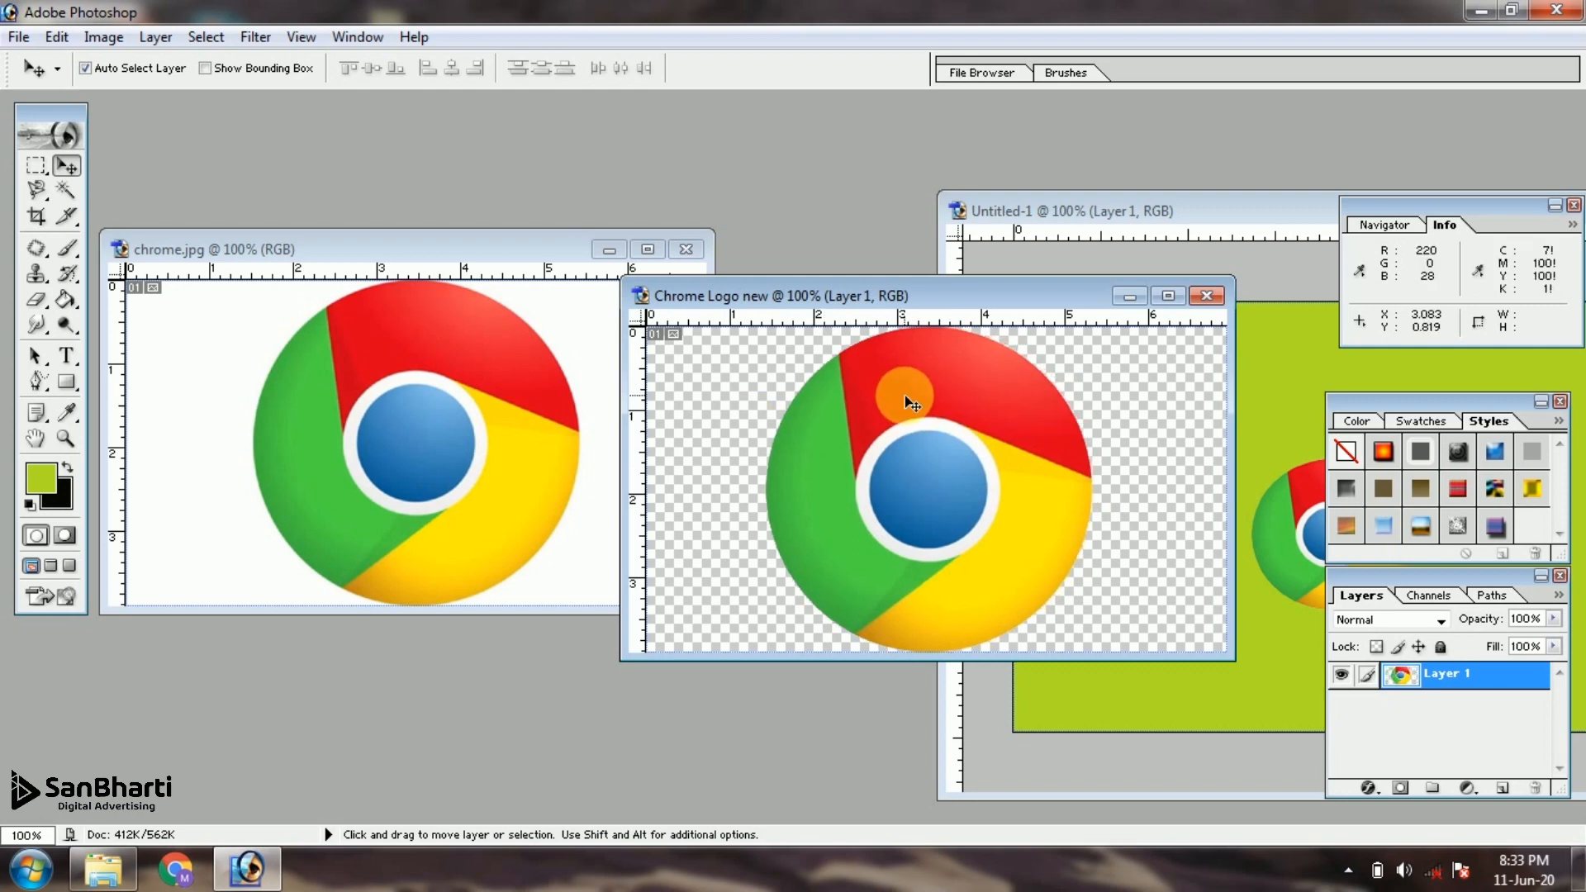
Save the transparent logo document as "Chrome Logo new copy.png" in the PNG maker folder, in PNG format with interlace None
{"action": "key", "text": "alt+f"}
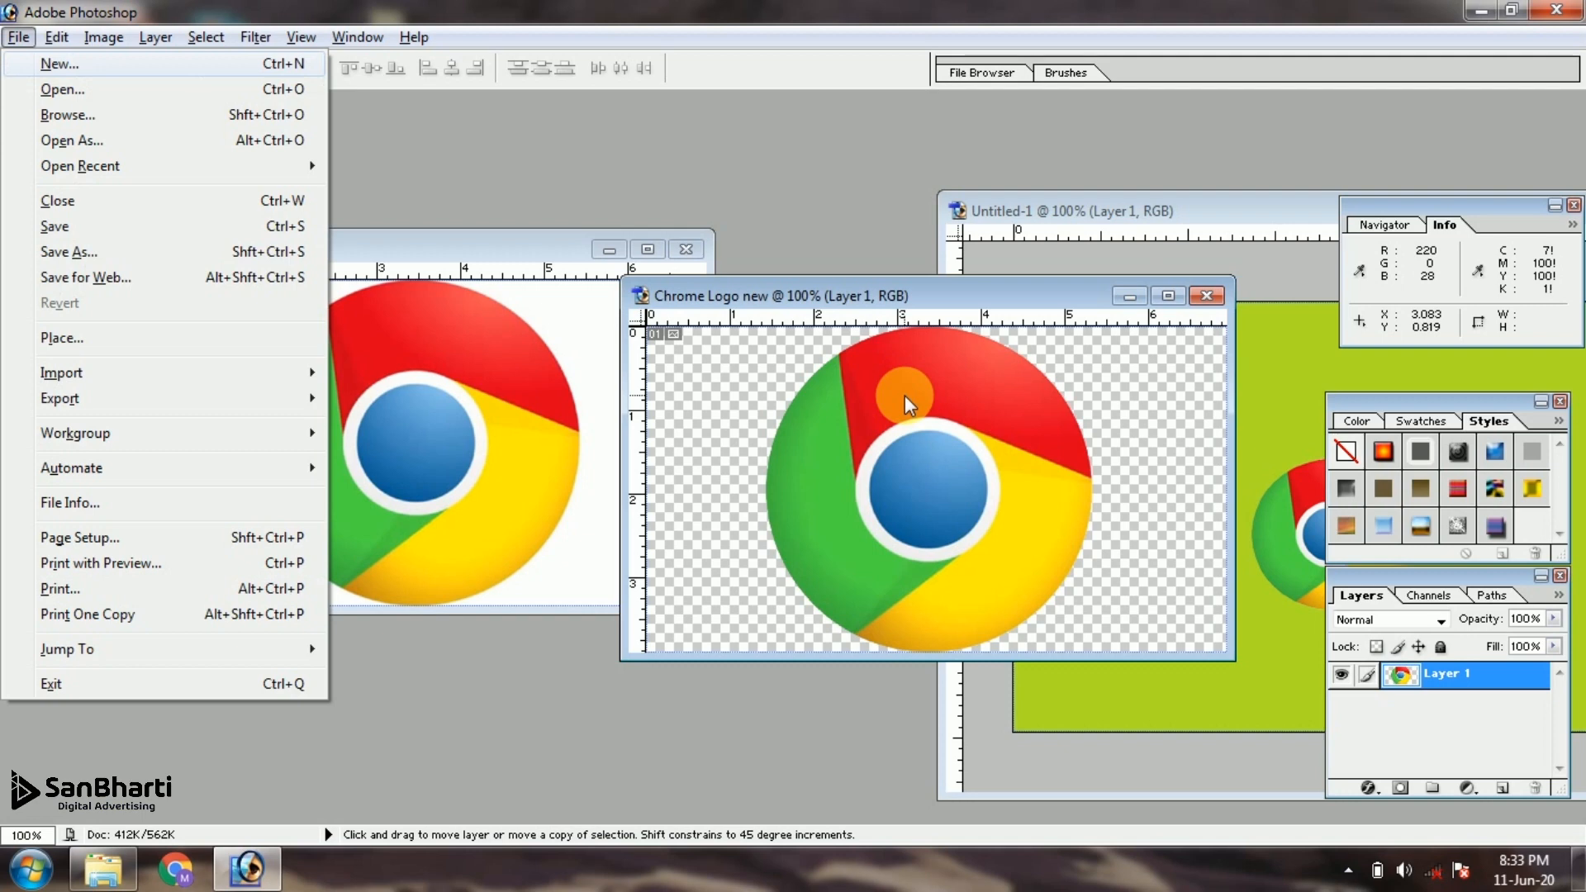
{"action": "key", "text": "a"}
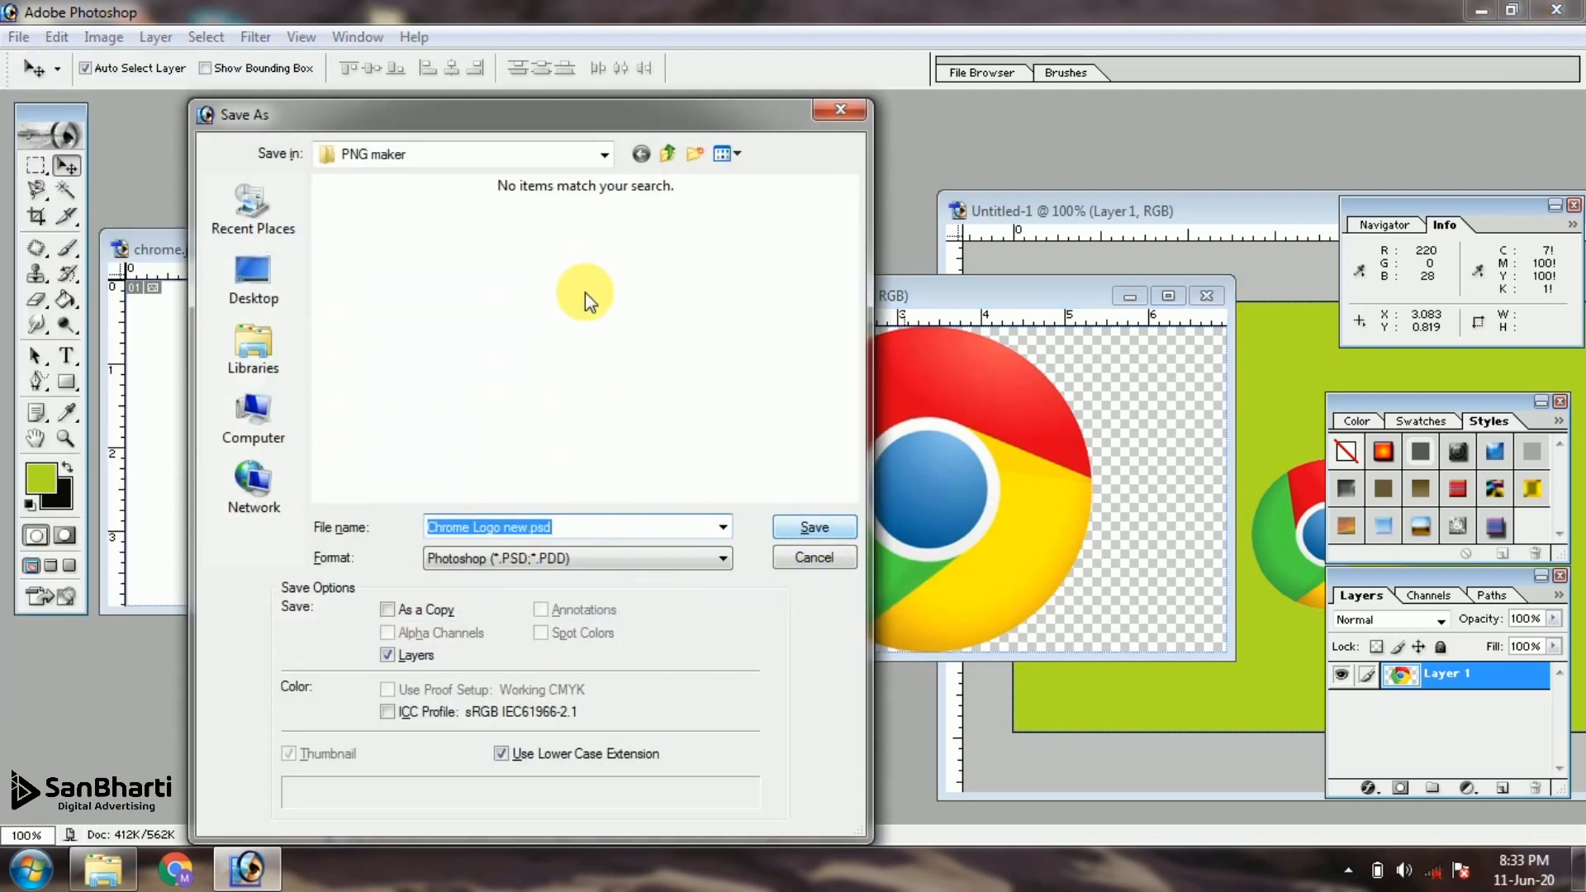
{"action": "left_click_drag", "start_coordinate": [469, 117], "coordinate": [583, 99]}
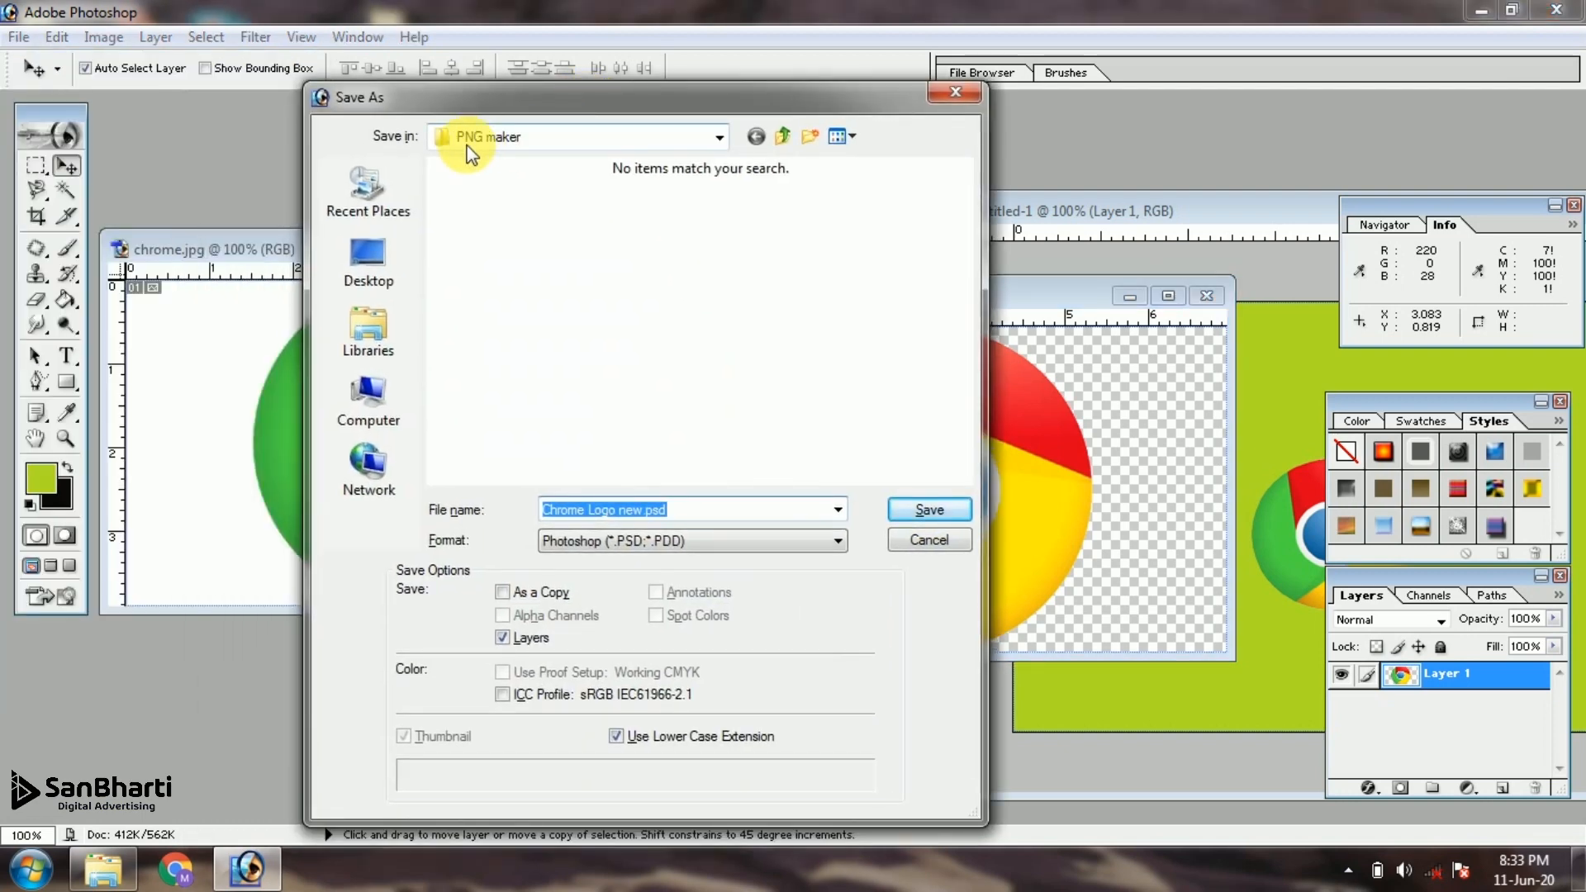
{"action": "left_click", "coordinate": [700, 519]}
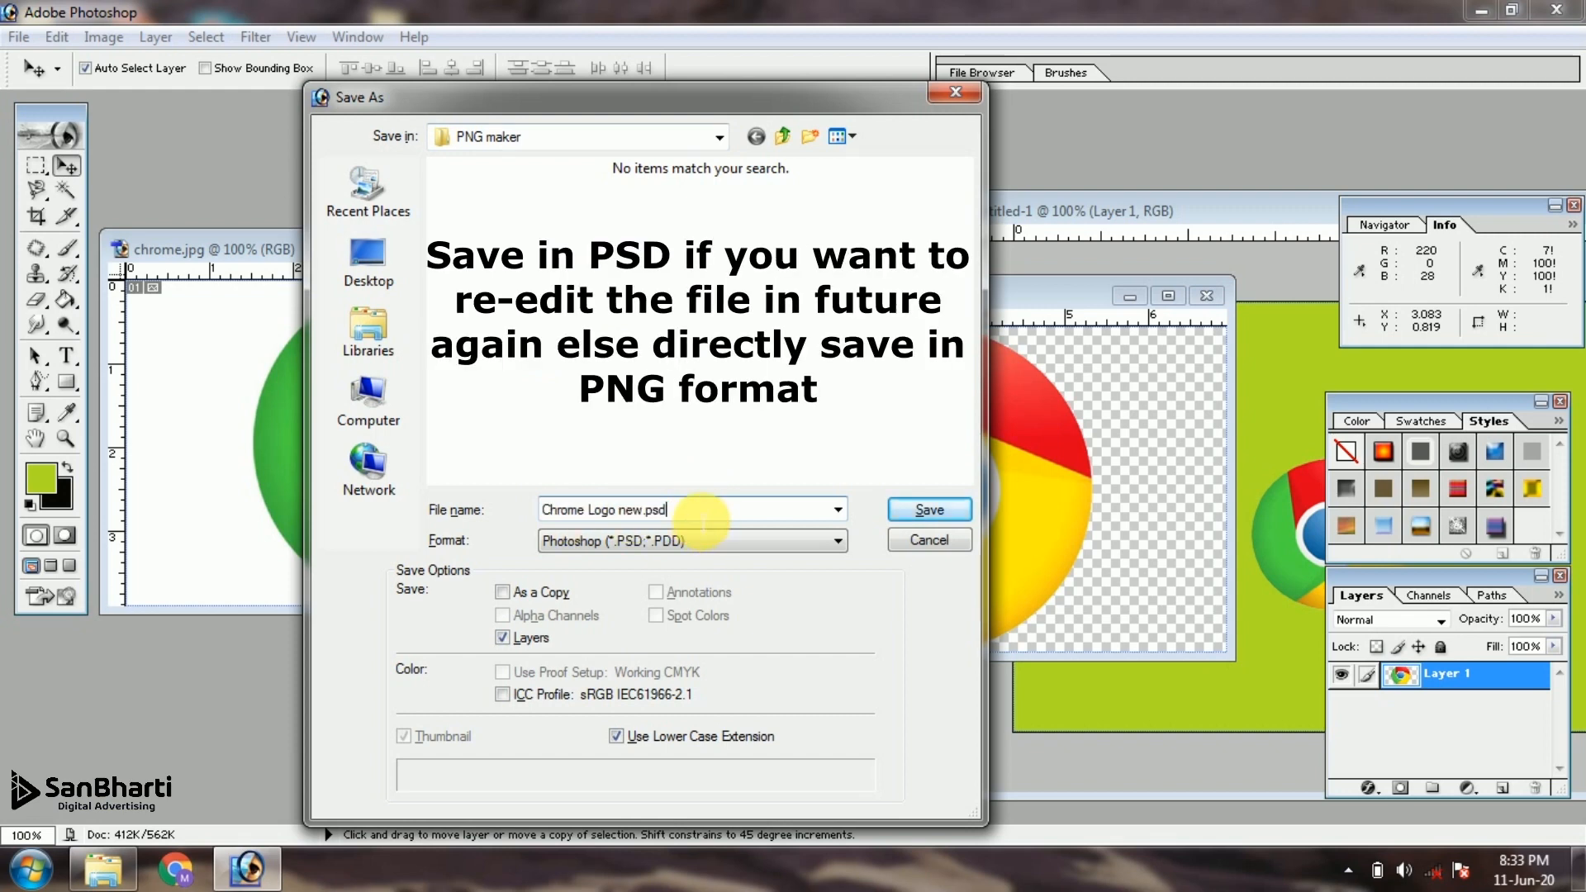
{"action": "left_click_drag", "start_coordinate": [700, 518], "coordinate": [656, 509]}
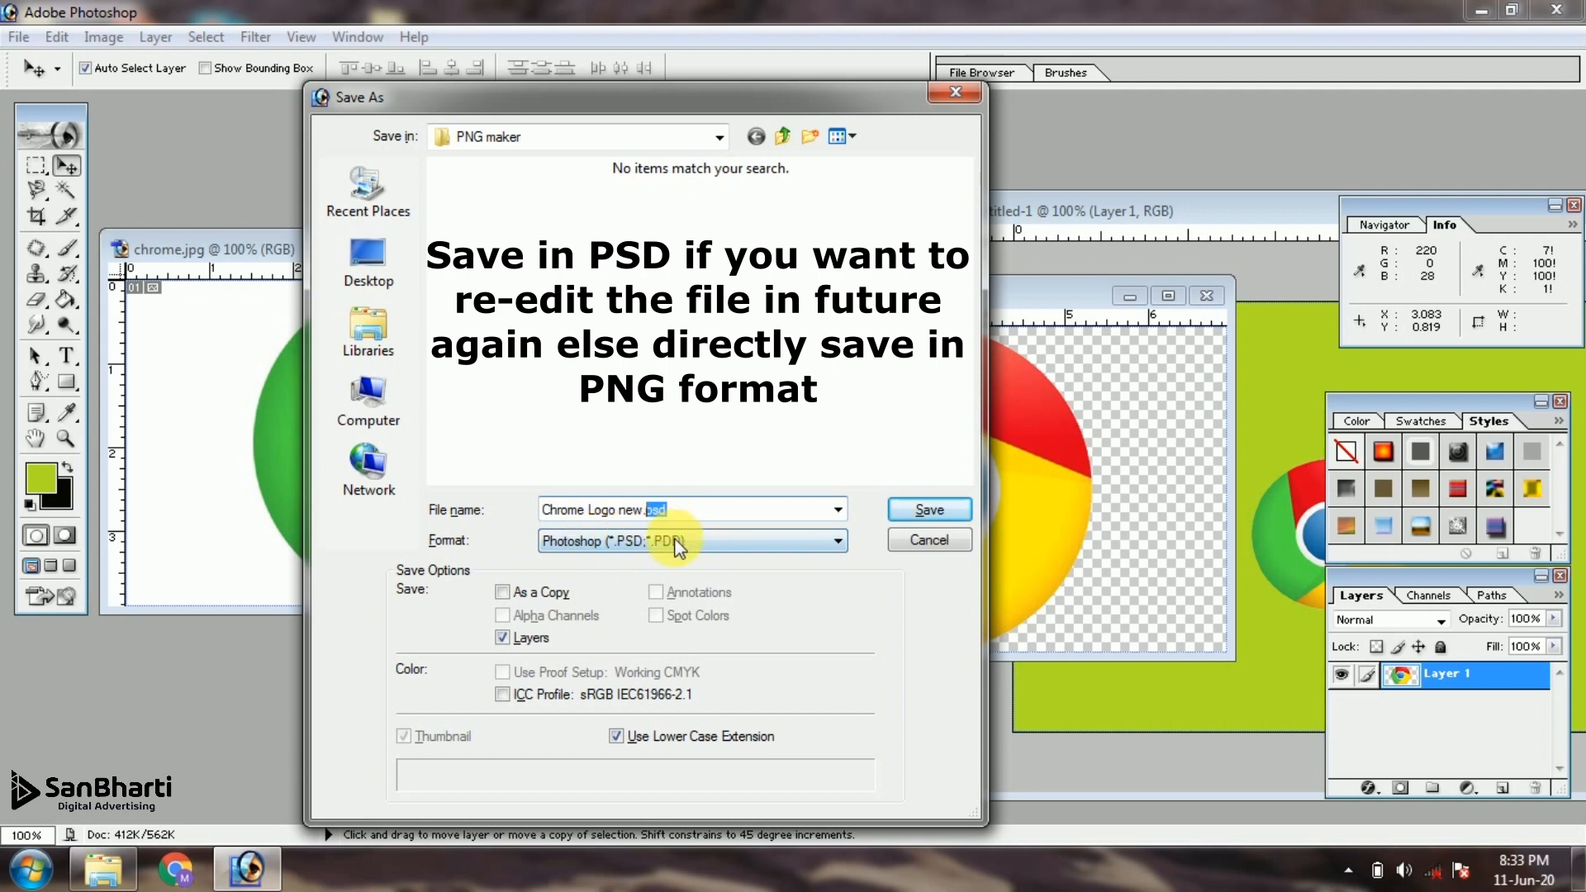
{"action": "left_click", "coordinate": [677, 542]}
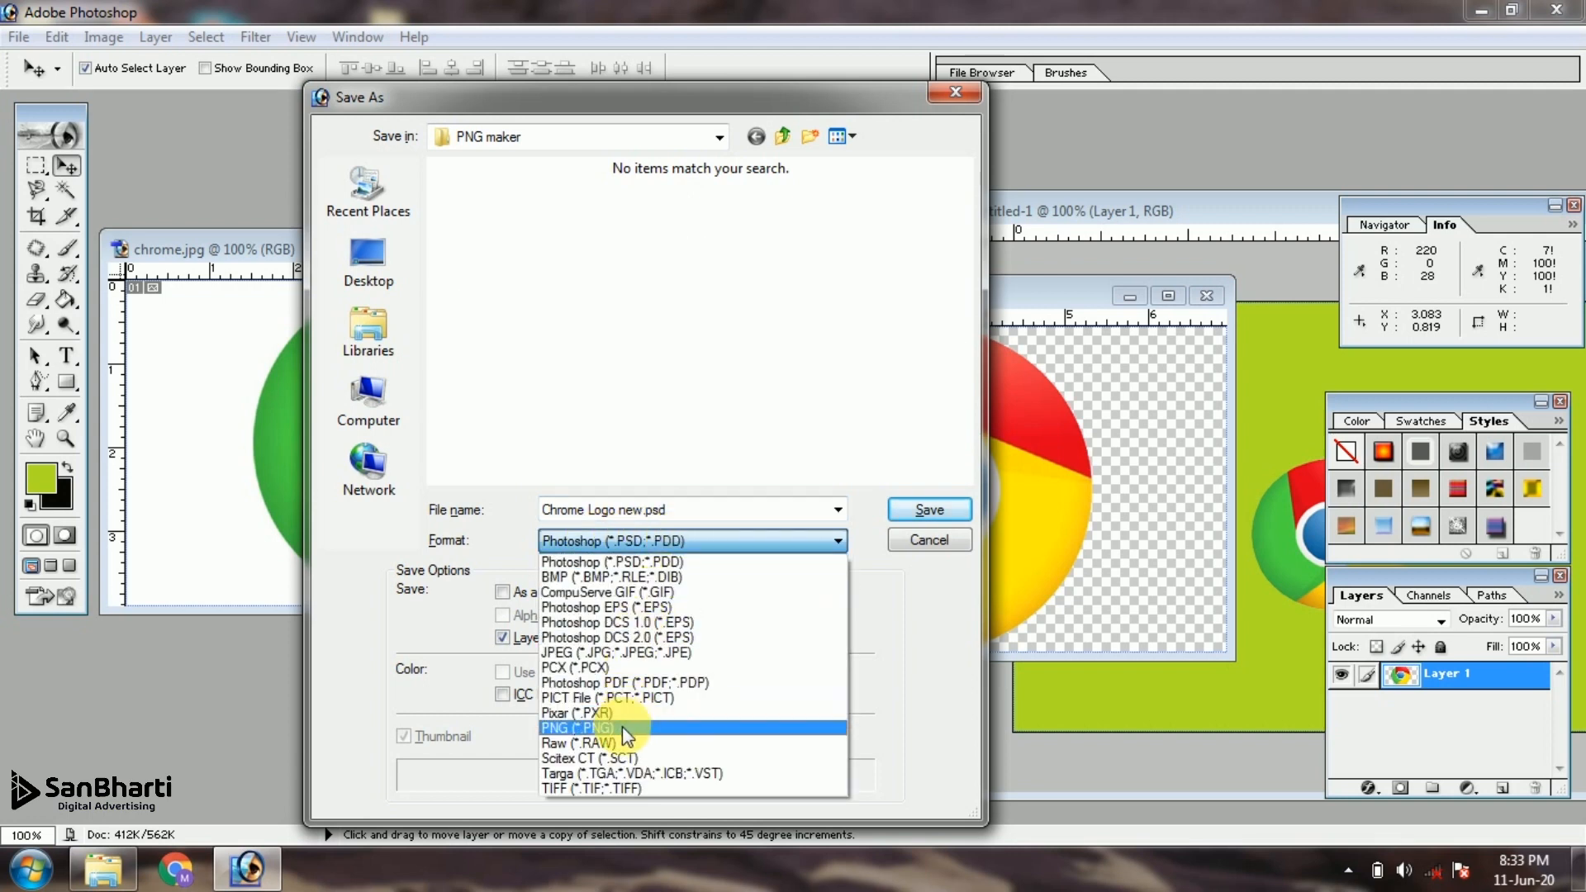
{"action": "left_click", "coordinate": [567, 726]}
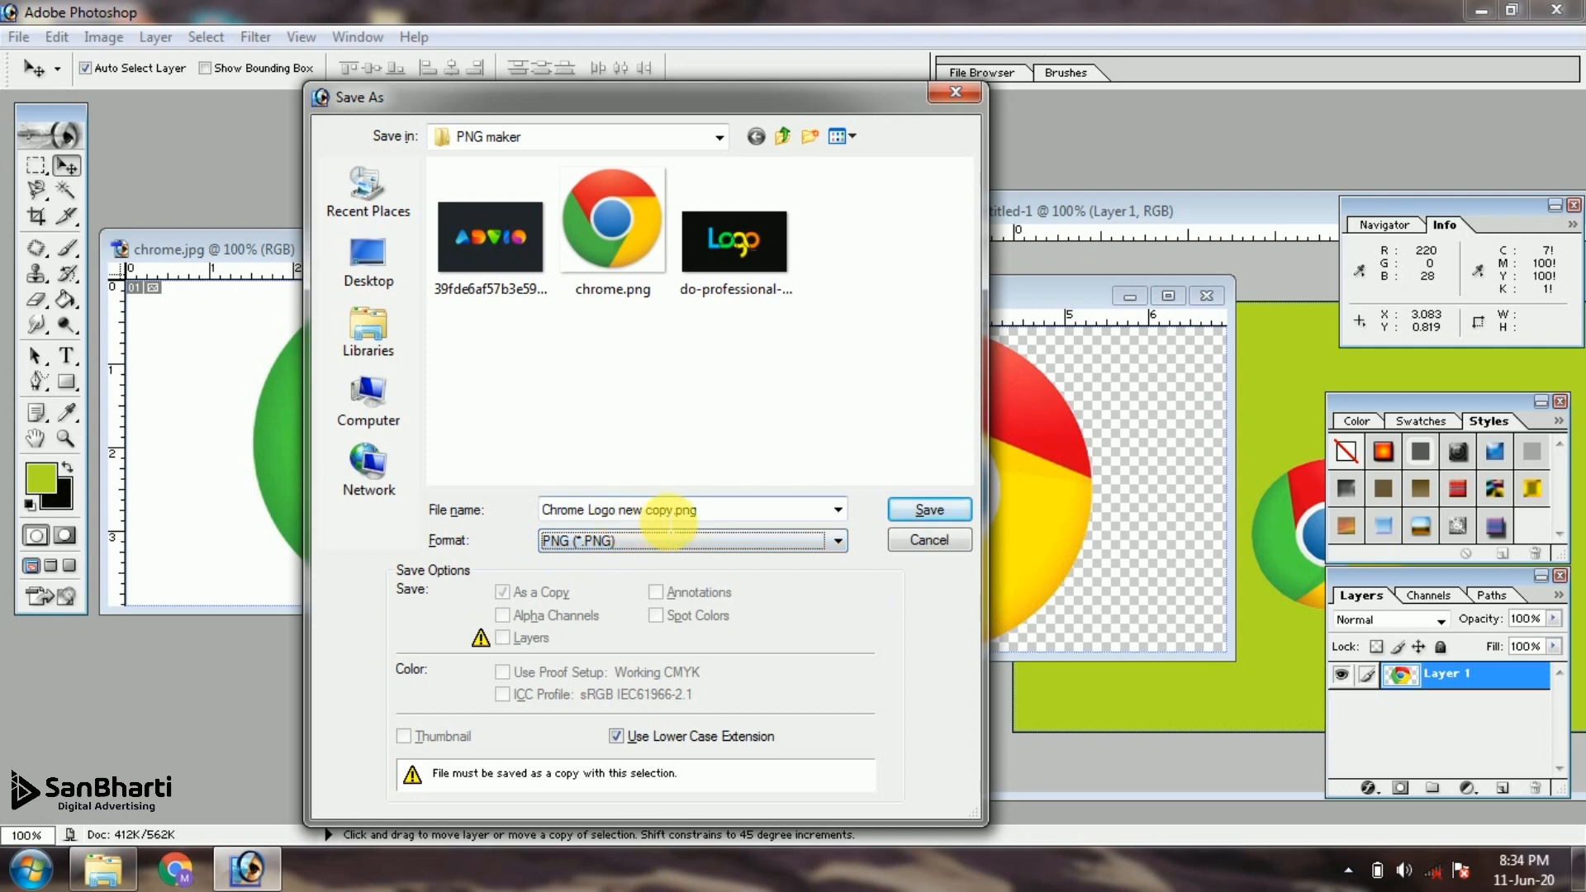
{"action": "left_click", "coordinate": [907, 512]}
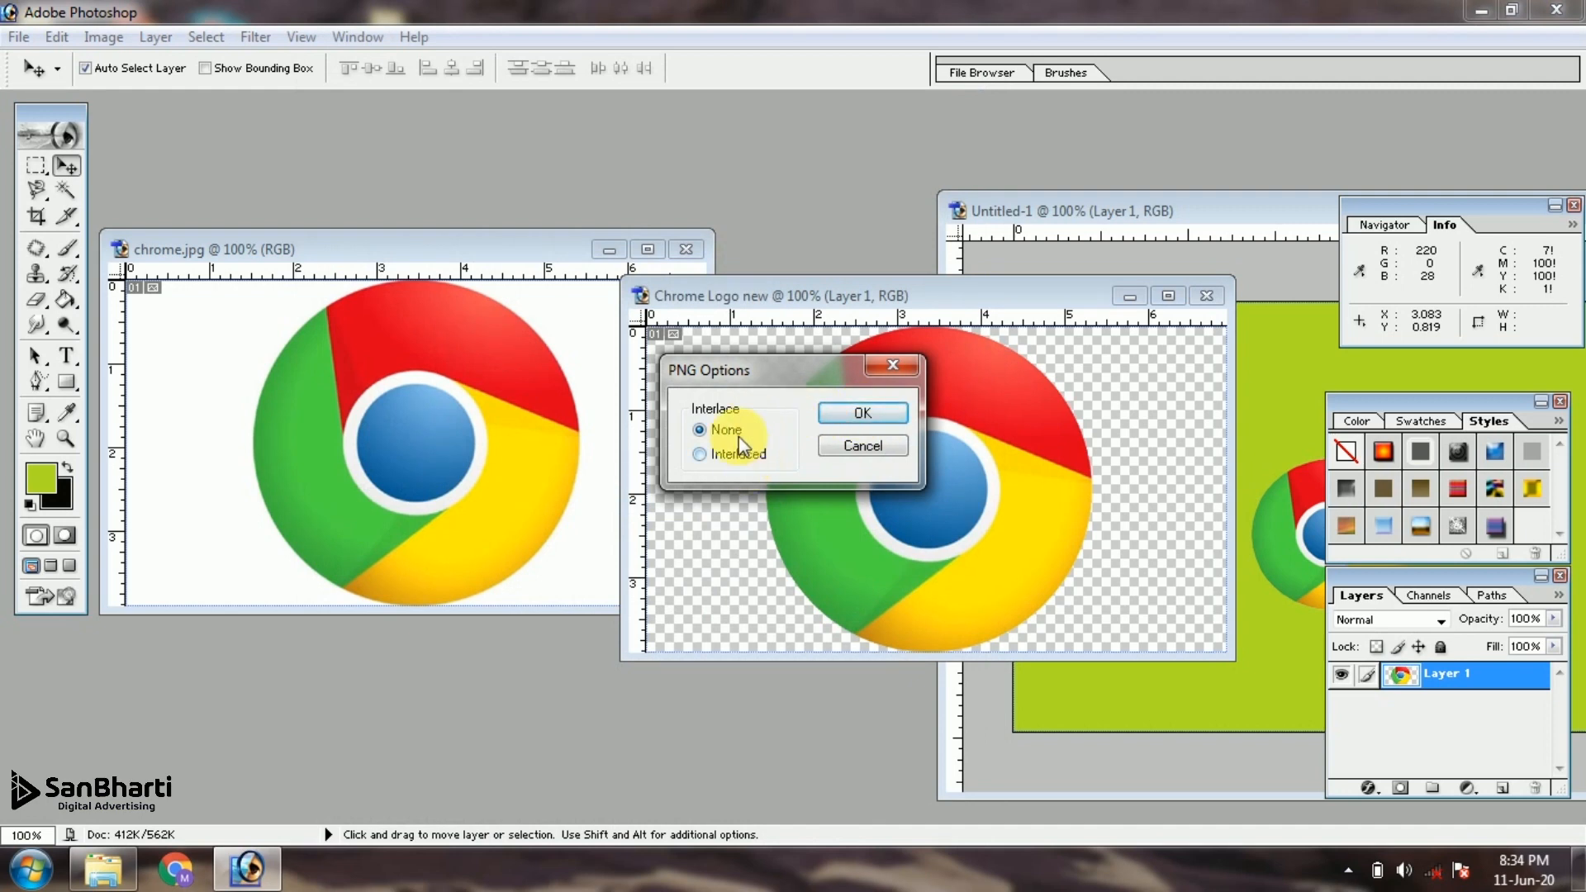
{"action": "left_click", "coordinate": [859, 413]}
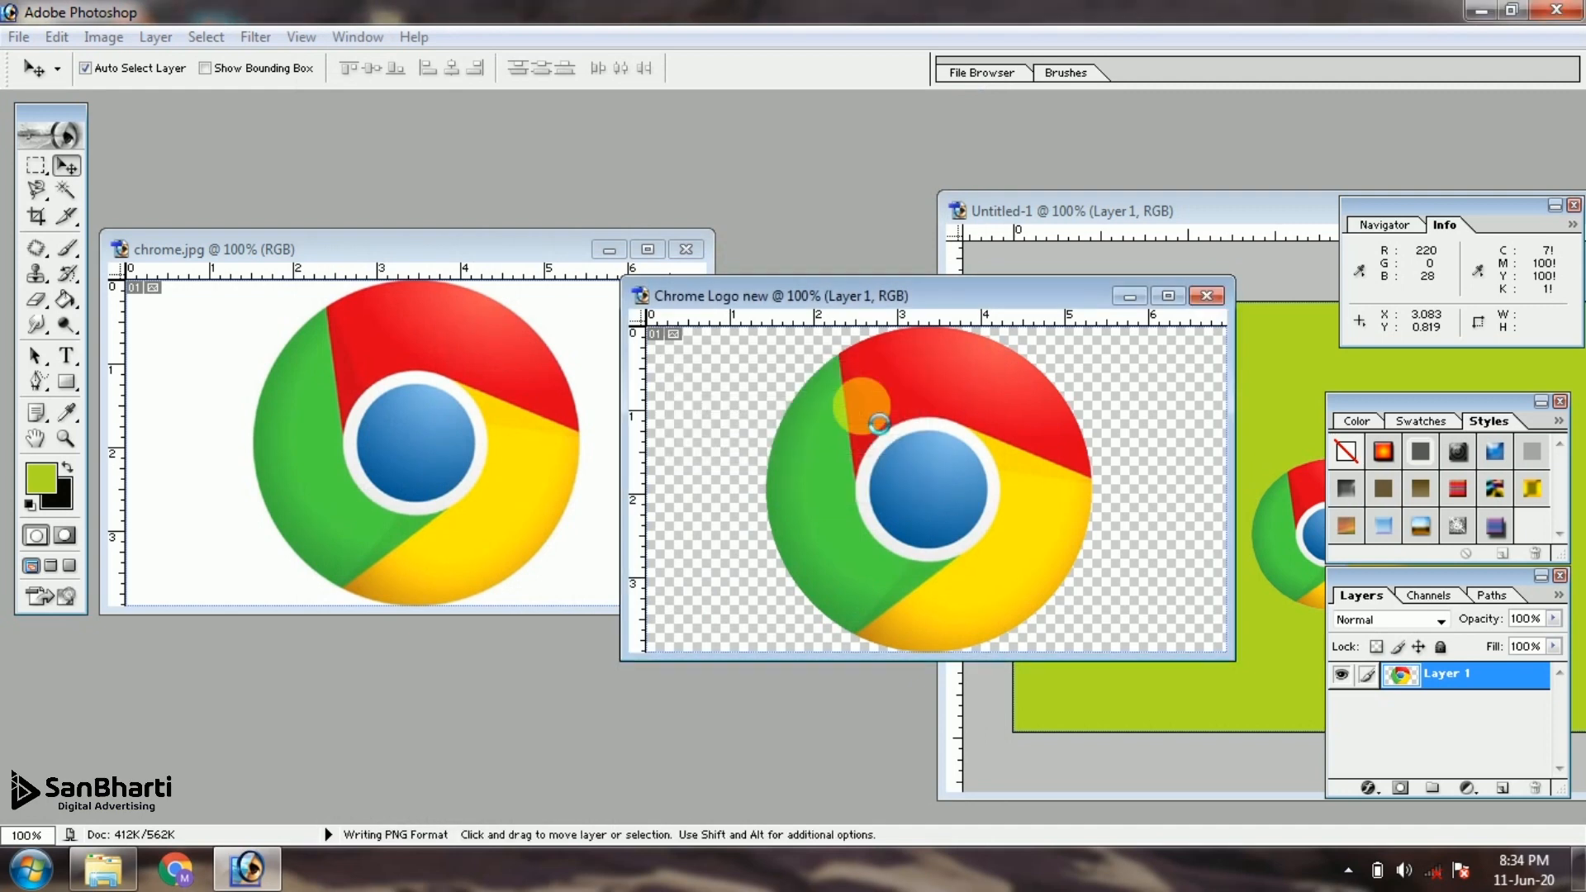
Switch to the desktop's PNG maker folder, open Chrome Logo new copy.png in the photo viewer and compare it with chrome.jpg
{"action": "left_click", "coordinate": [1478, 10]}
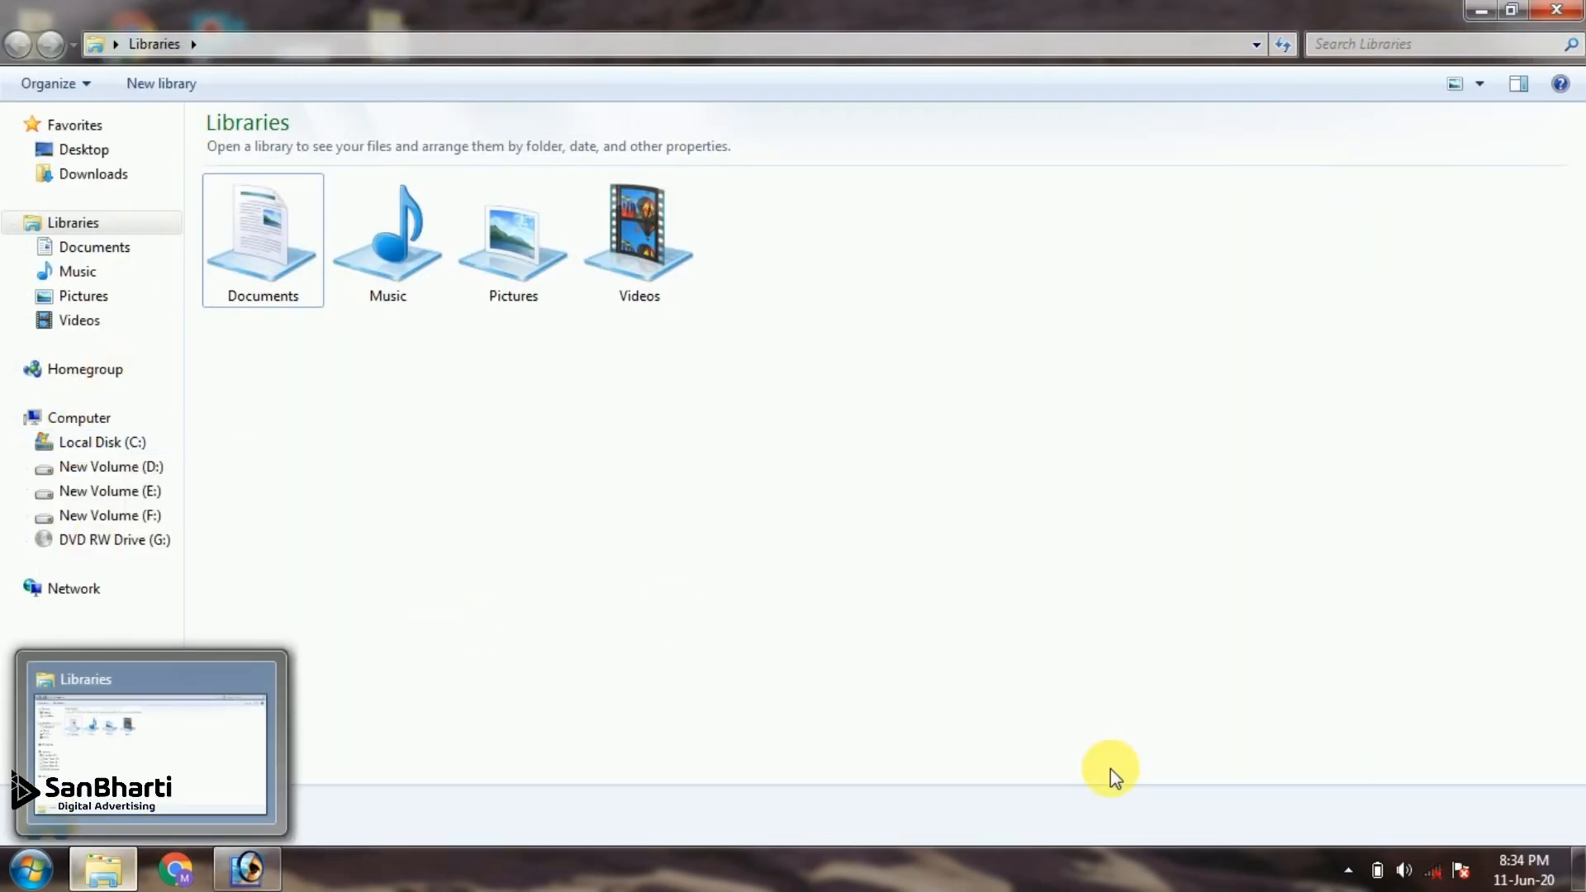
{"action": "left_click", "coordinate": [1580, 884]}
{"action": "double_click", "coordinate": [43, 163]}
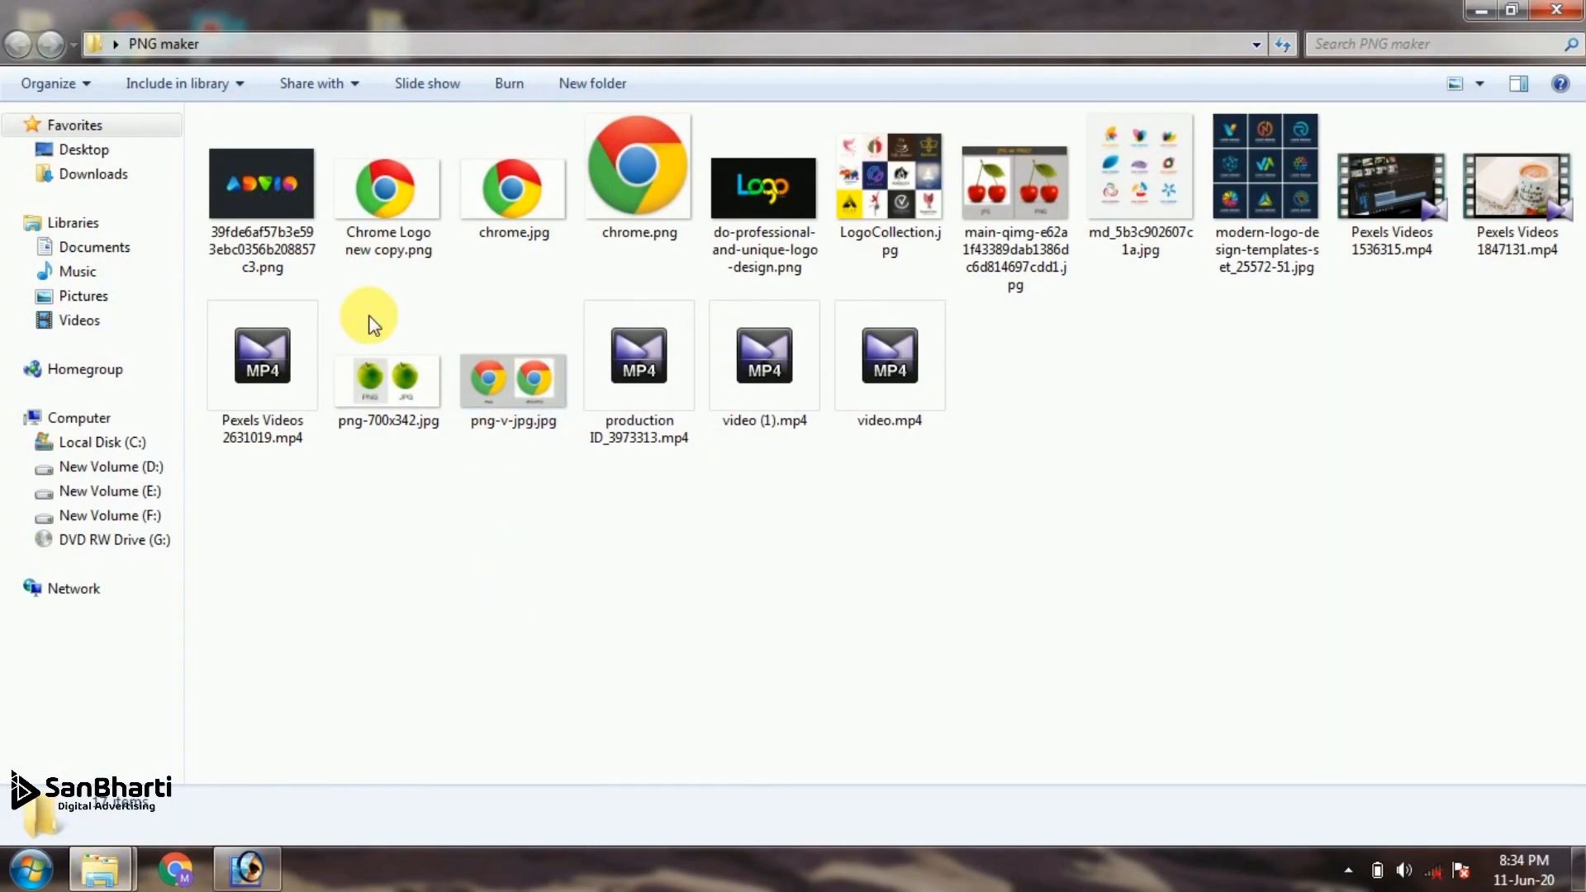
{"action": "left_click", "coordinate": [351, 240]}
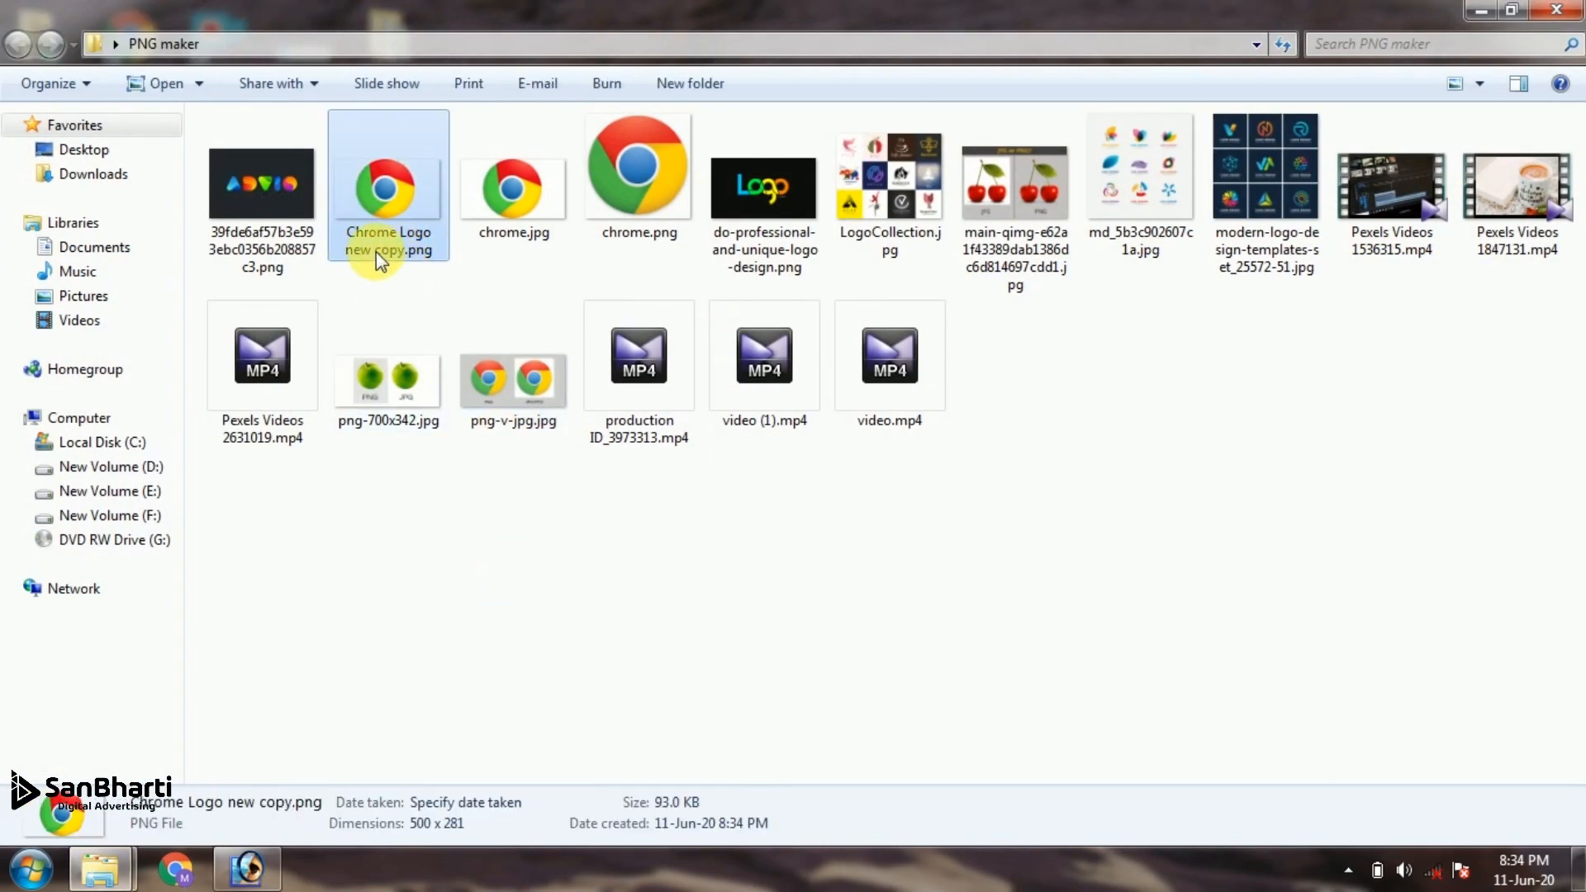
{"action": "left_click", "coordinate": [384, 235]}
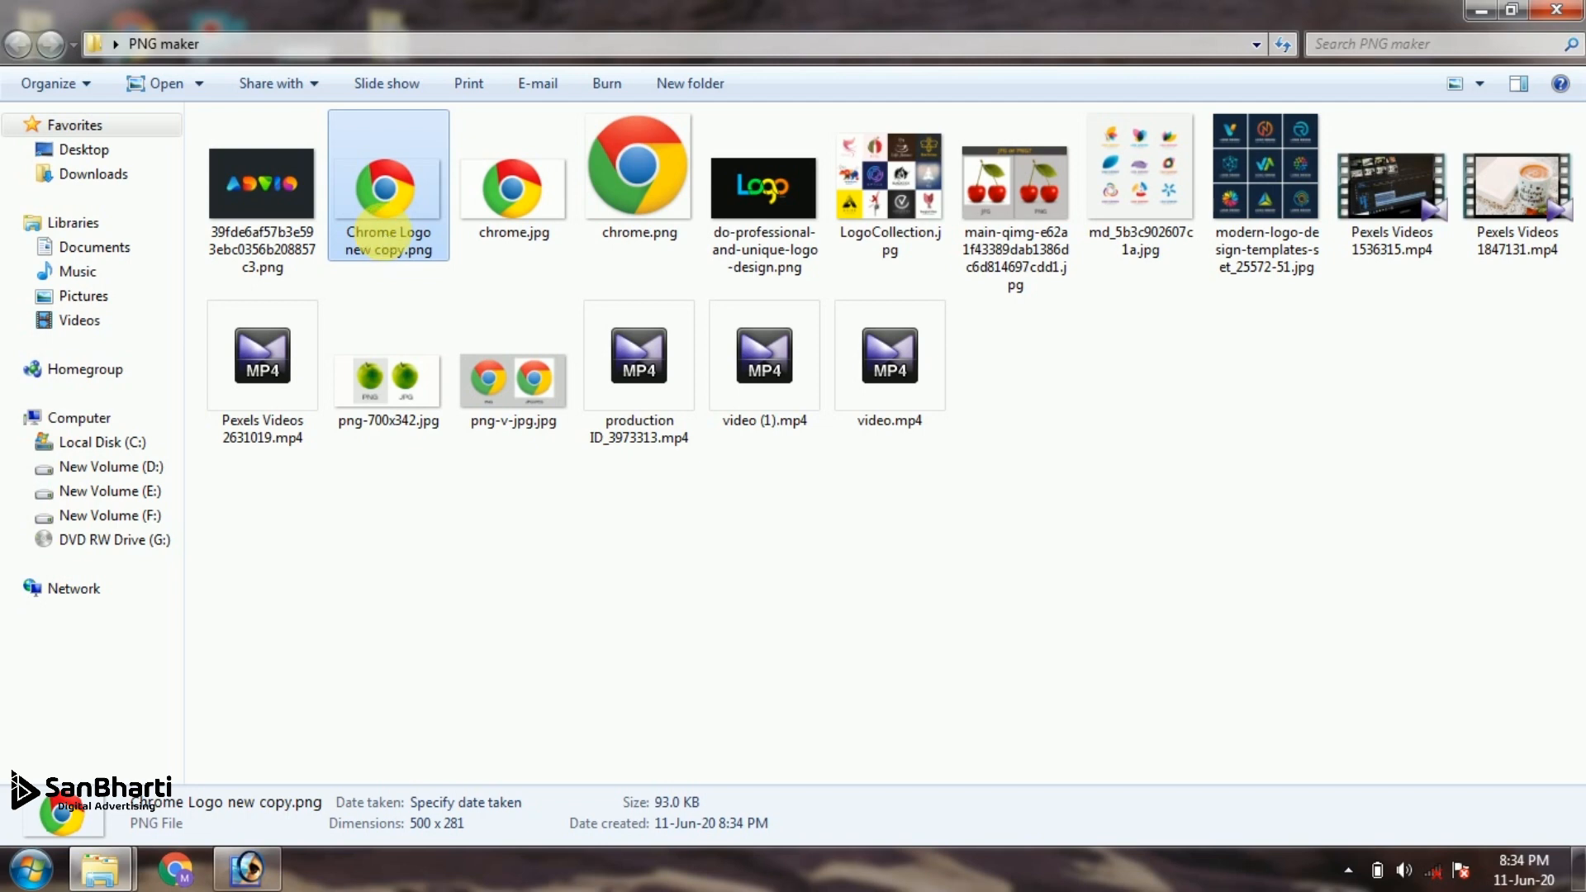
{"action": "double_click", "coordinate": [384, 235]}
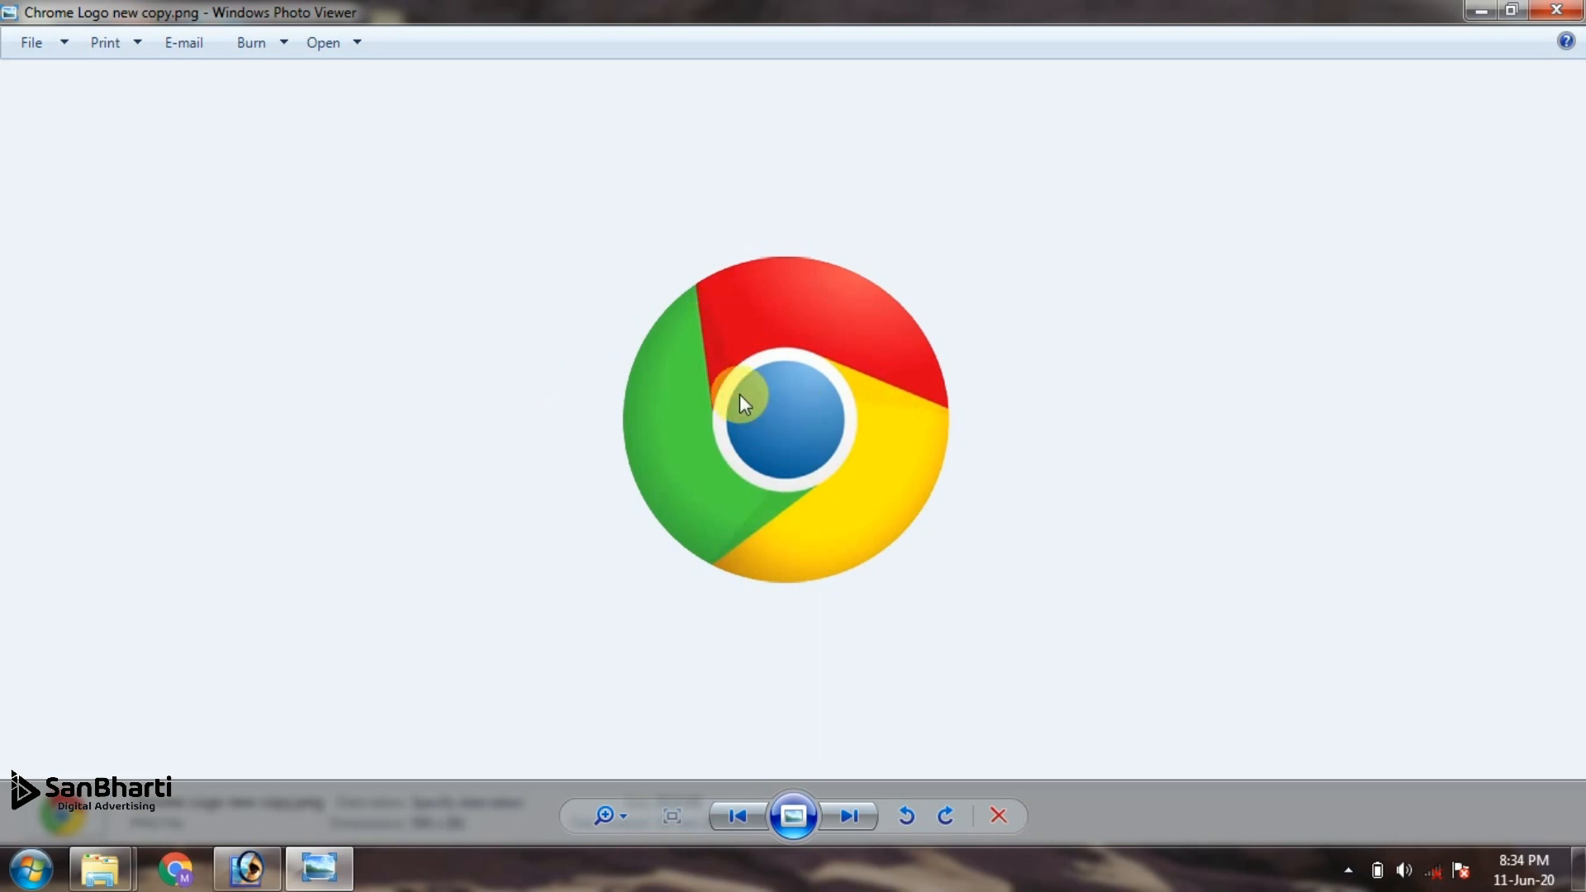
{"action": "key", "text": "Right"}
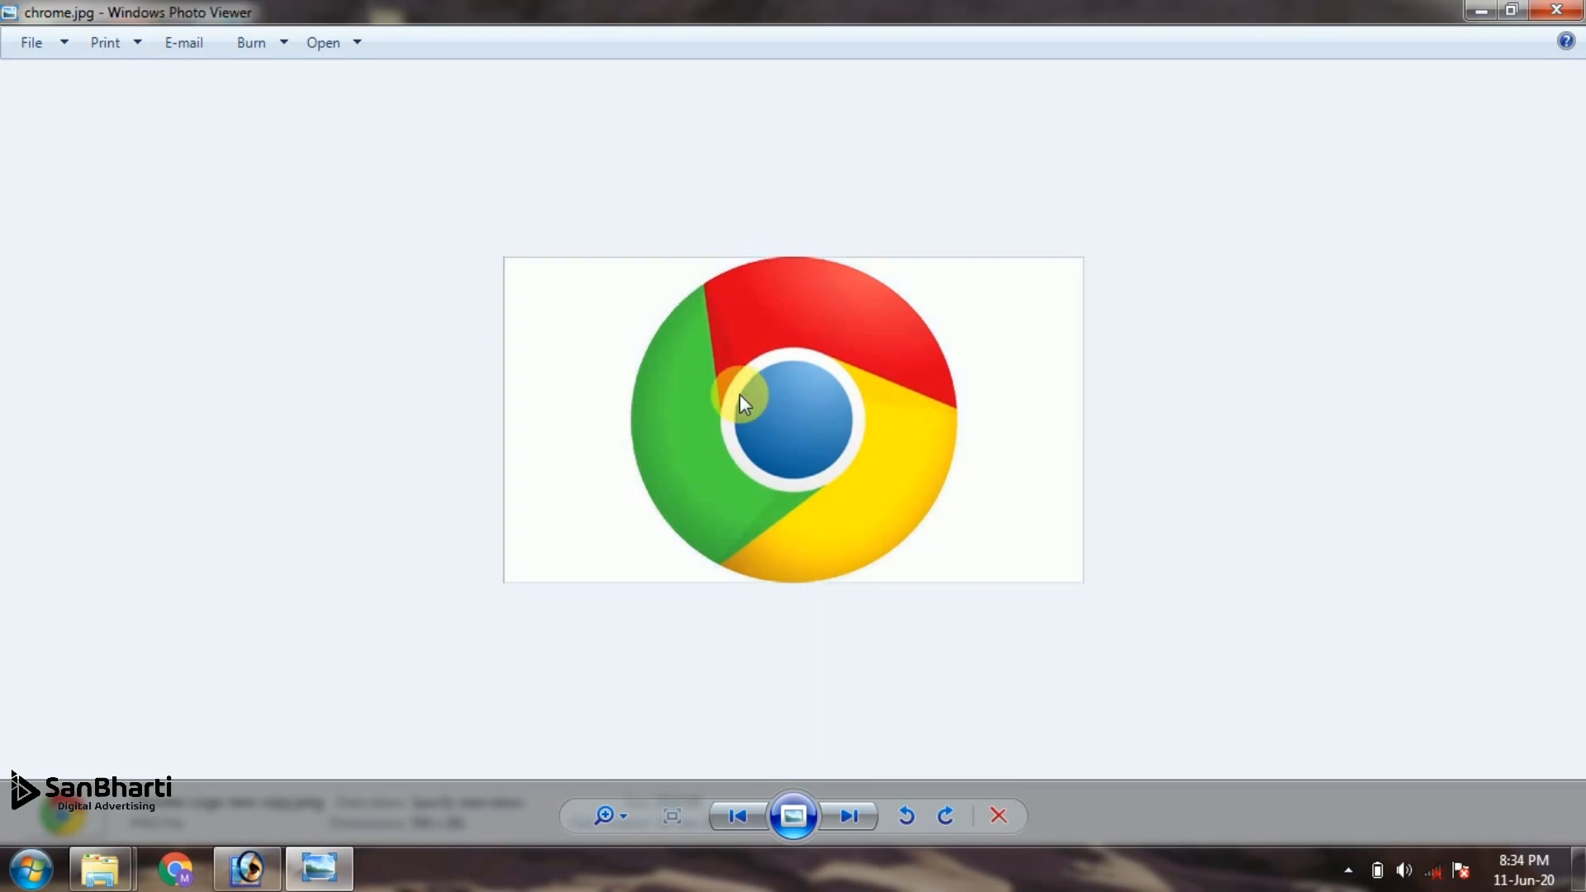
{"action": "key", "text": "Left"}
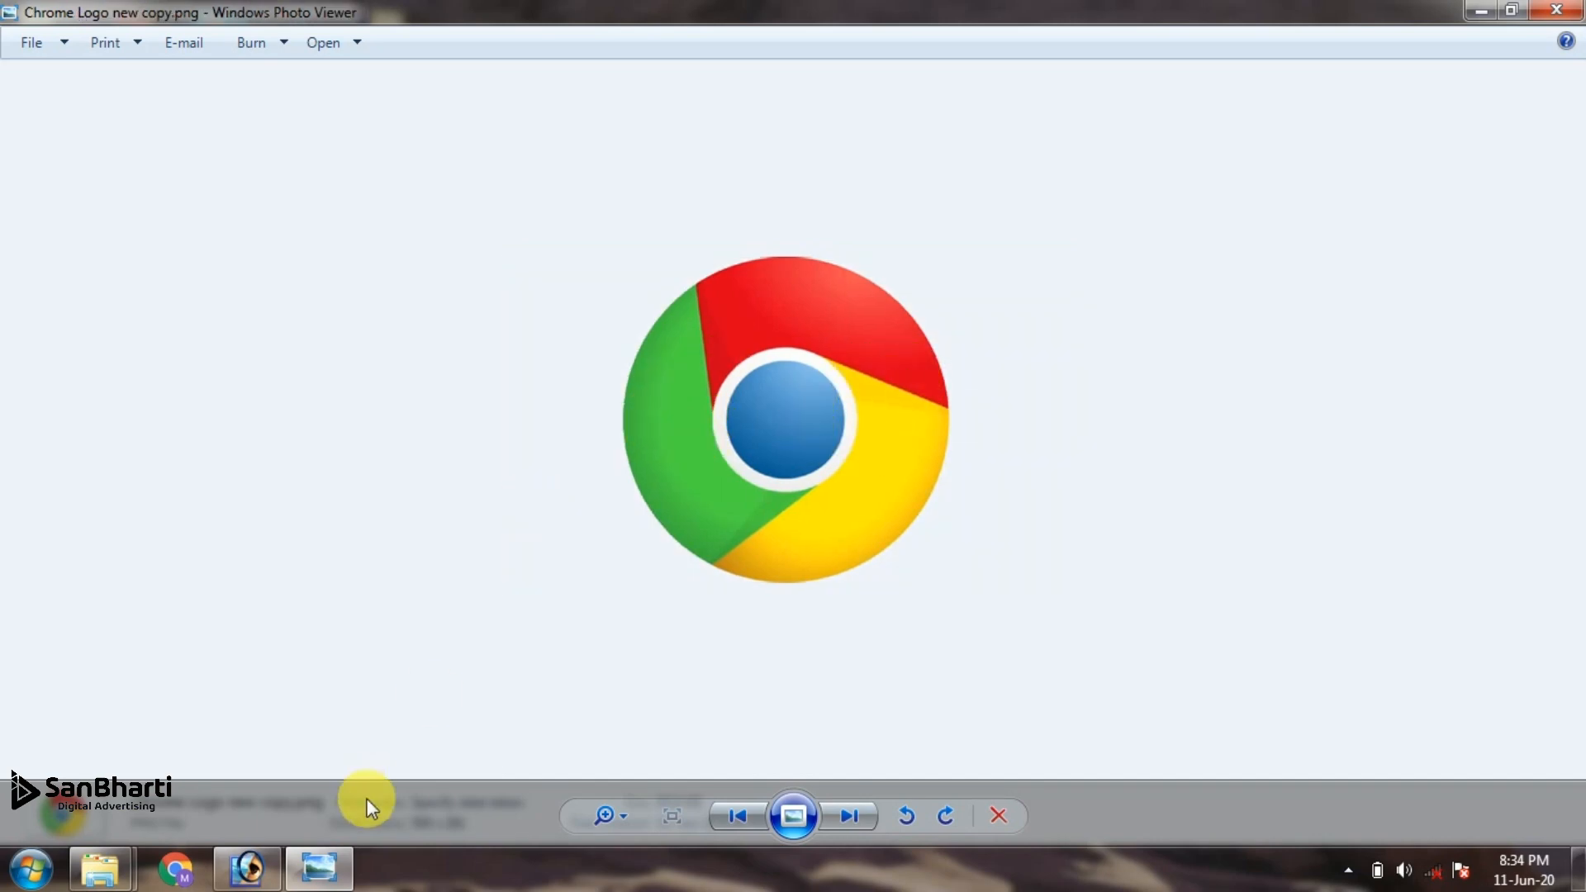
Return to Photoshop, bring the green document to the front and move its logo slightly up toward the canvas center
{"action": "left_click", "coordinate": [240, 877]}
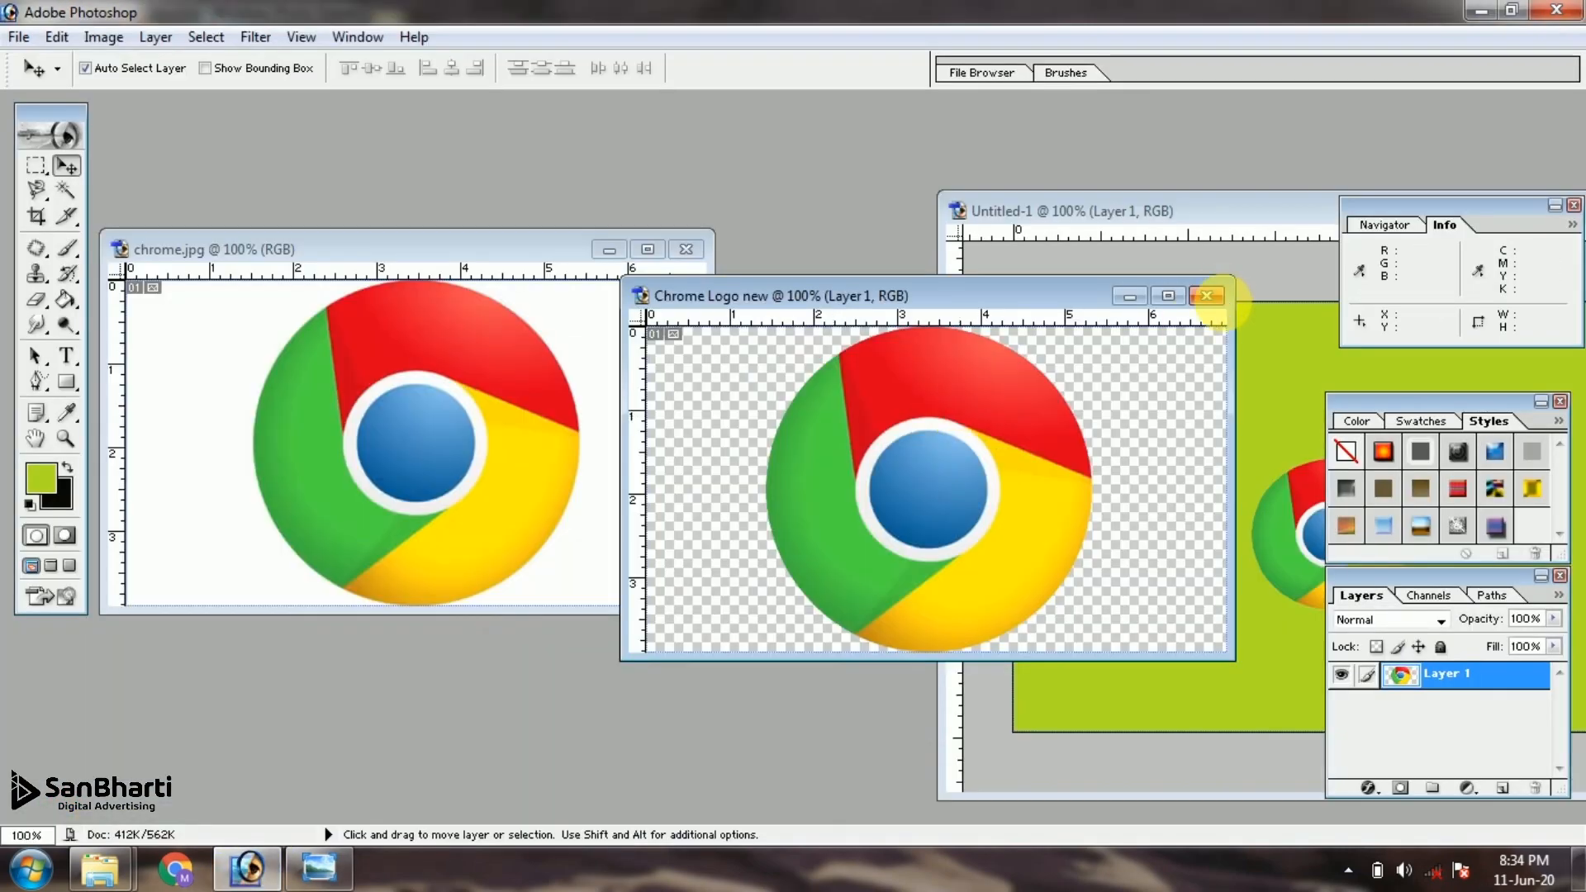
{"action": "left_click_drag", "start_coordinate": [1282, 217], "coordinate": [785, 236]}
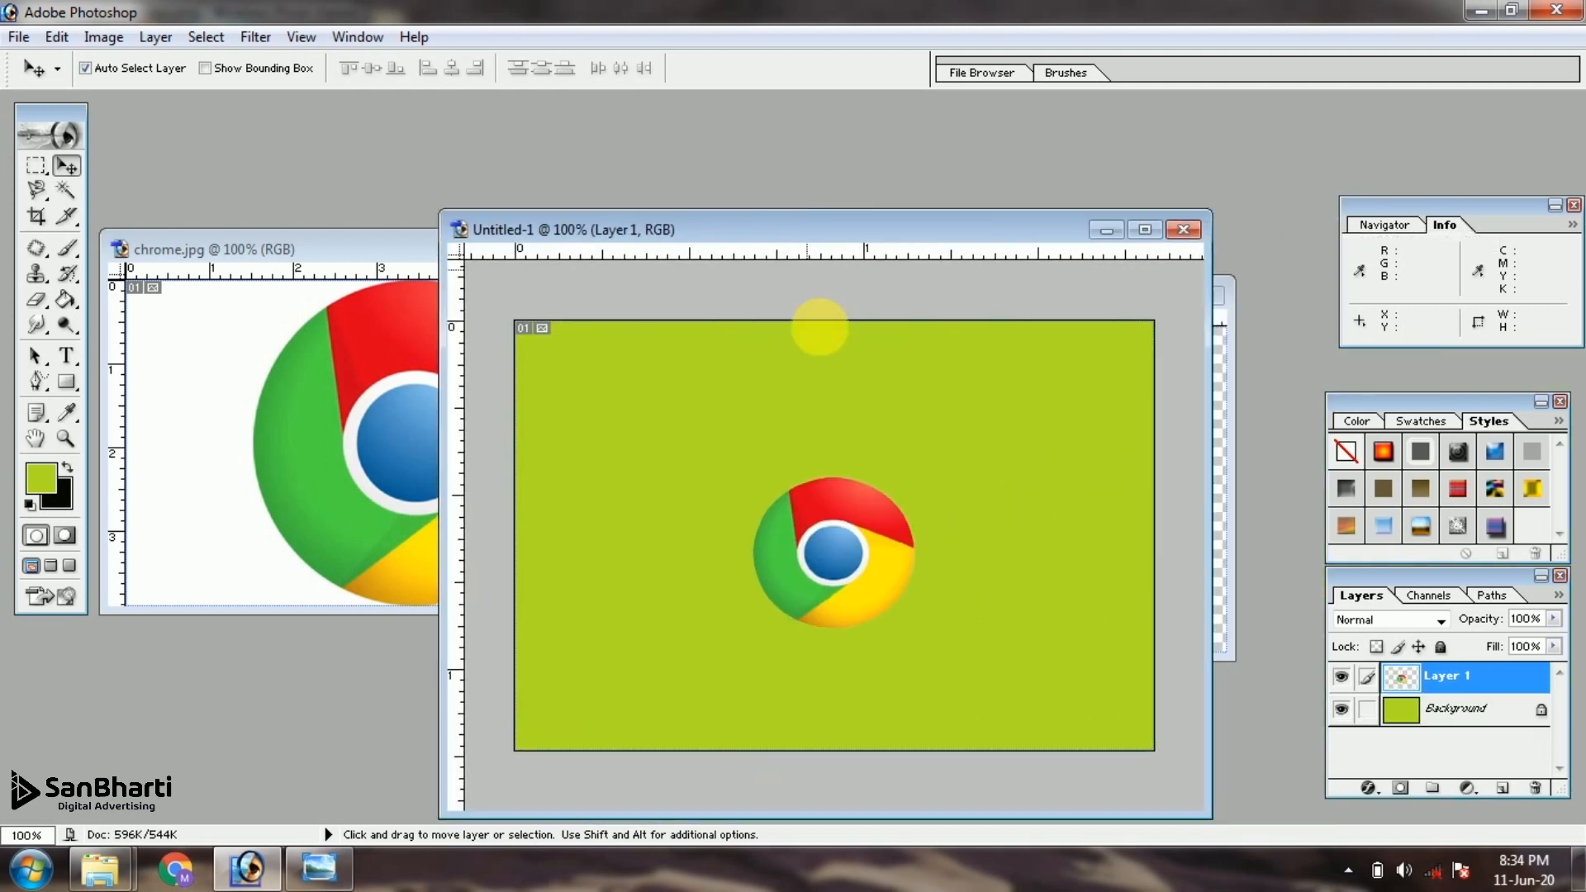
{"action": "left_click_drag", "start_coordinate": [826, 495], "coordinate": [825, 472]}
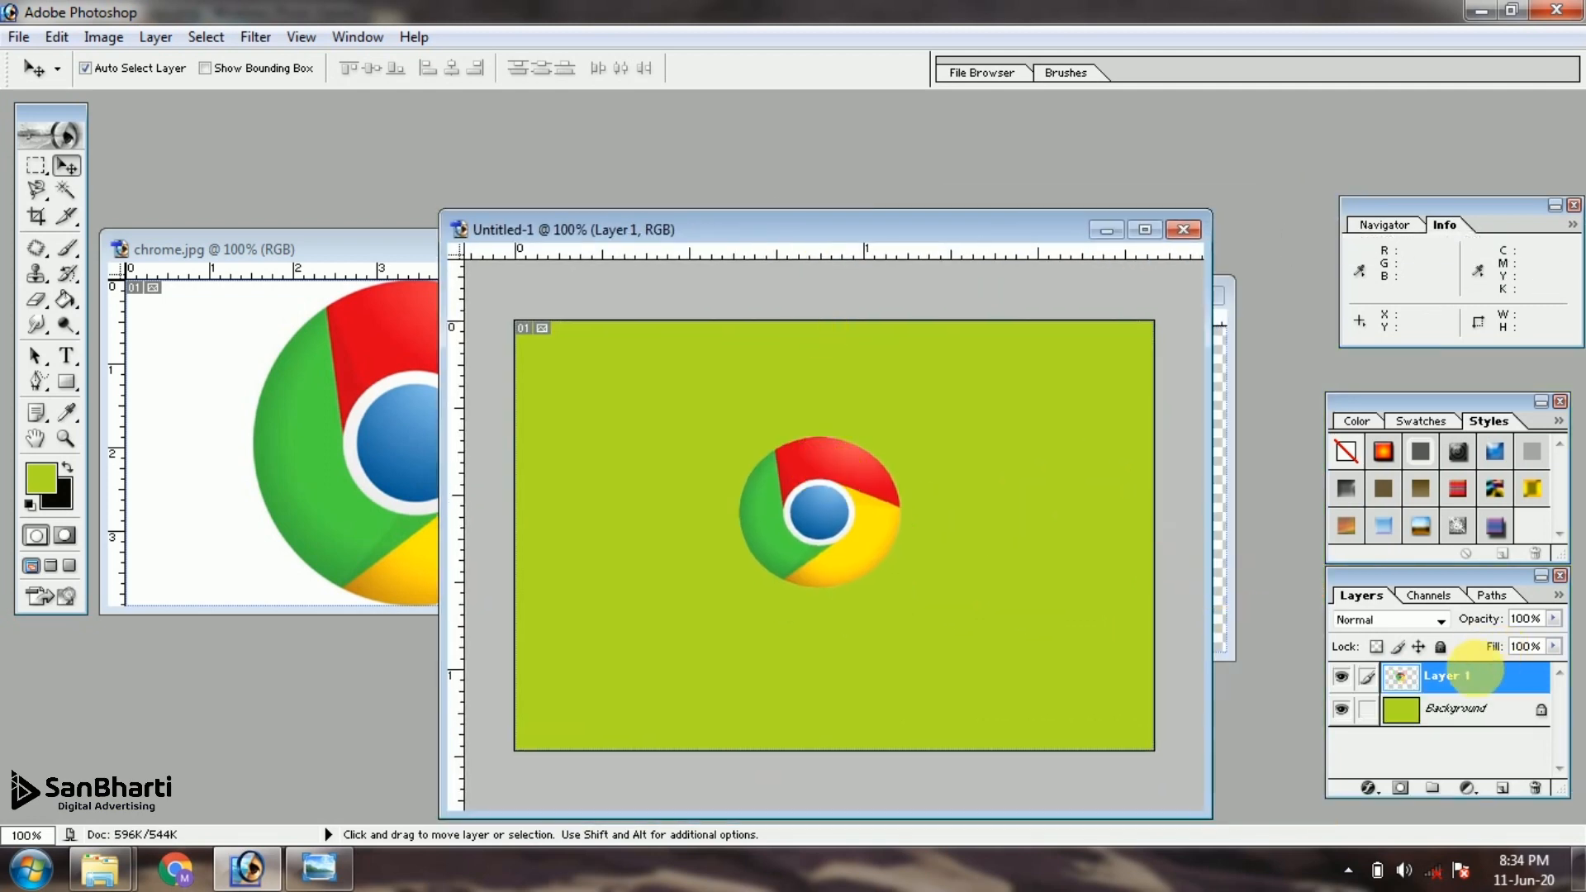
Open the logo layer's blending options and move the Layer Style dialog clear of the logo
{"action": "right_click", "coordinate": [1468, 675]}
{"action": "left_click", "coordinate": [1428, 417]}
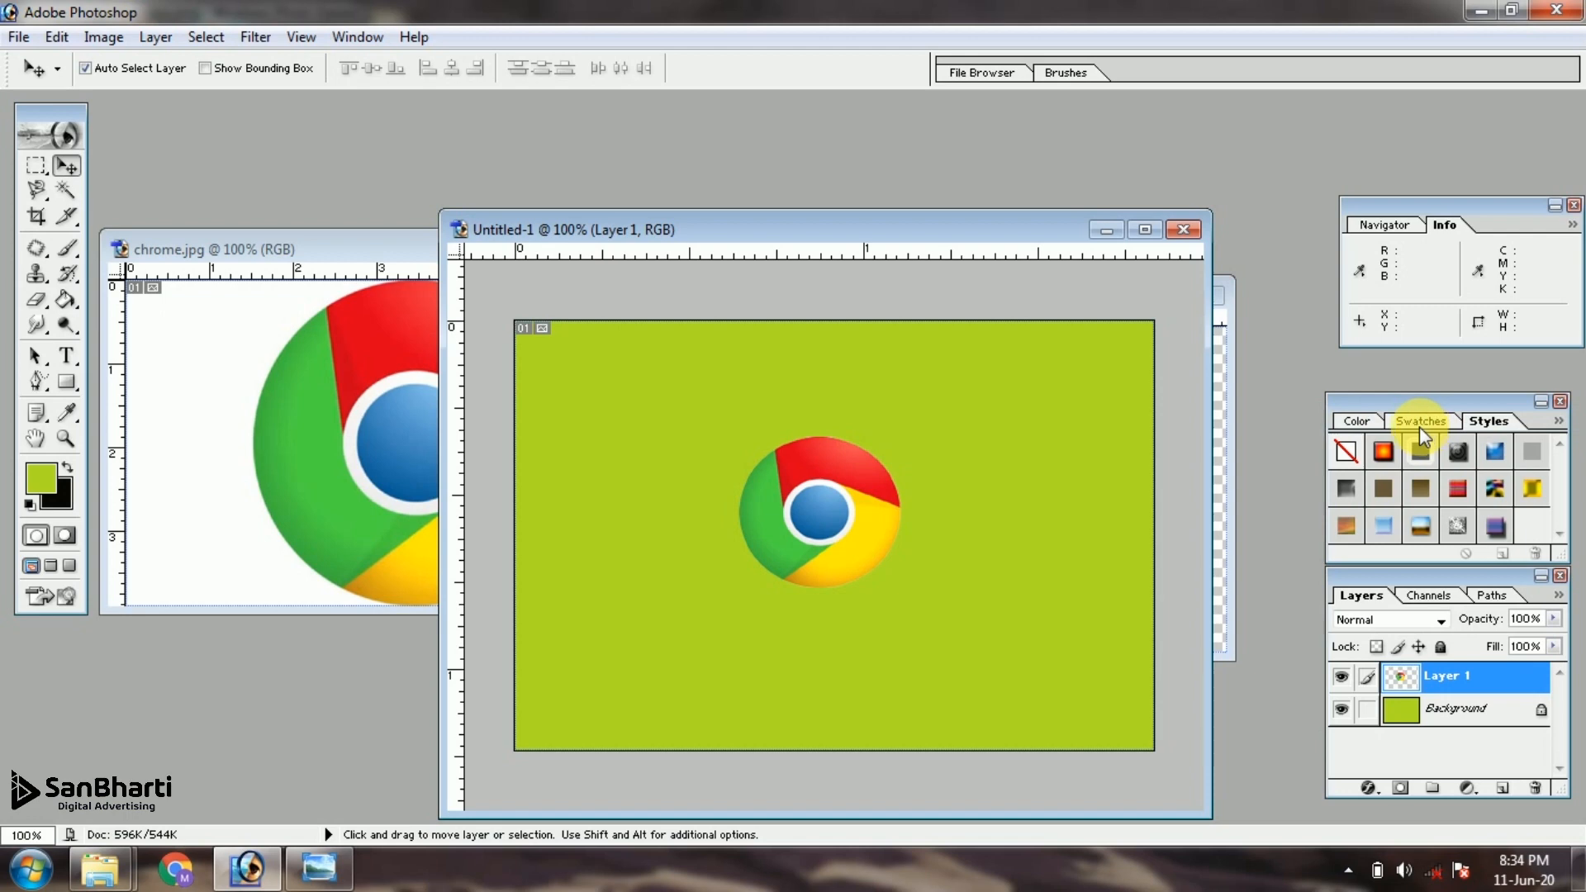
{"action": "left_click_drag", "start_coordinate": [878, 542], "coordinate": [1150, 354]}
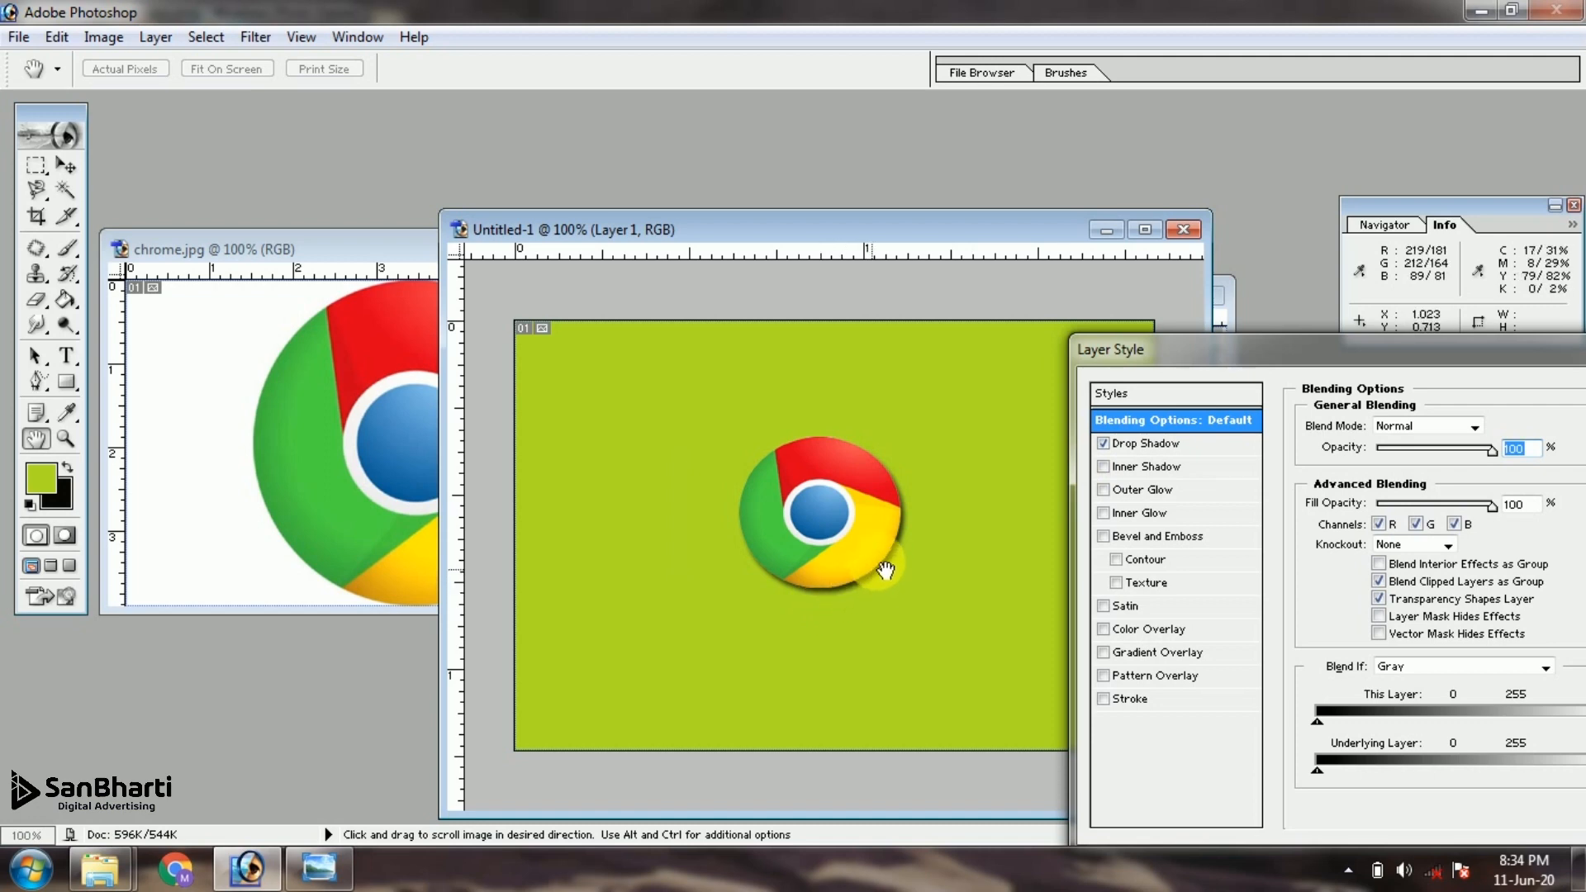
Turn off the logo layer's drop shadow and try an inner shadow on it
{"action": "left_click", "coordinate": [1103, 443]}
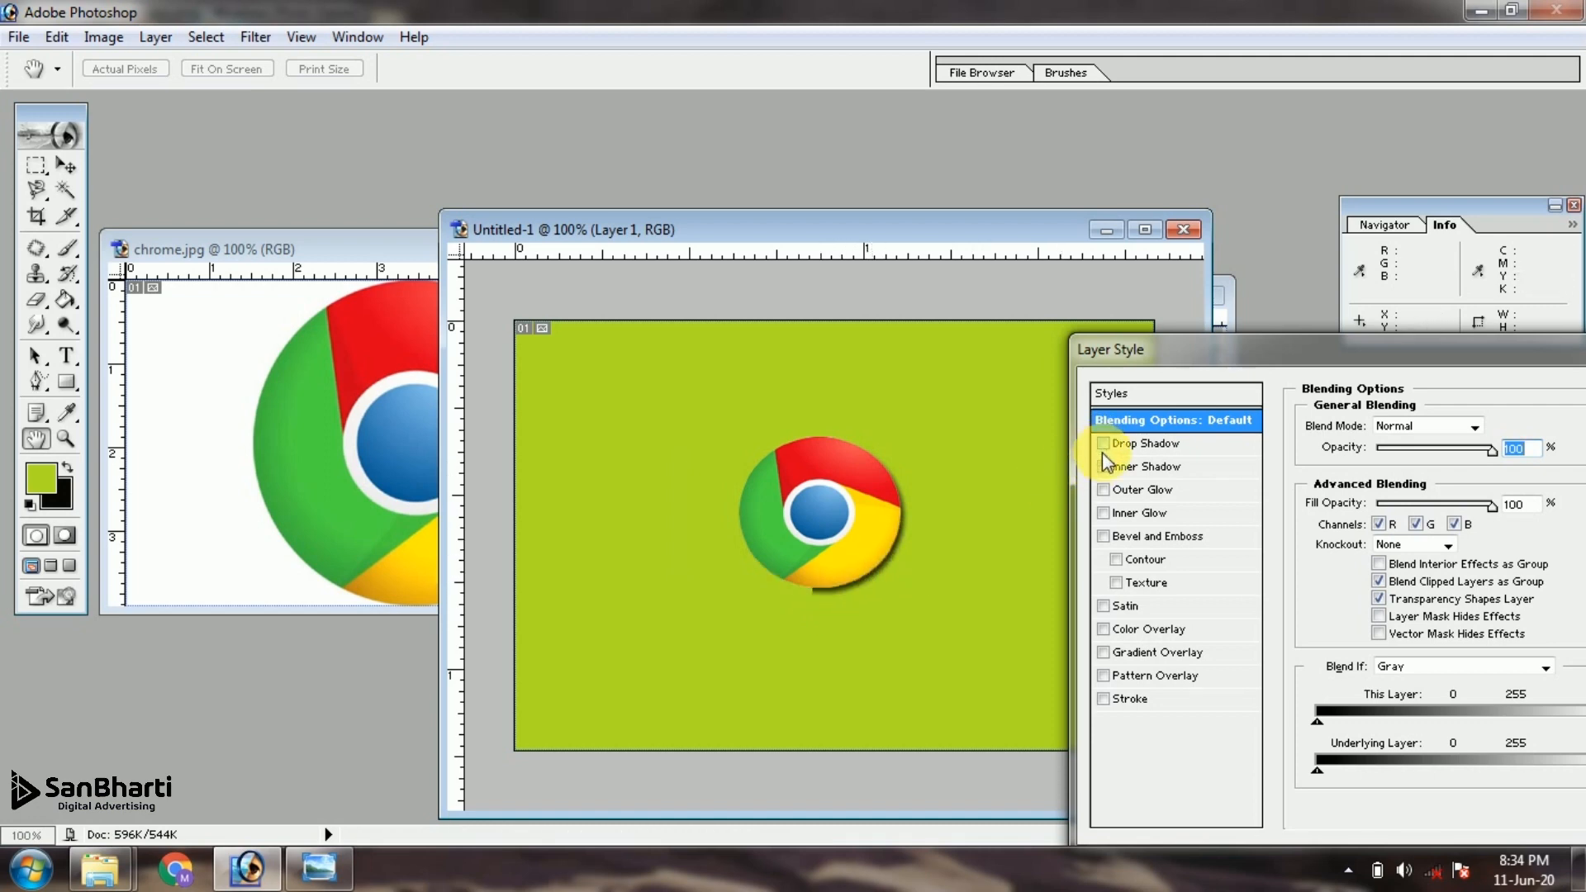
{"action": "left_click", "coordinate": [1104, 467]}
{"action": "left_click", "coordinate": [1104, 467]}
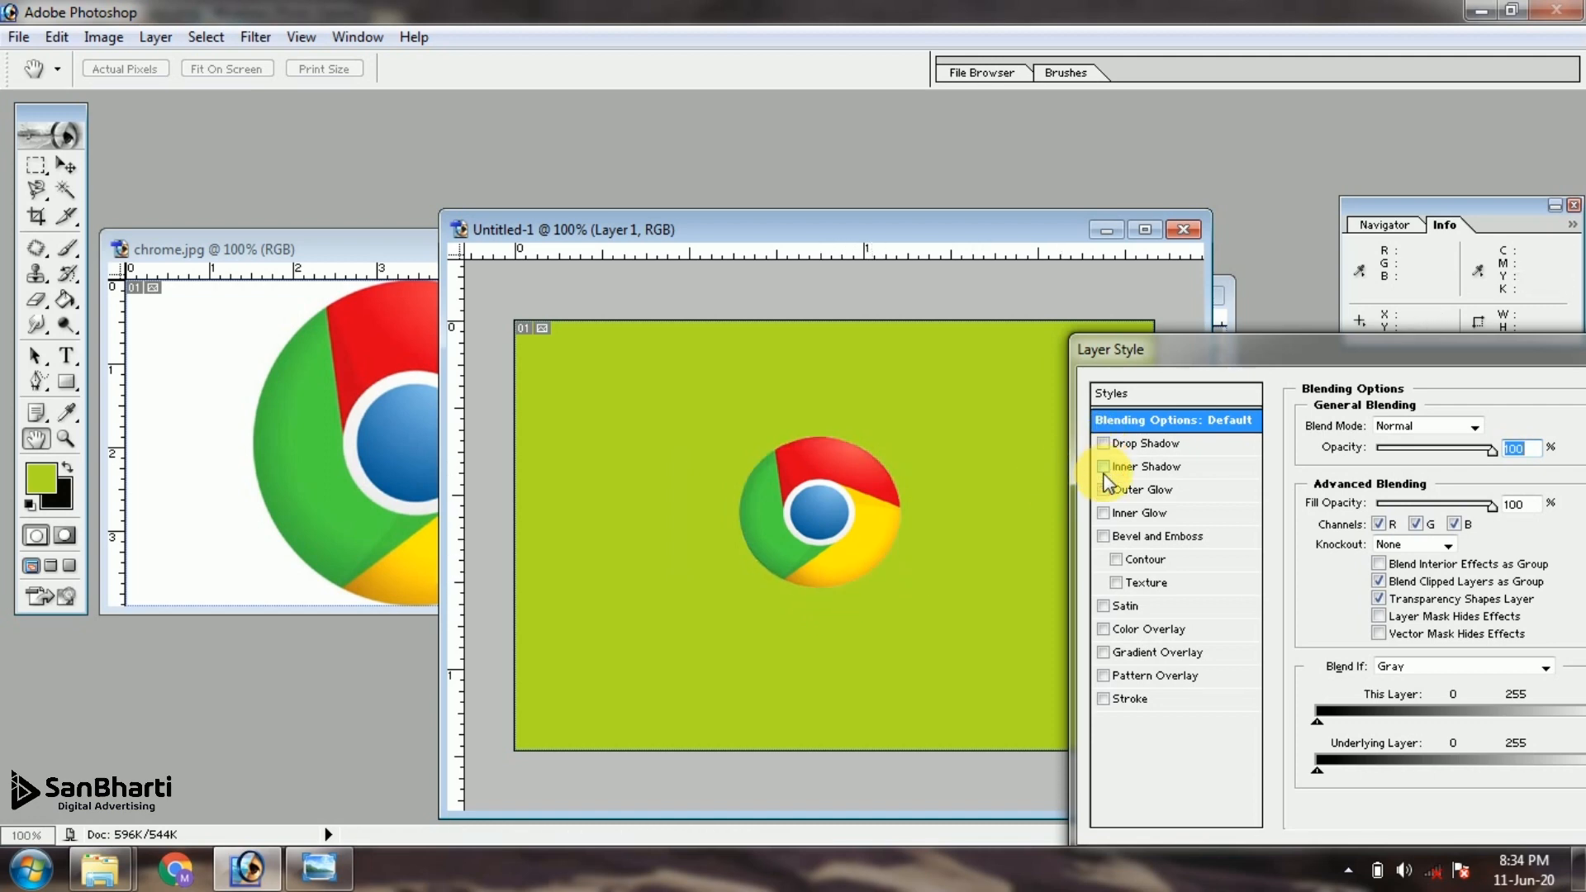
Add a Softer outer glow to the logo layer with 100% opacity, 5% spread and 21 px size
{"action": "left_click", "coordinate": [1103, 489]}
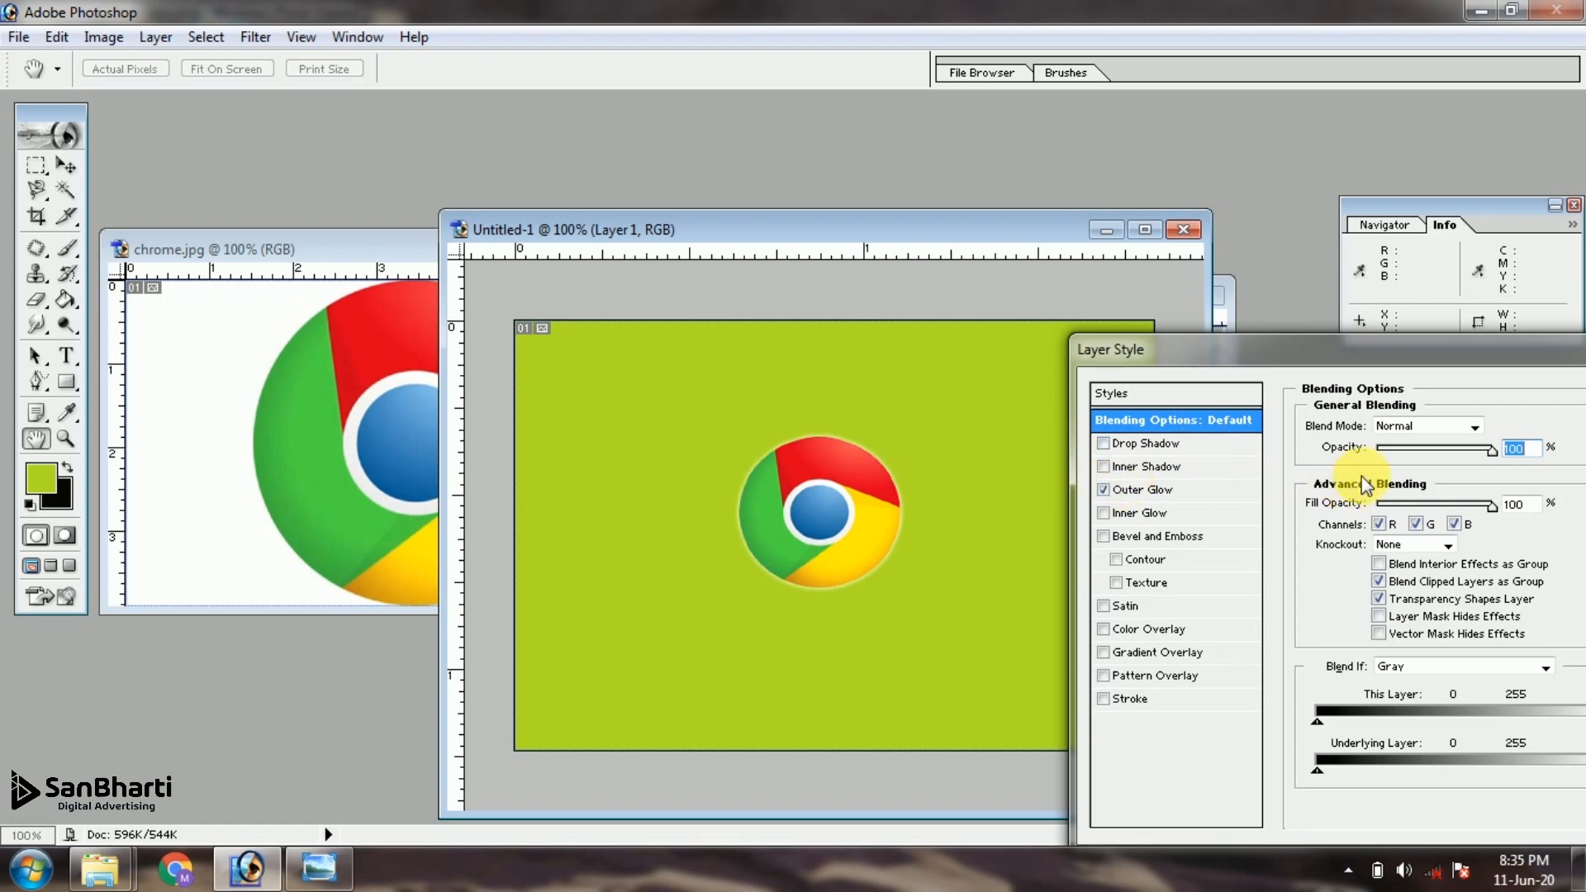
{"action": "left_click", "coordinate": [1209, 491]}
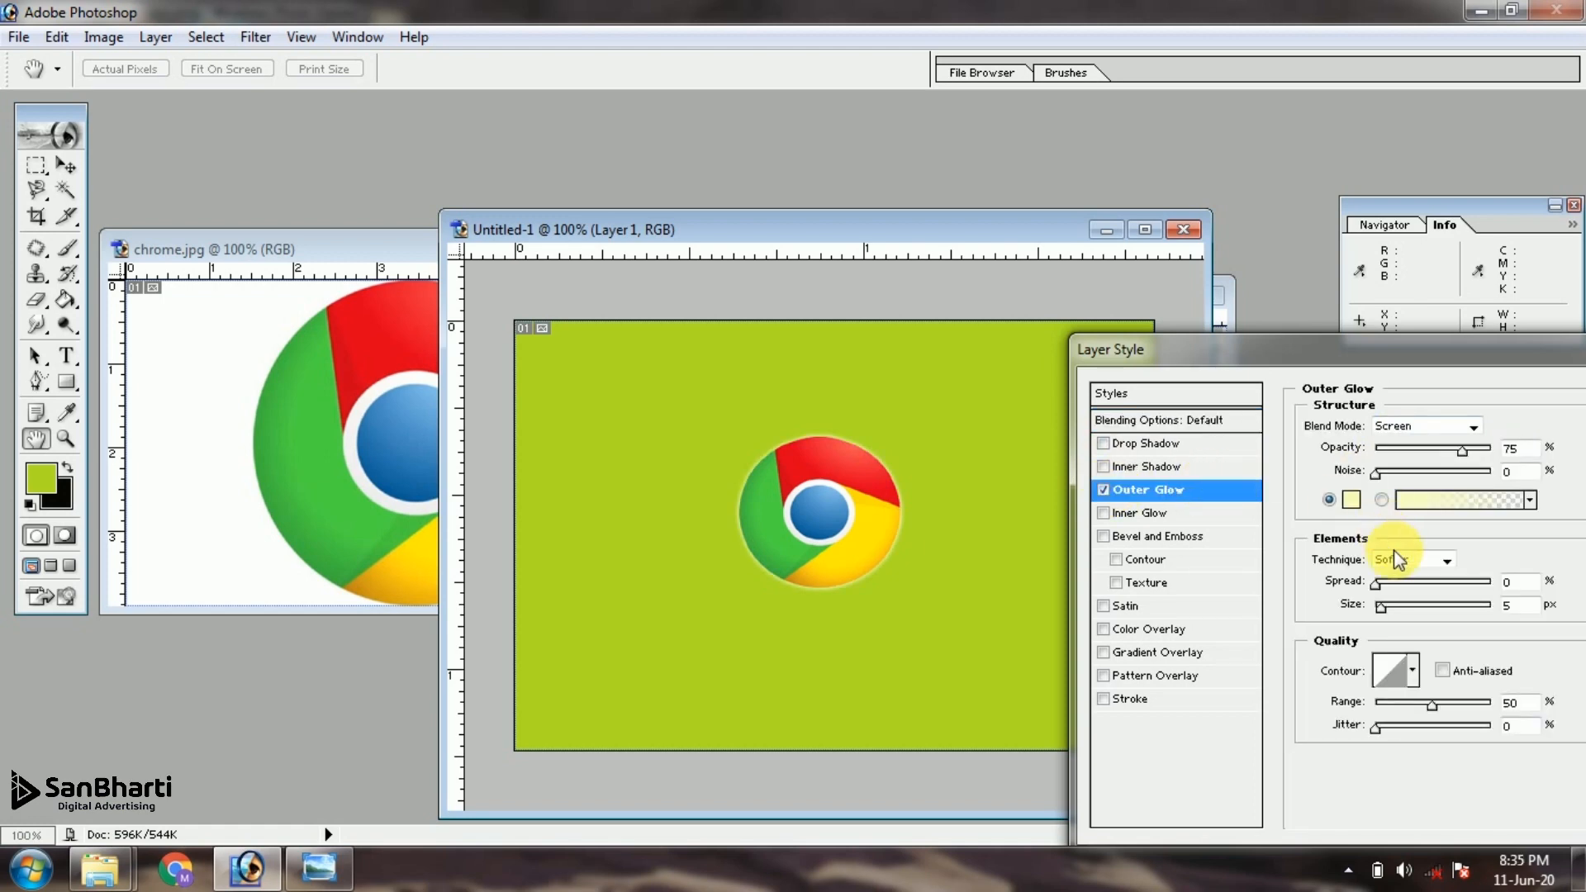
{"action": "mouse_move", "coordinate": [1381, 602]}
{"action": "left_mouse_down"}
{"action": "mouse_move", "coordinate": [1394, 607]}
{"action": "mouse_move", "coordinate": [1388, 585]}
{"action": "left_mouse_up"}
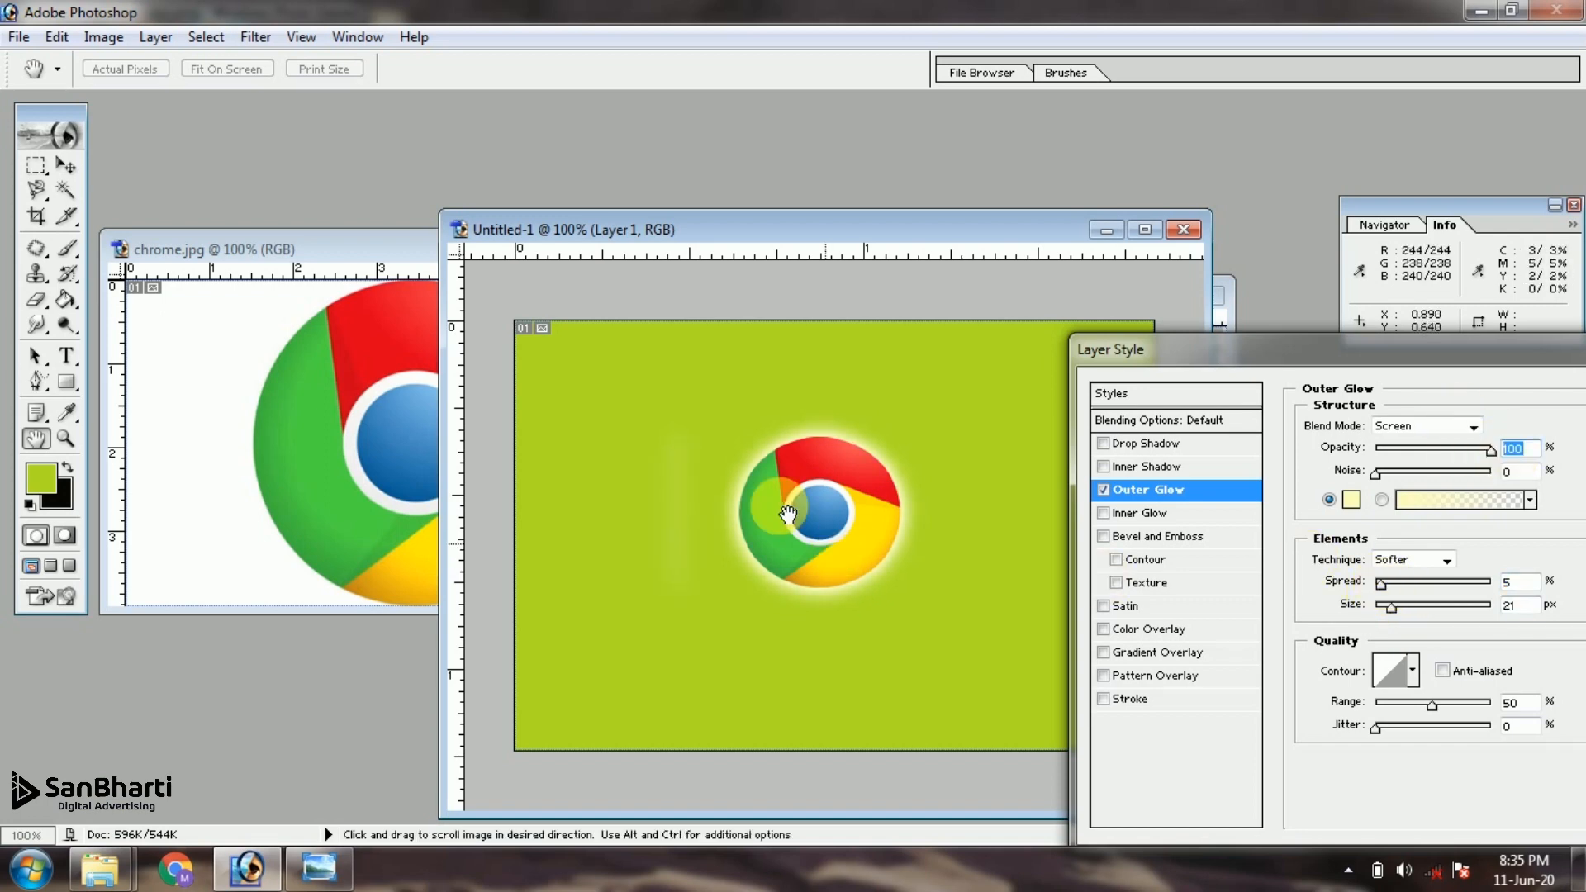
{"action": "left_click", "coordinate": [913, 223]}
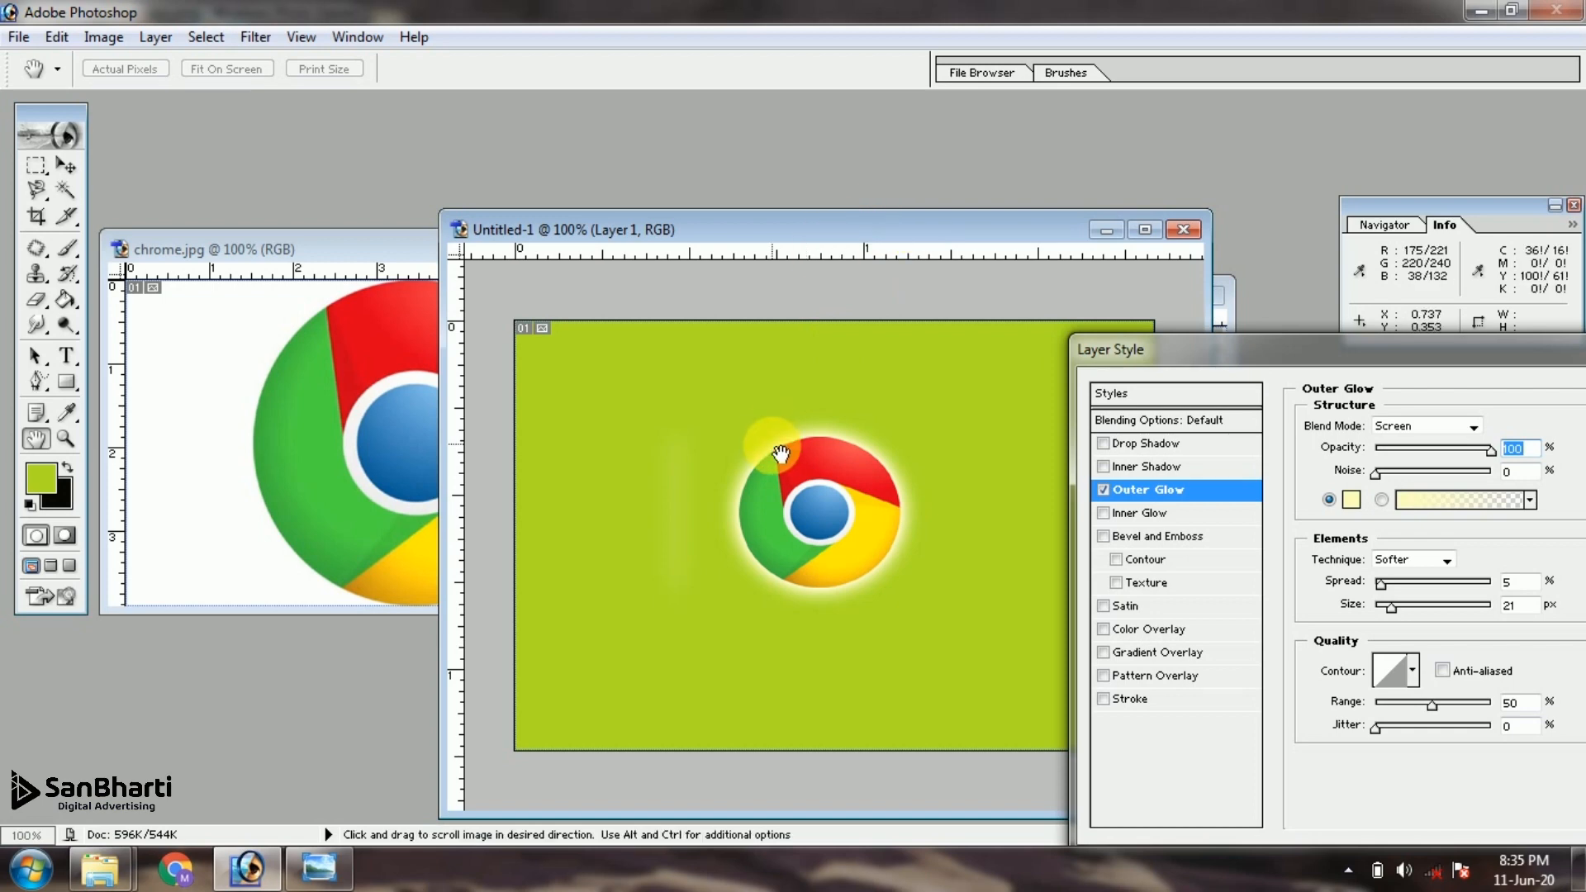
Apply the layer style and move the glowing logo slightly down and to the left on the green canvas
{"action": "left_click_drag", "start_coordinate": [1198, 361], "coordinate": [629, 391]}
{"action": "left_click", "coordinate": [1191, 412]}
{"action": "left_click_drag", "start_coordinate": [868, 488], "coordinate": [850, 532]}
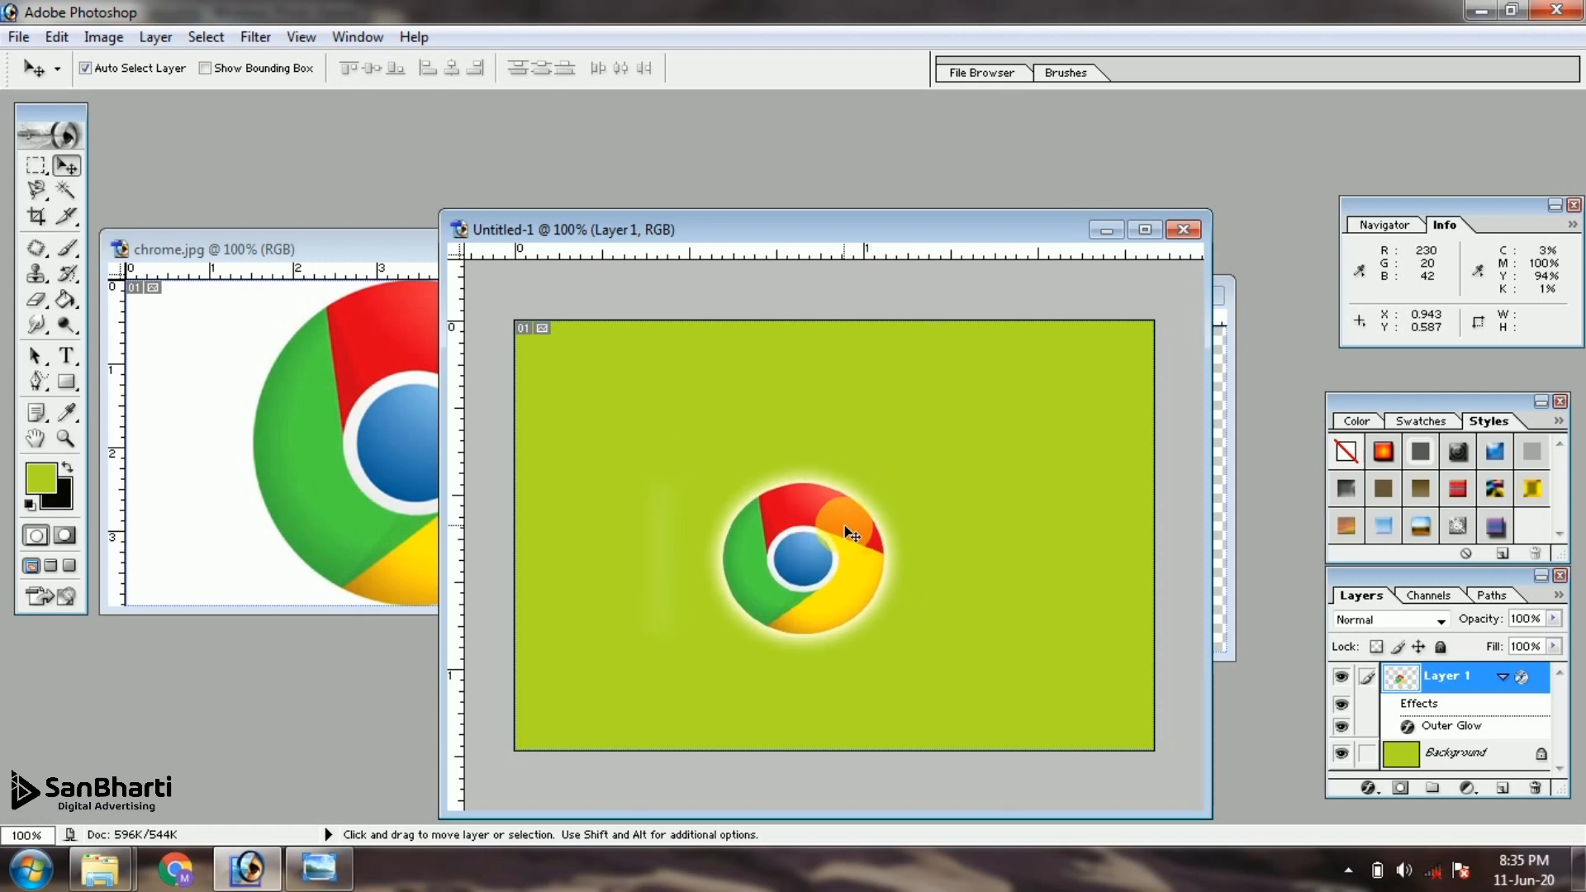
Close the green Untitled-1 document, Chrome Logo new and chrome.jpg without saving changes, and quit Photoshop
{"action": "left_click", "coordinate": [1183, 230]}
{"action": "key", "text": "Return"}
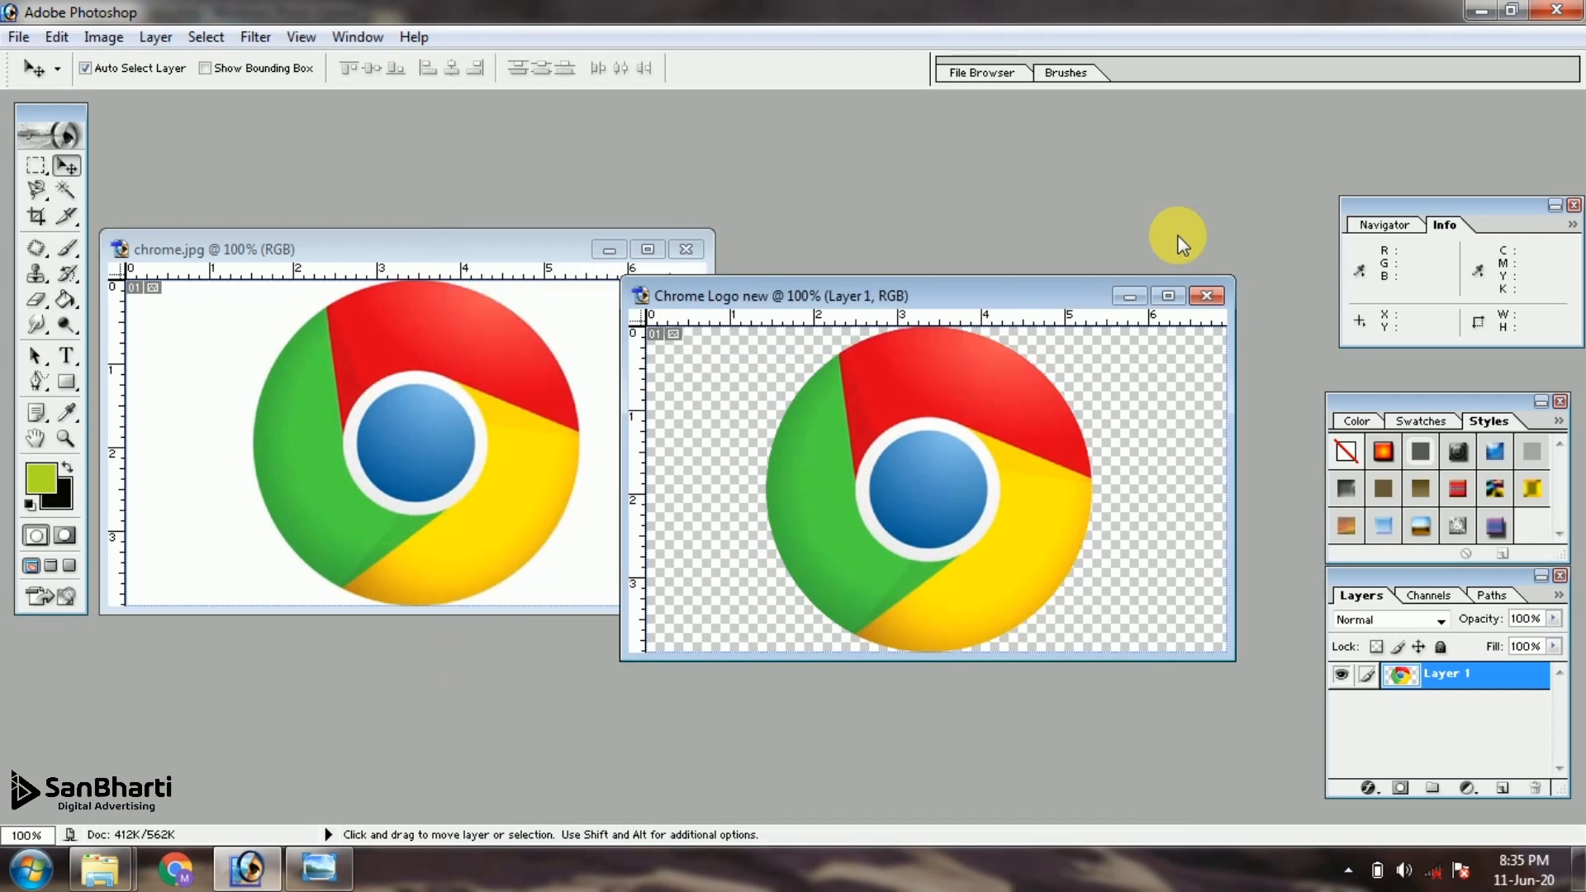
{"action": "left_click", "coordinate": [1203, 296]}
{"action": "key", "text": "Tab"}
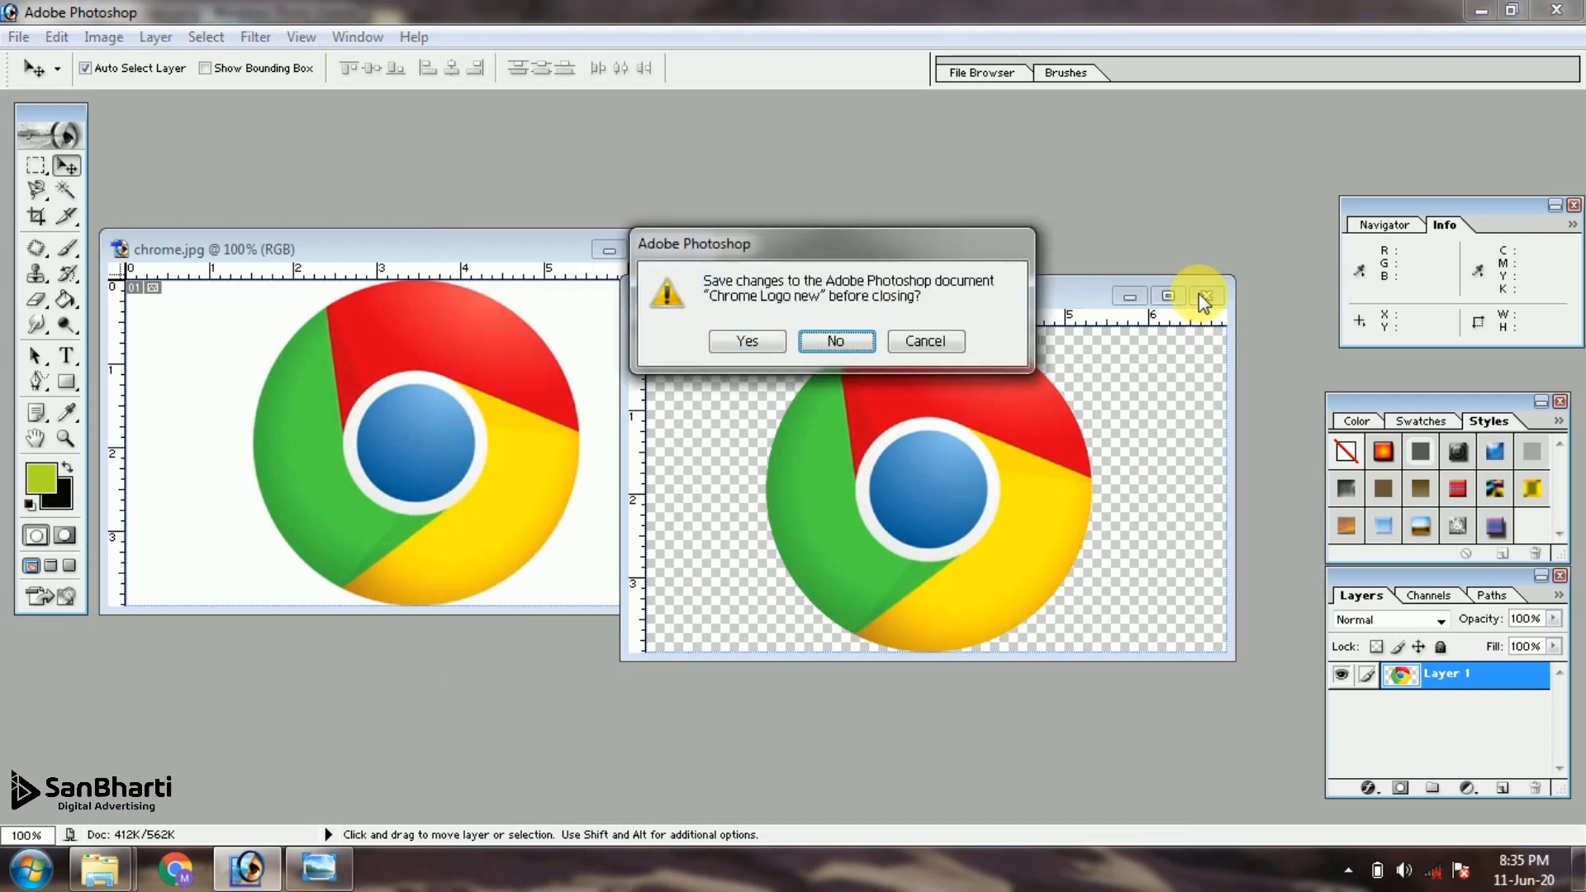
{"action": "key", "text": "Return"}
{"action": "left_click", "coordinate": [690, 248]}
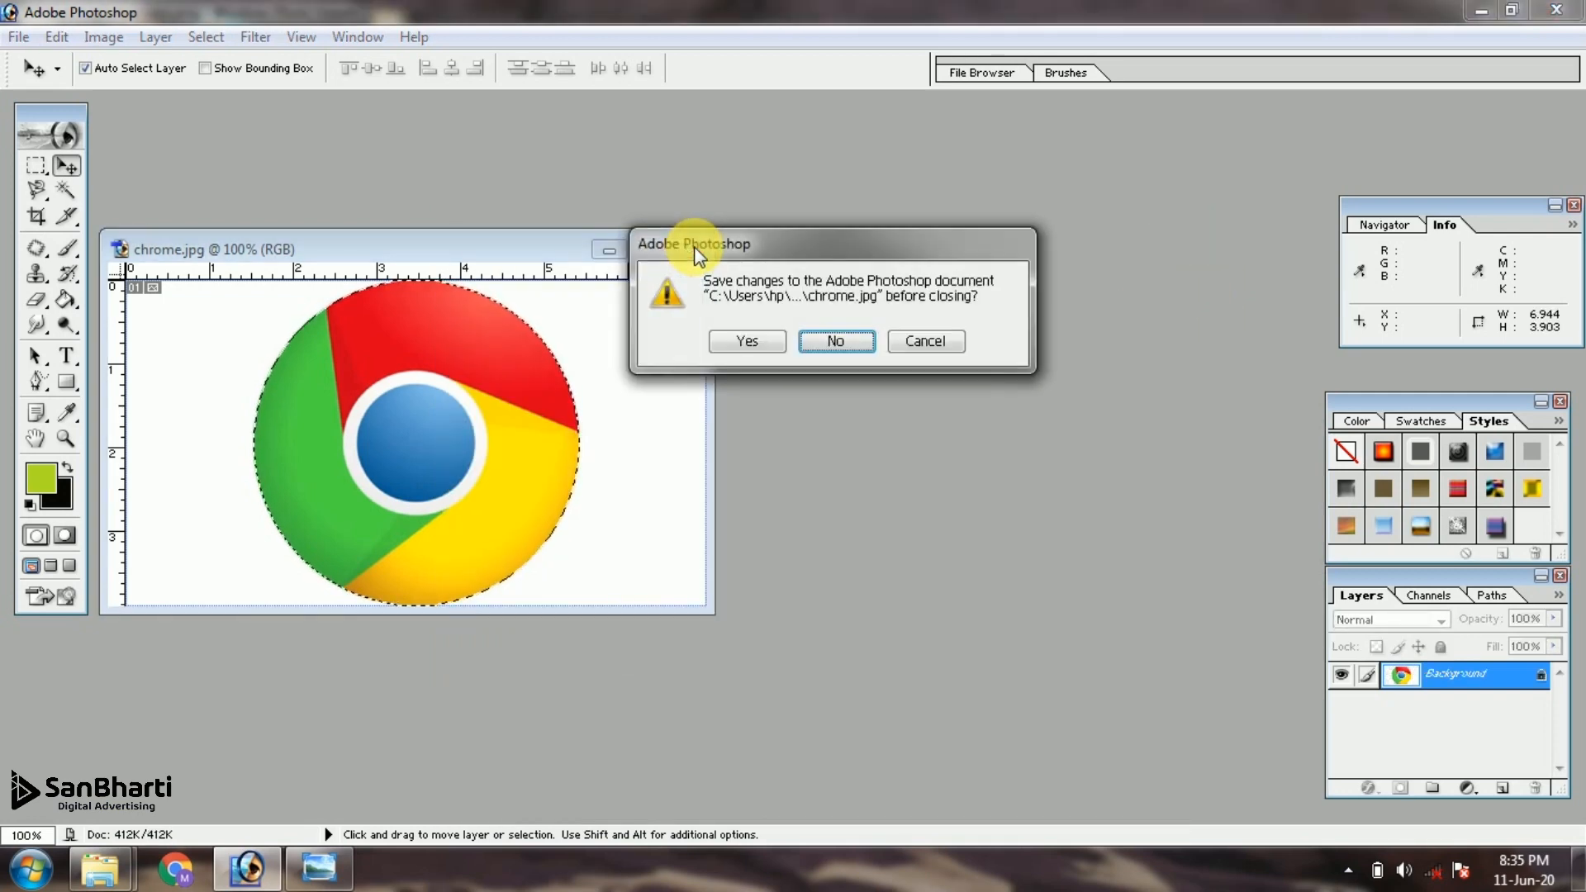
{"action": "key", "text": "Return"}
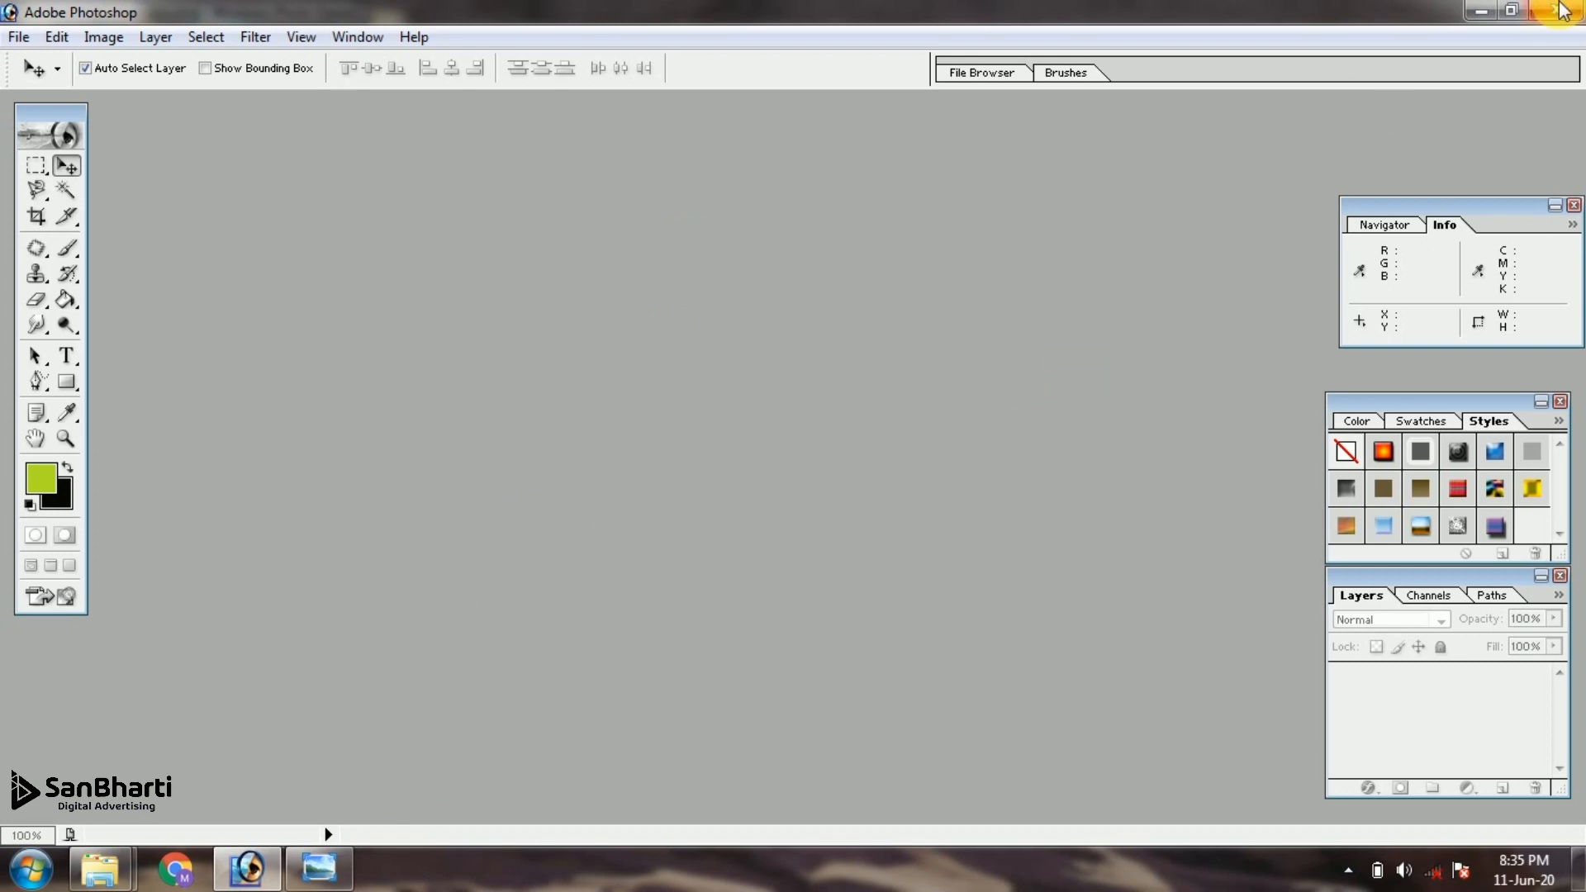
{"action": "left_click", "coordinate": [1559, 11]}
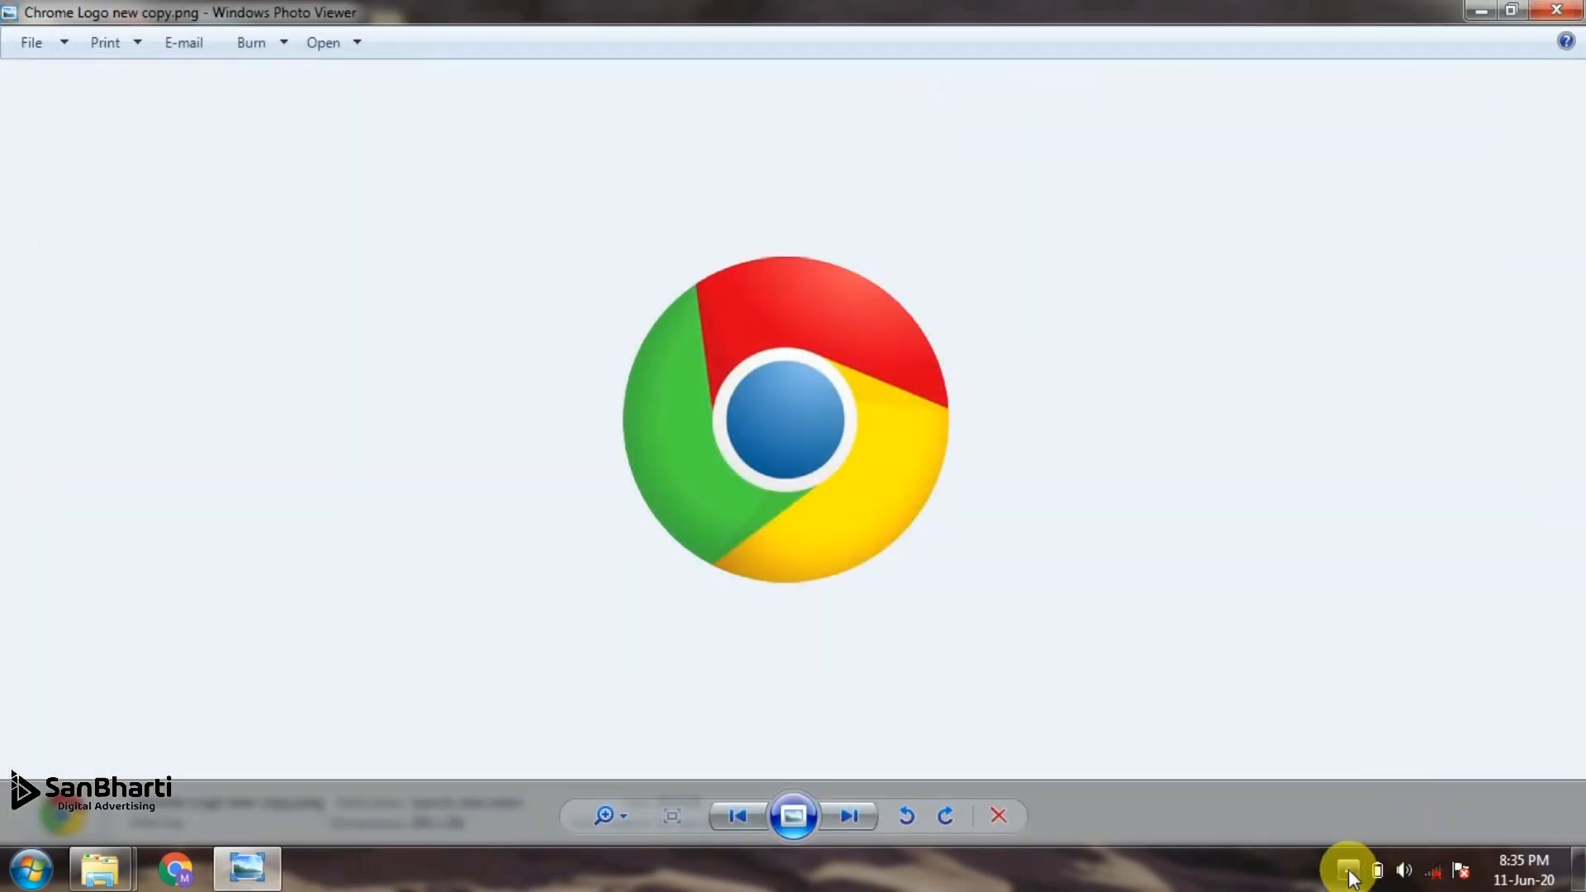
{"action": "left_click", "coordinate": [1348, 872]}
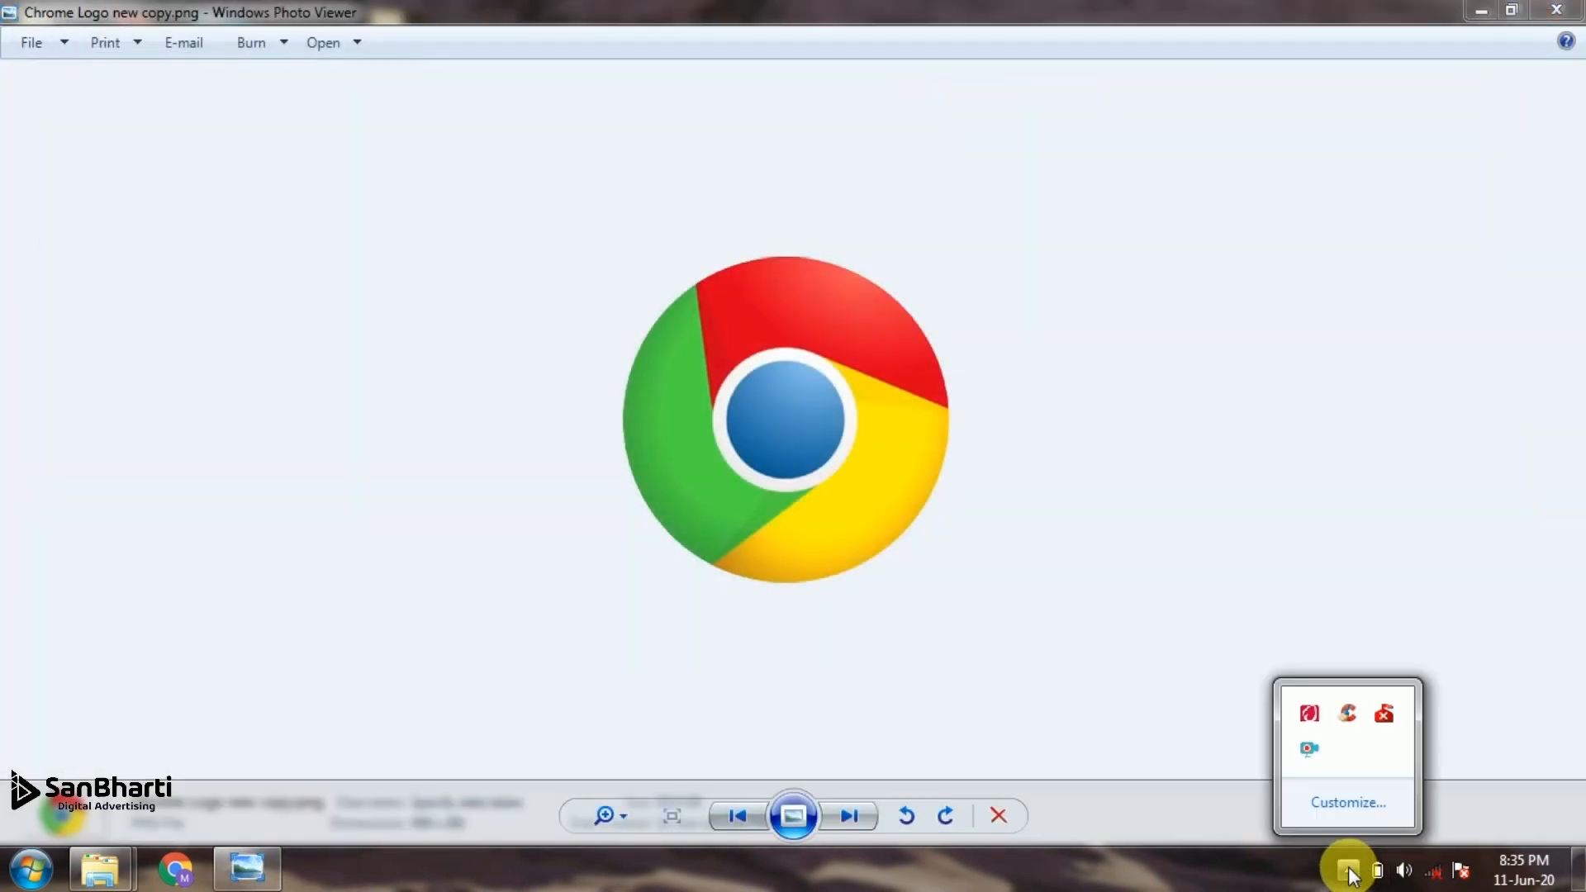
{"action": "left_click", "coordinate": [100, 867]}
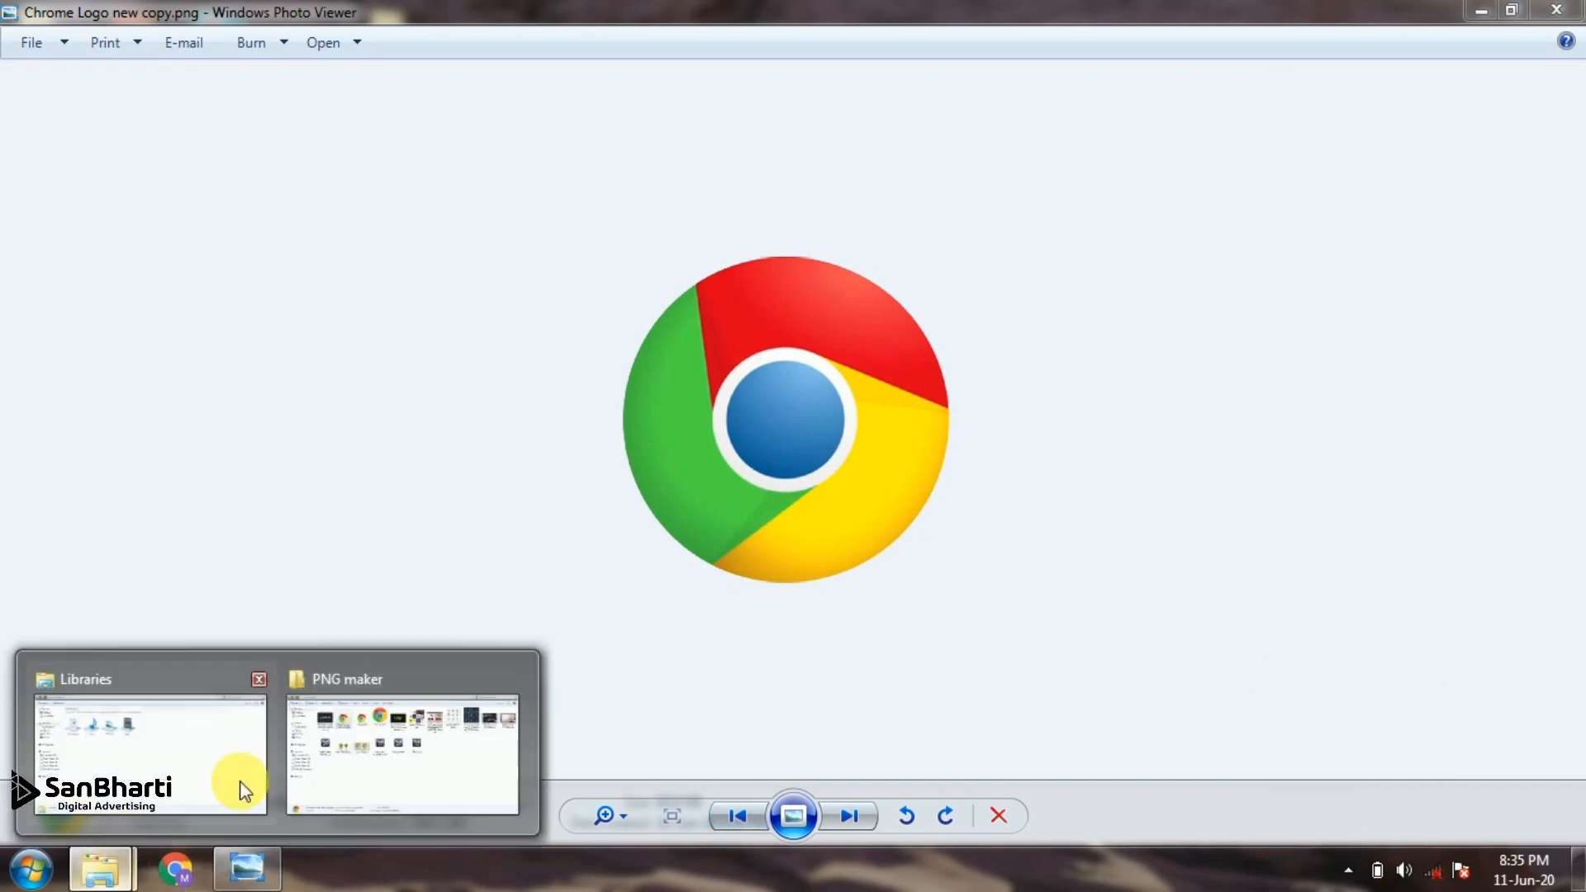
{"action": "left_click", "coordinate": [223, 785]}
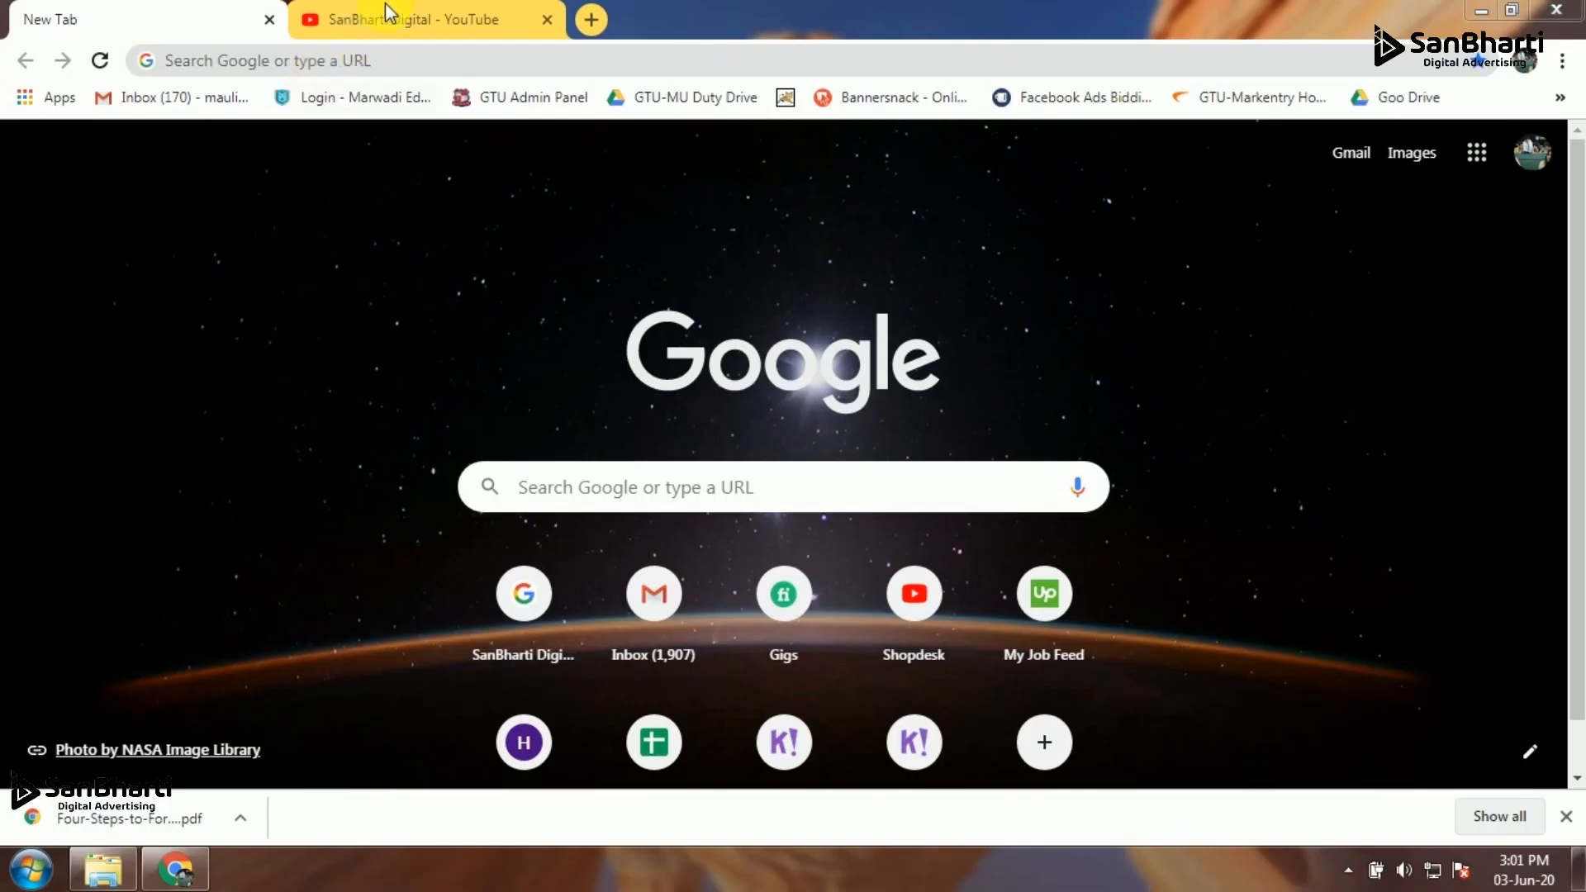
Switch to the SanBharti Digital YouTube channel in Chrome and look through its uploads and popular uploads
{"action": "left_click", "coordinate": [400, 24]}
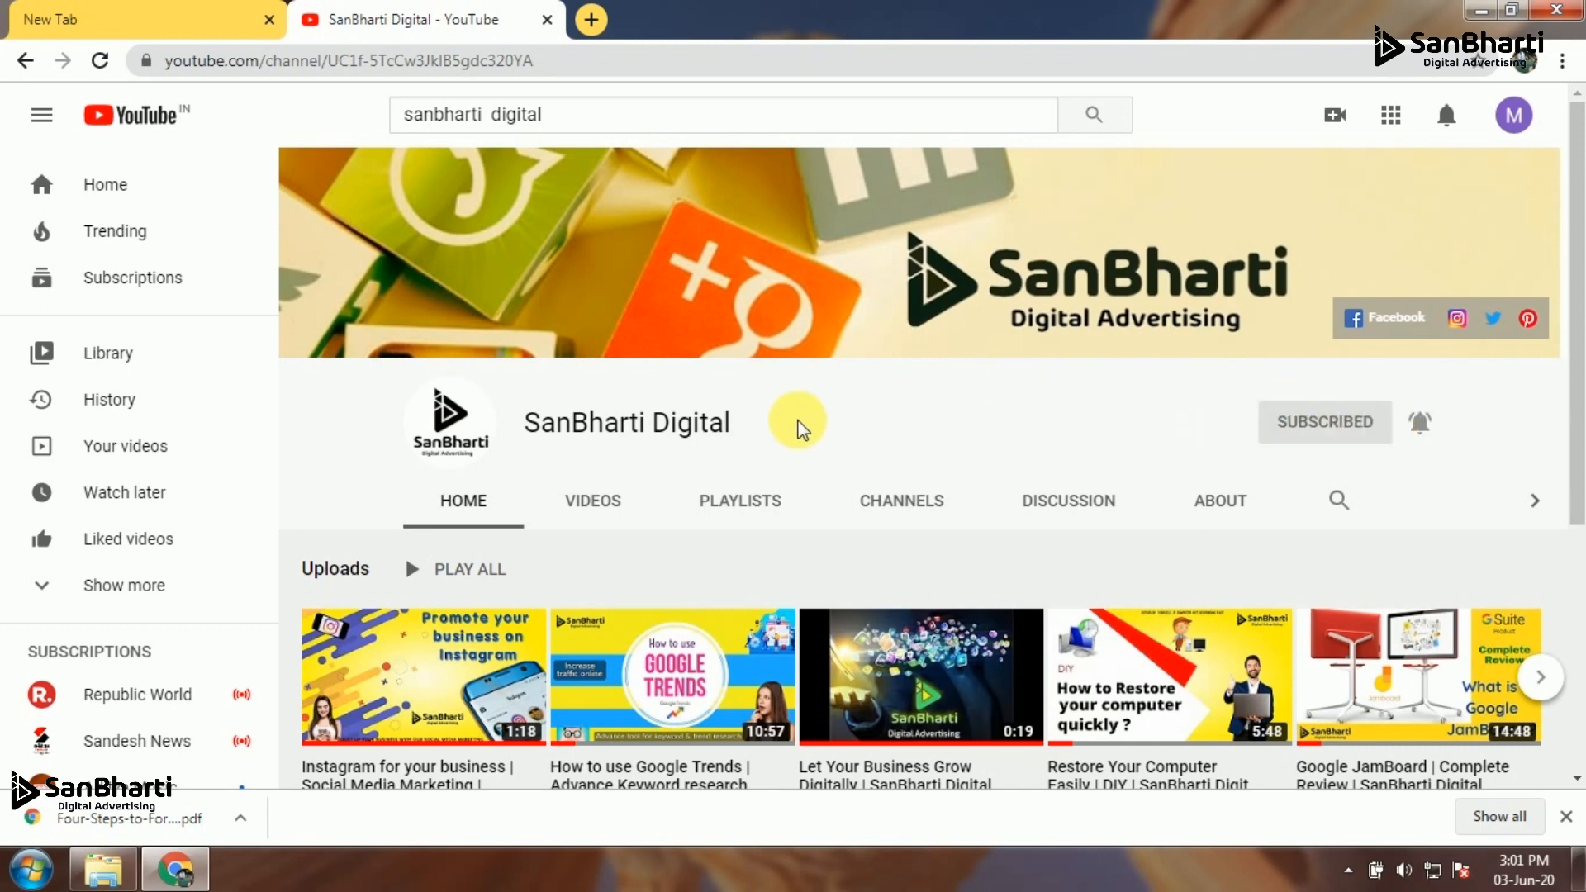
{"action": "left_click_drag", "start_coordinate": [1579, 311], "coordinate": [1579, 519]}
{"action": "scroll", "coordinate": [1536, 356], "scroll_direction": "up", "scroll_amount": 5}
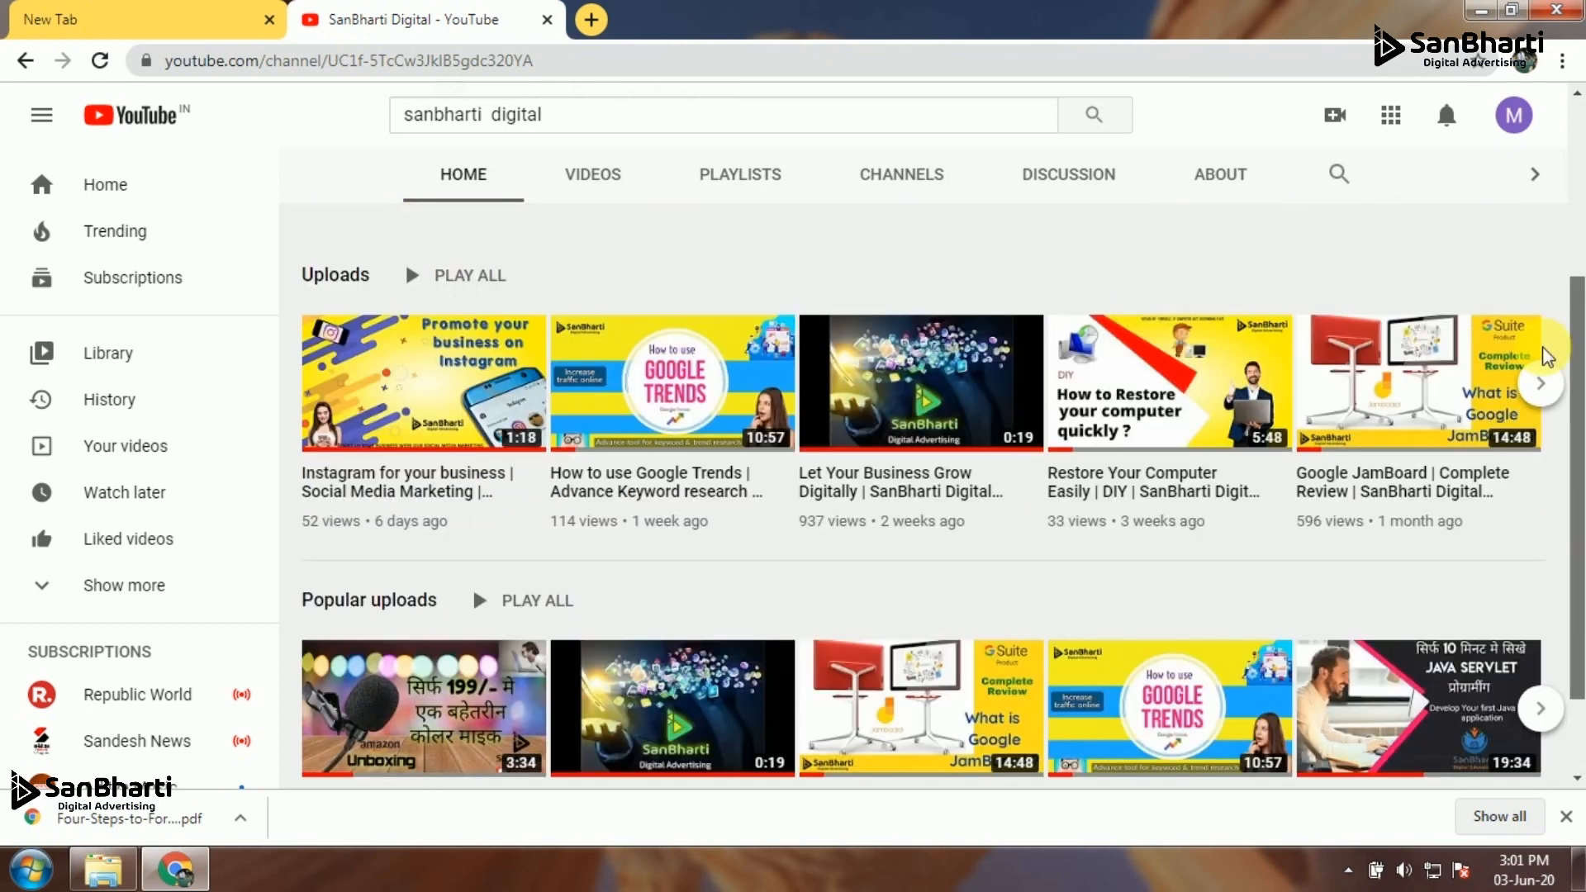